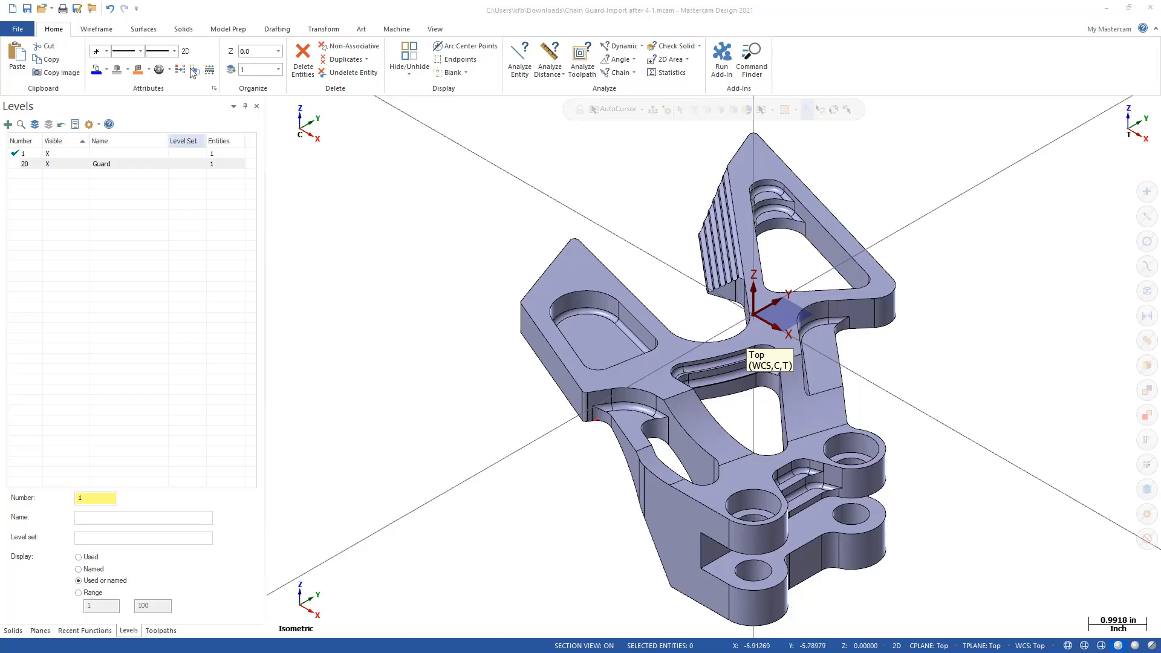
Run Simplify Solid on the entire chain guard body.
left_click(223, 30)
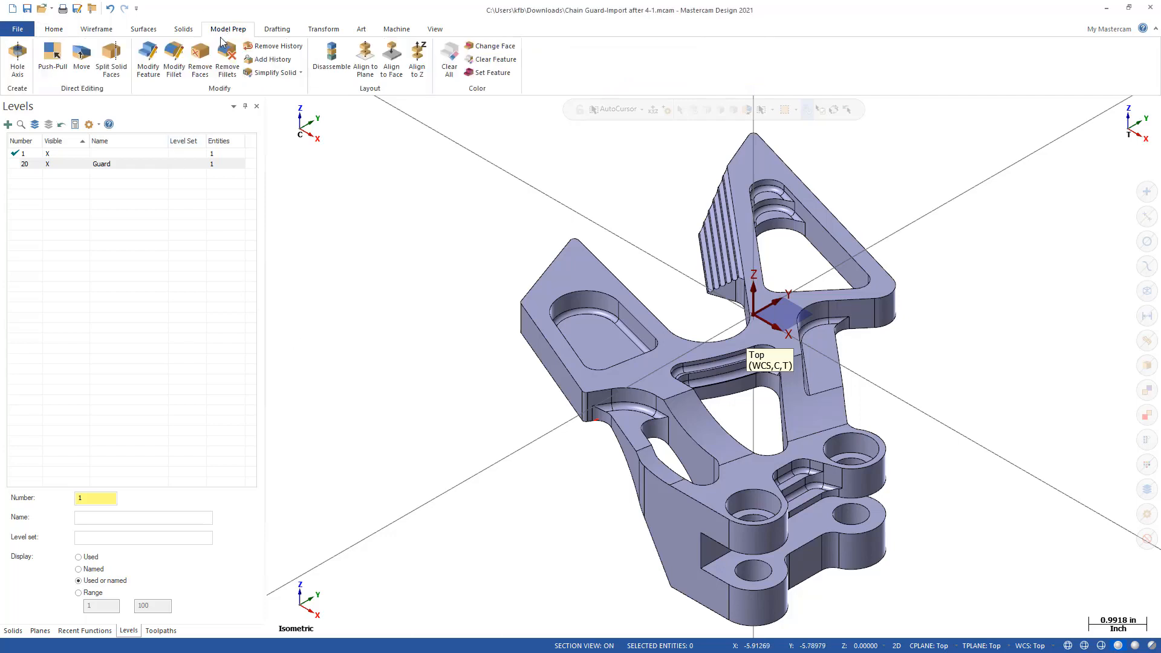
left_click(301, 73)
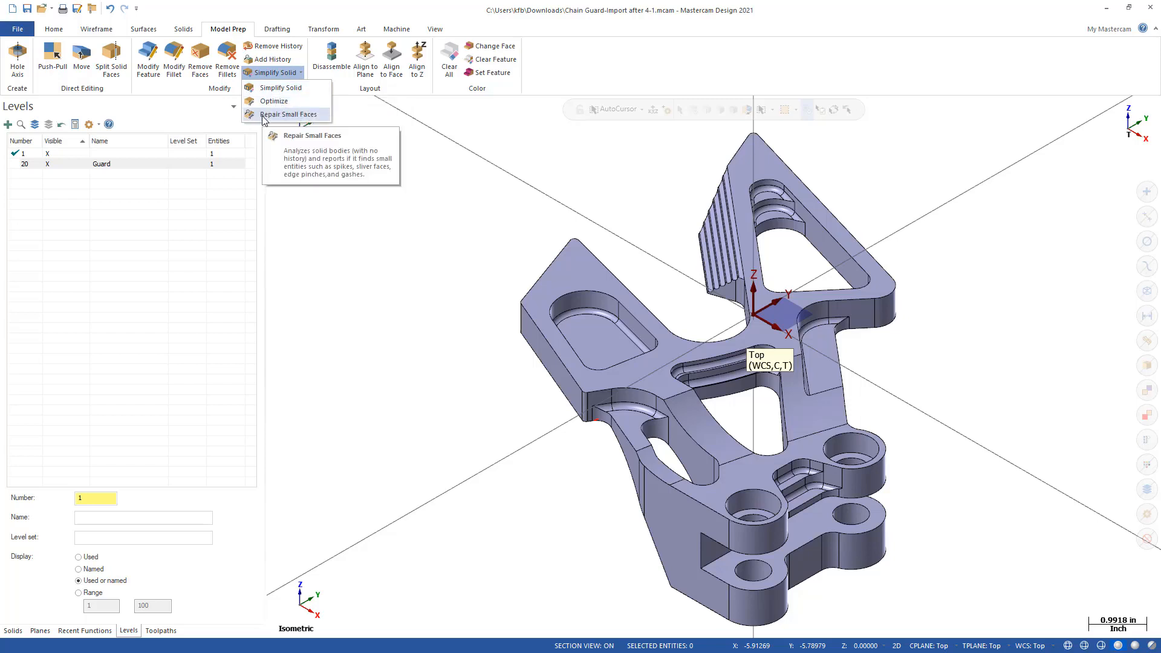
left_click(275, 88)
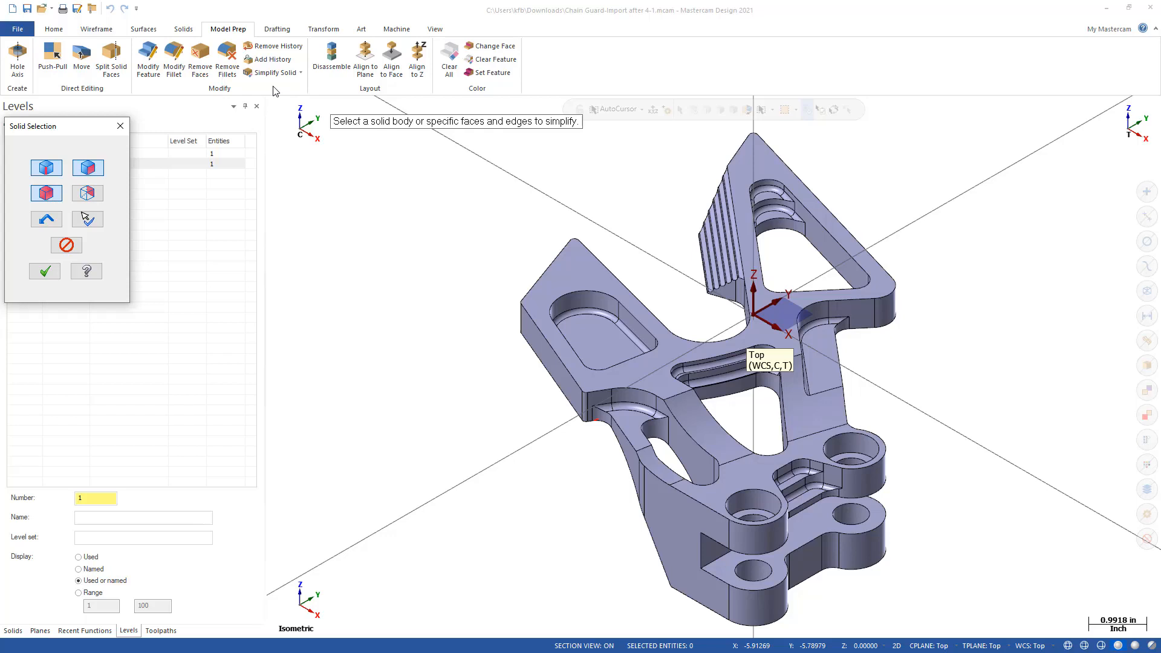
left_click(569, 264)
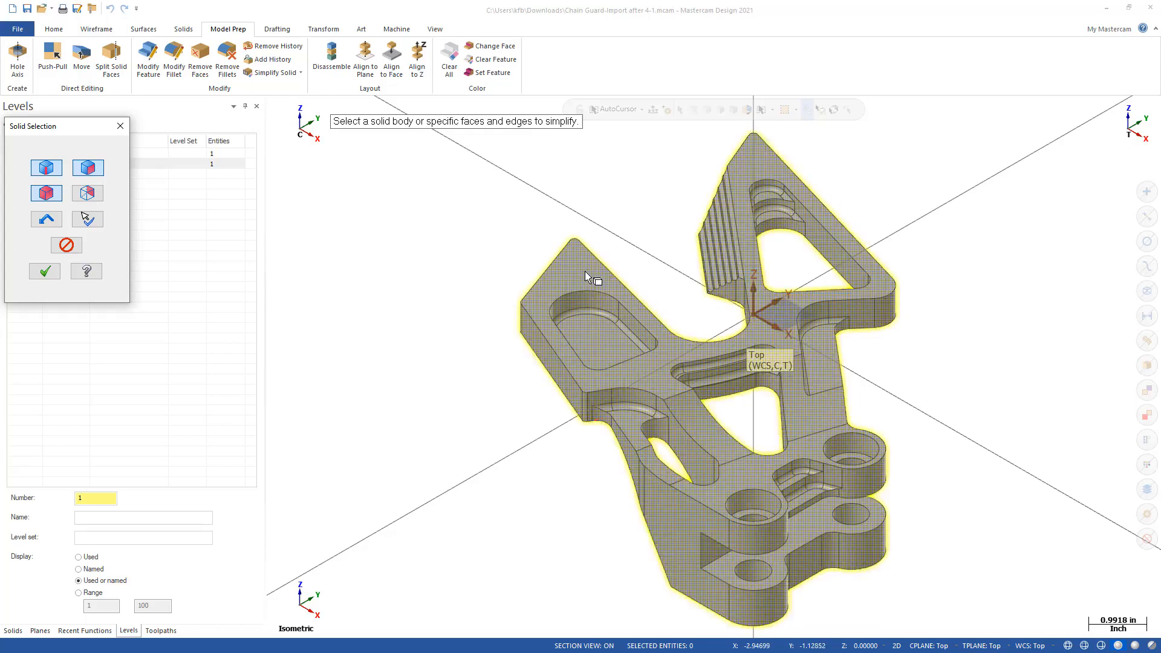
left_click(585, 277)
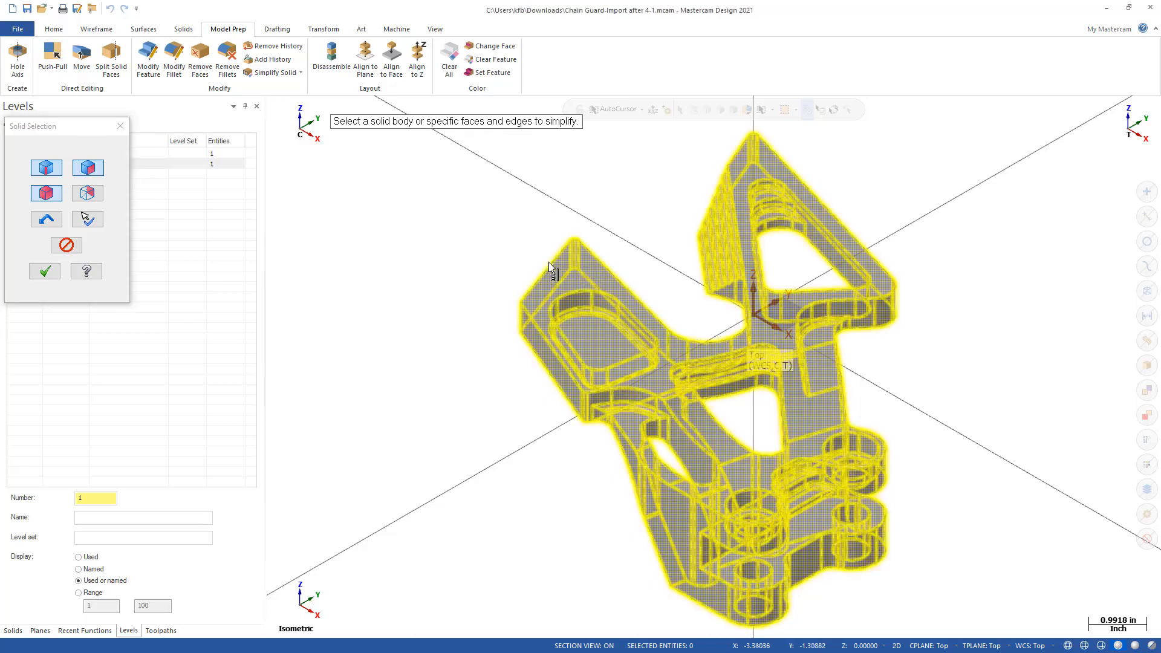
left_click(54, 274)
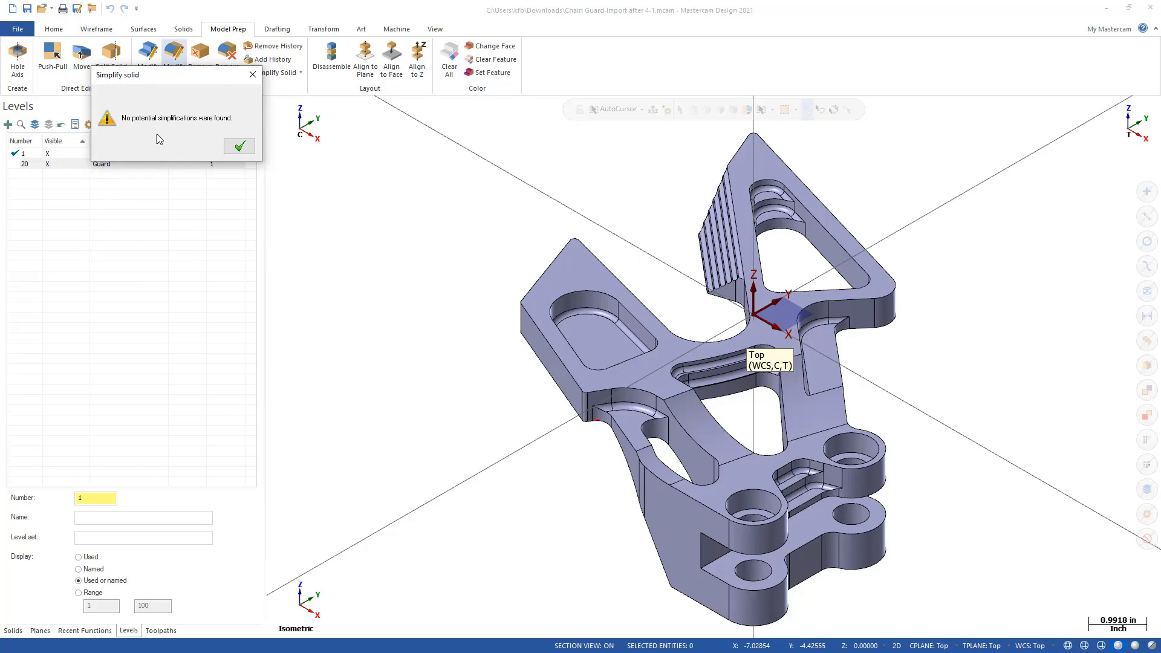
left_click(232, 145)
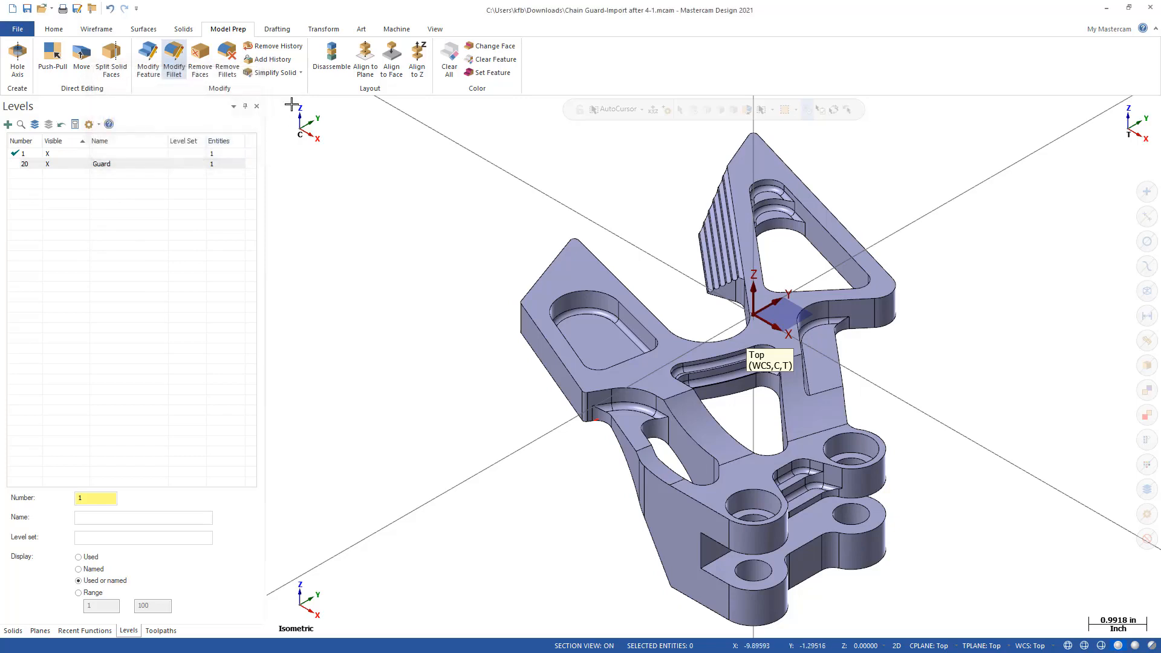
Optimize the entire chain guard solid body.
left_click(302, 73)
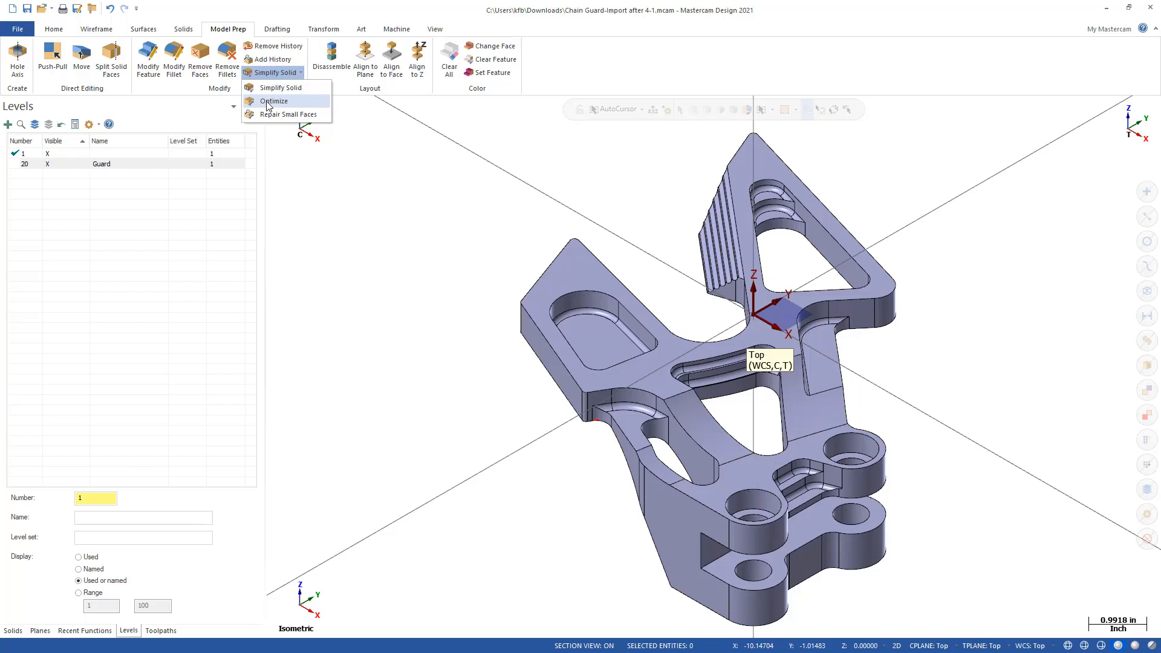
left_click(269, 102)
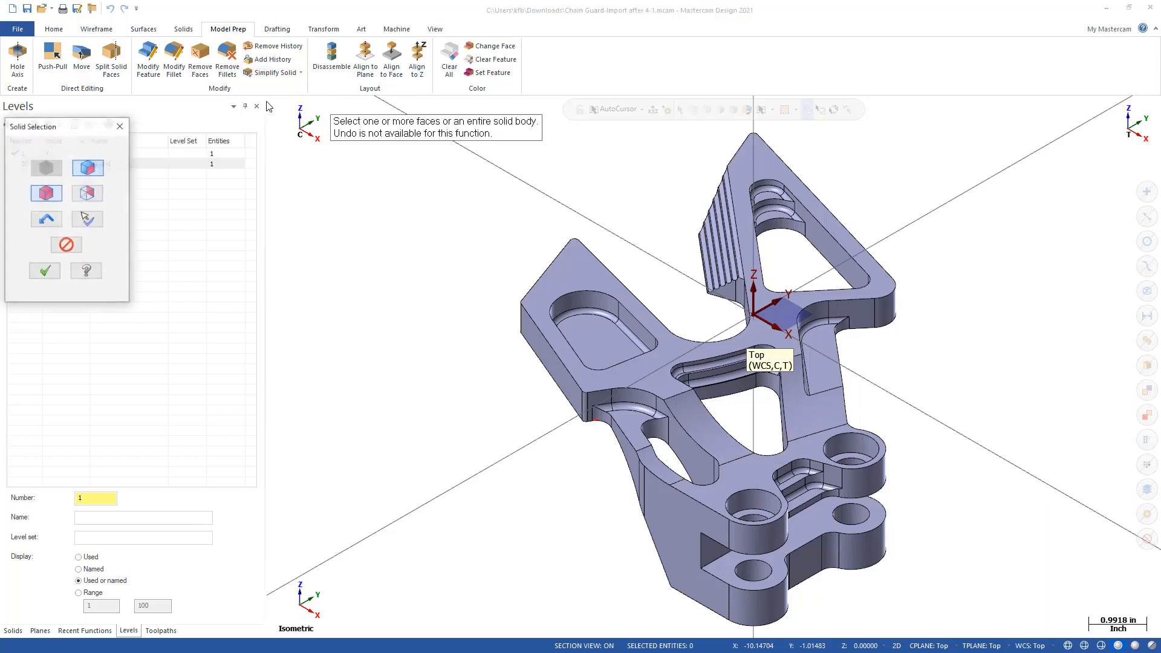
left_click(580, 280)
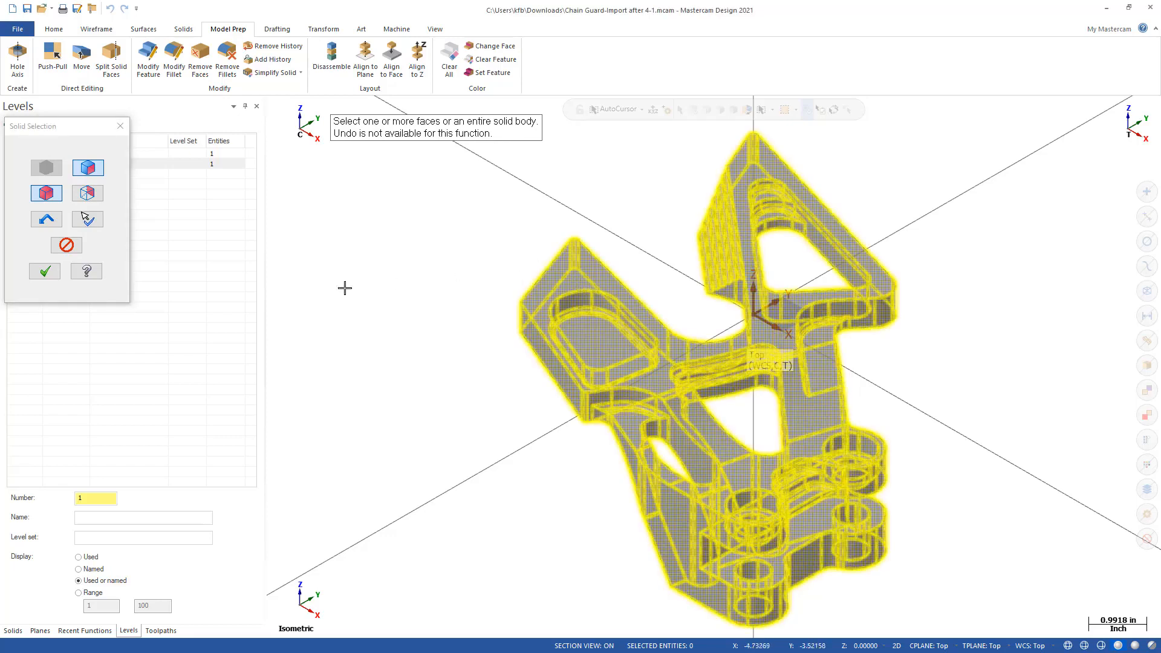
left_click(49, 277)
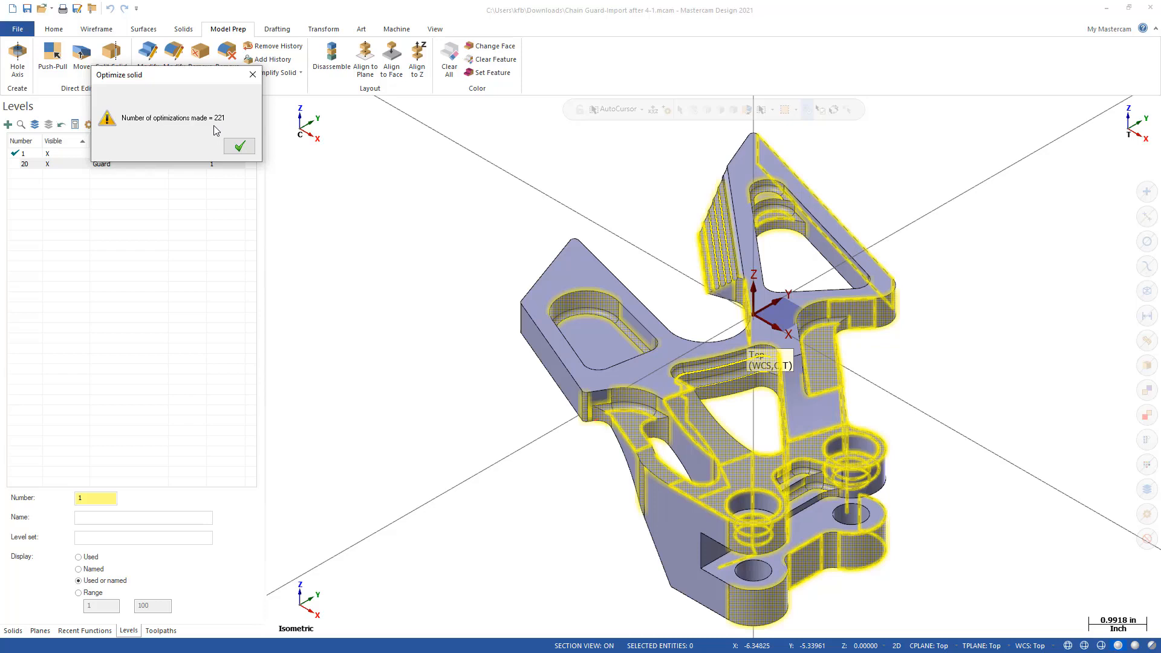
left_click(239, 146)
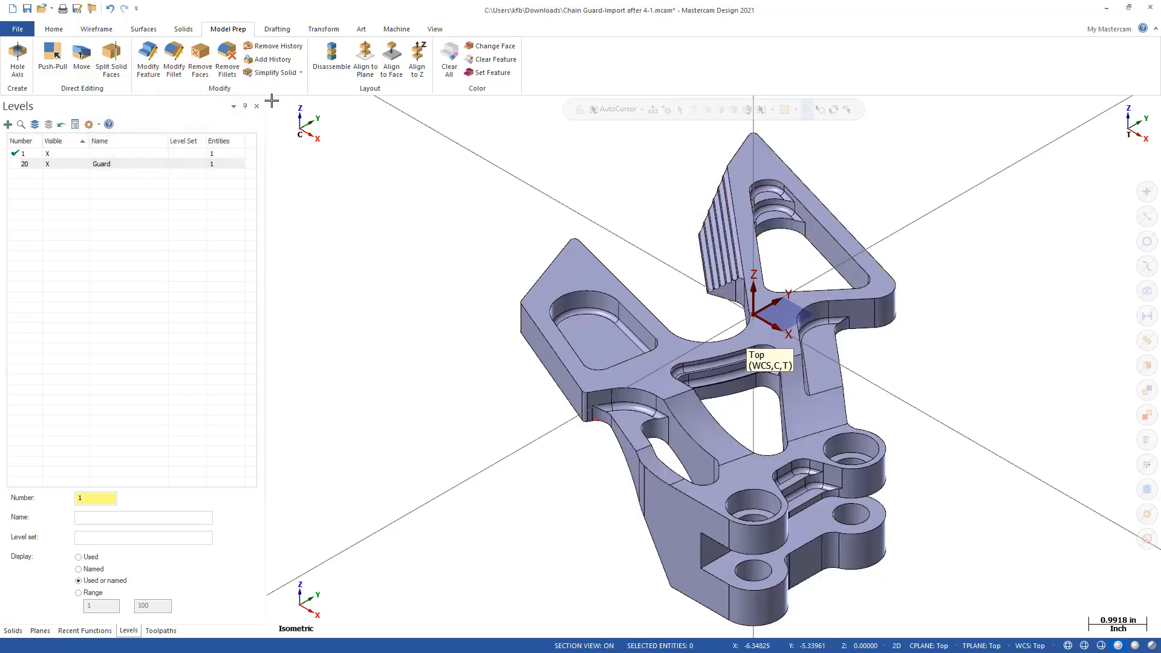
Check the chain guard body for small faces, small edges, spikes, sliver faces and gashes with Repair Small Faces at 0.0001 tolerance.
left_click(300, 74)
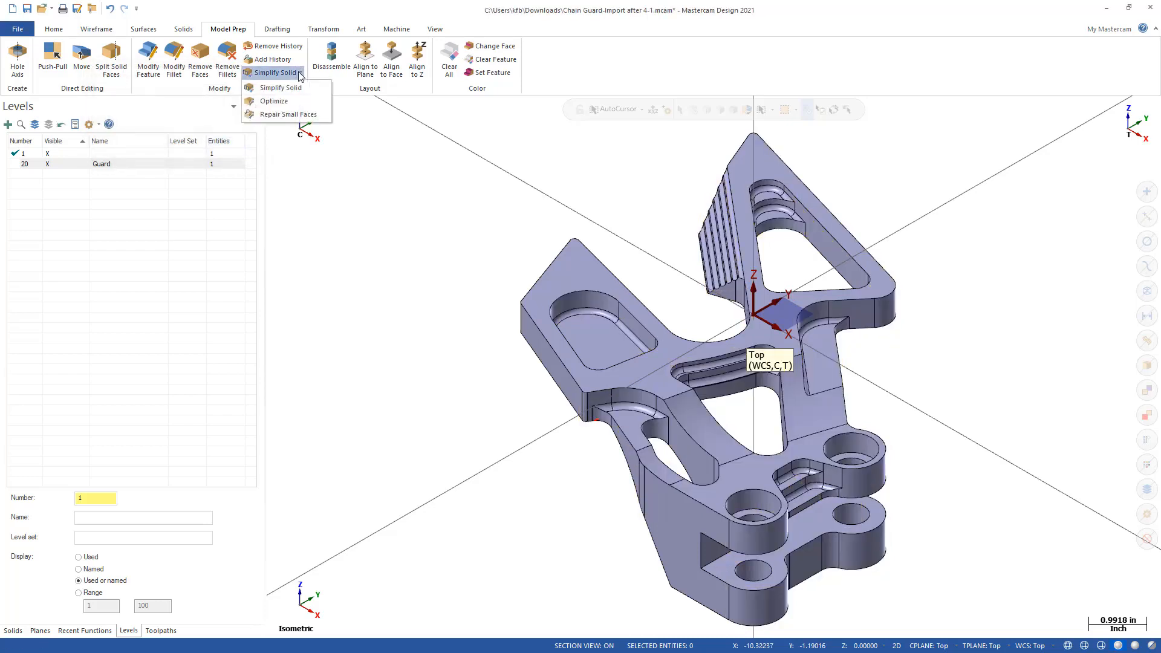
left_click(279, 114)
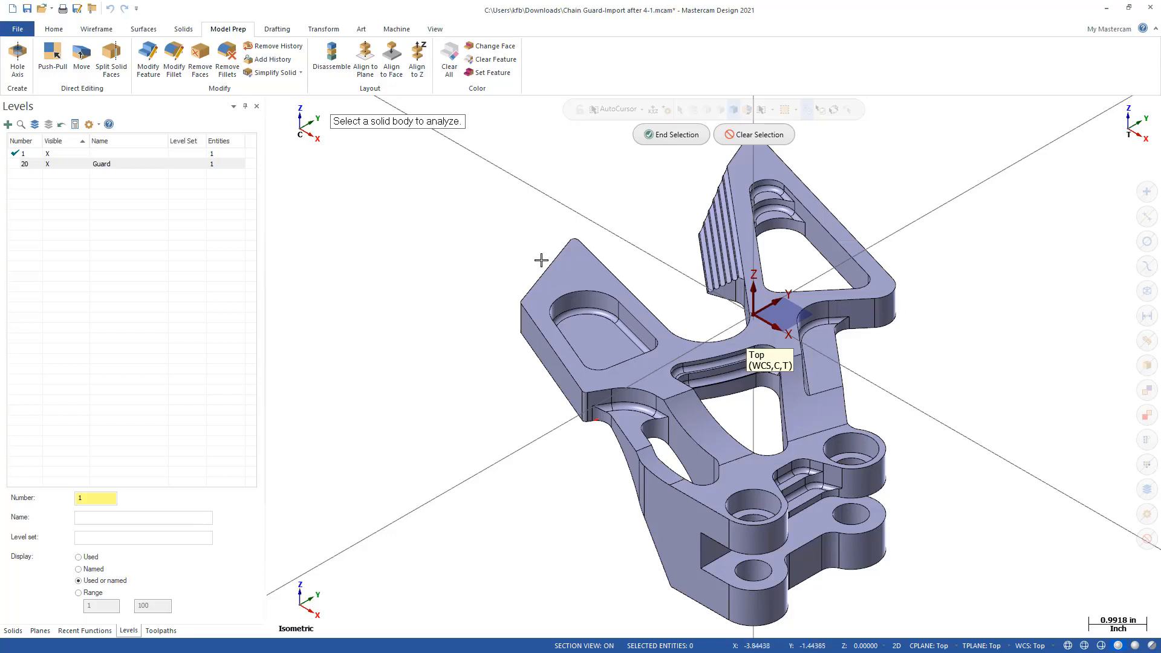
left_click(569, 269)
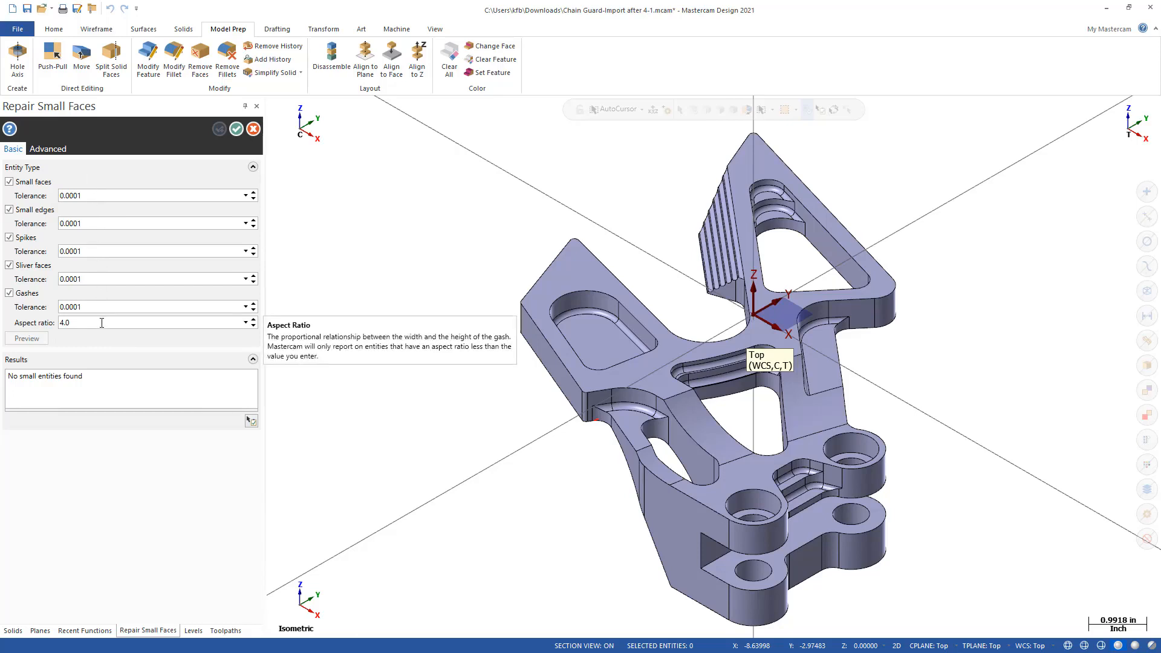
left_click(235, 130)
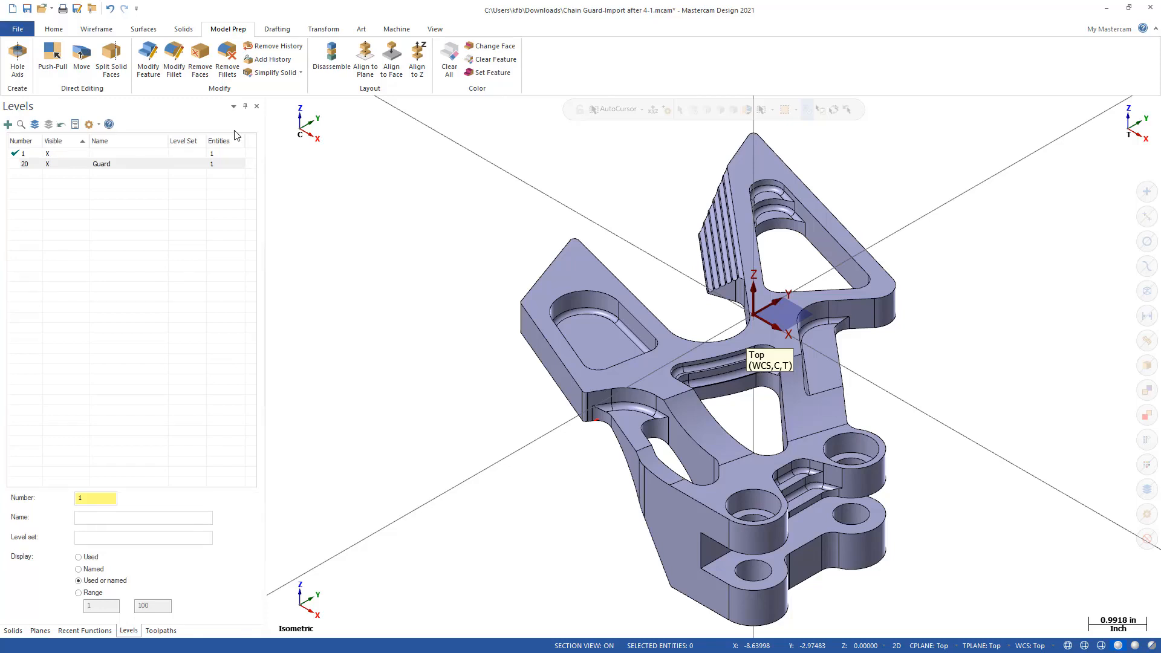
Review the file's entity statistics, then dismiss them.
left_click(54, 29)
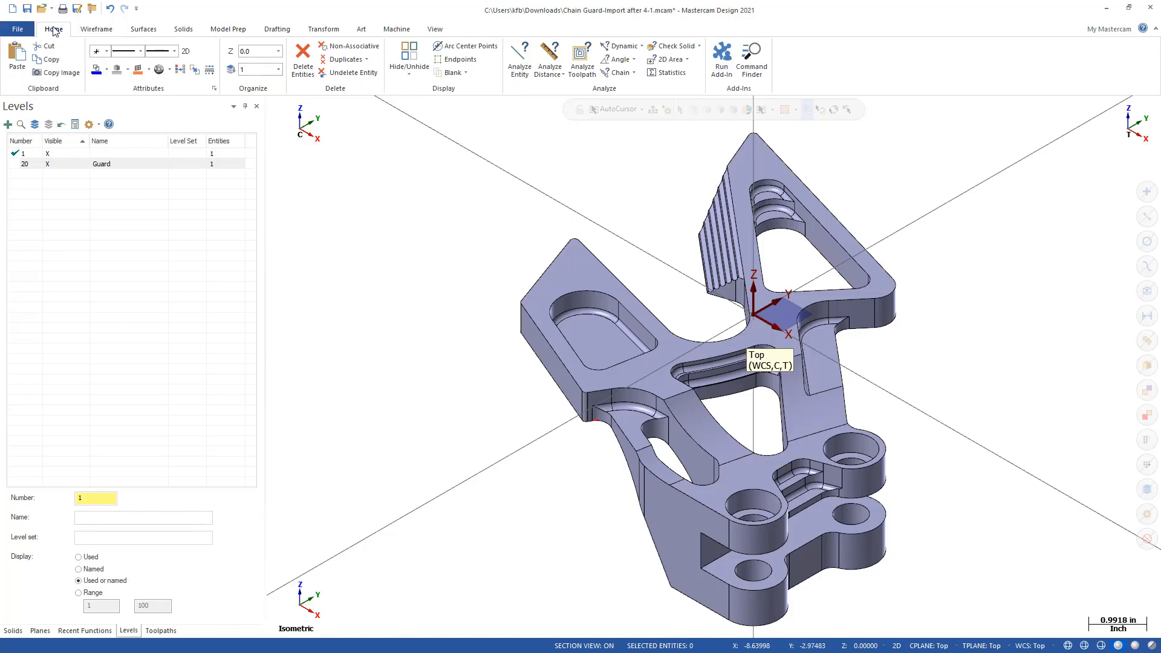
left_click(661, 73)
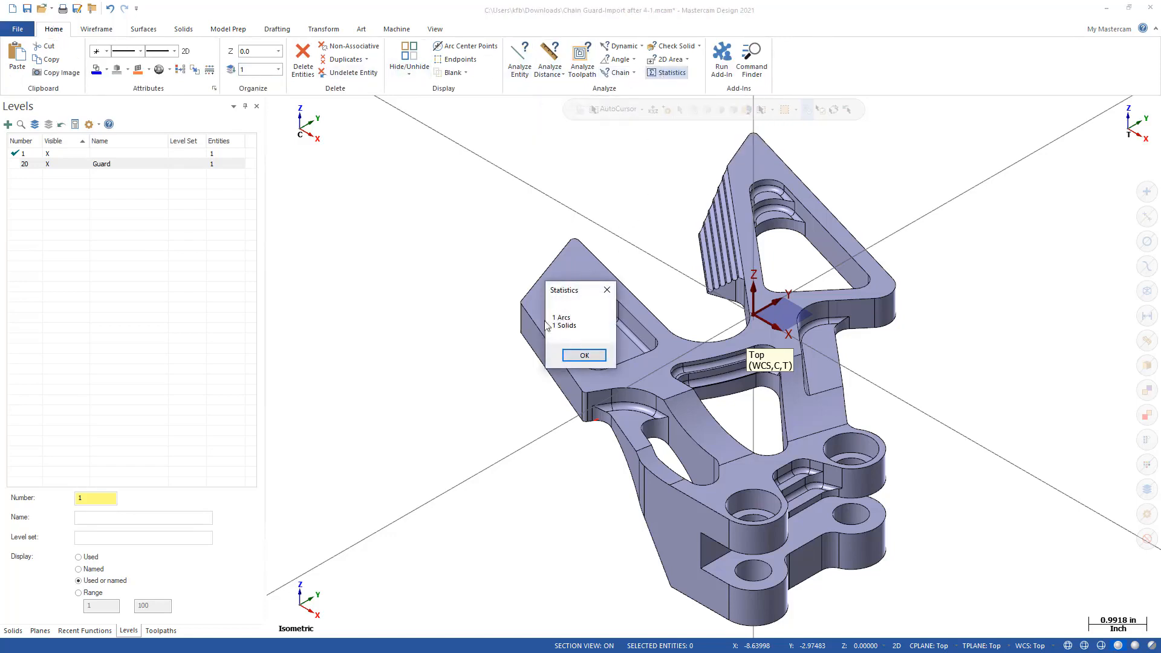
left_click(584, 355)
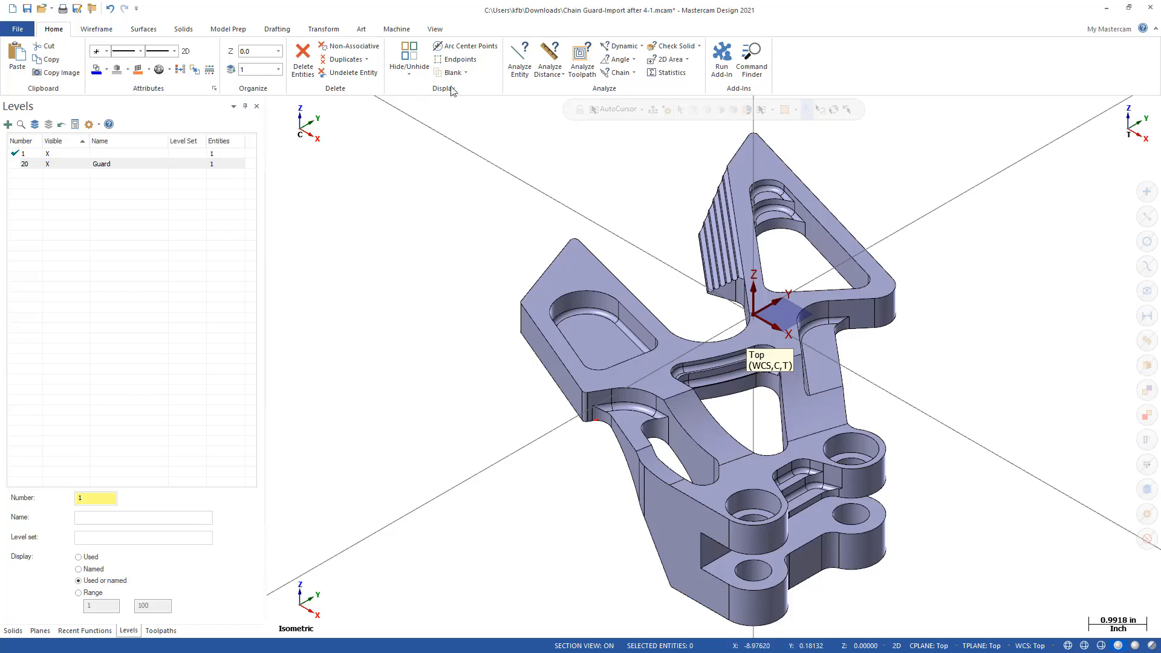
Analyze the fillet arc edge on the upper ledge of the triangular opening, with units set to Millimeters.
left_click(514, 58)
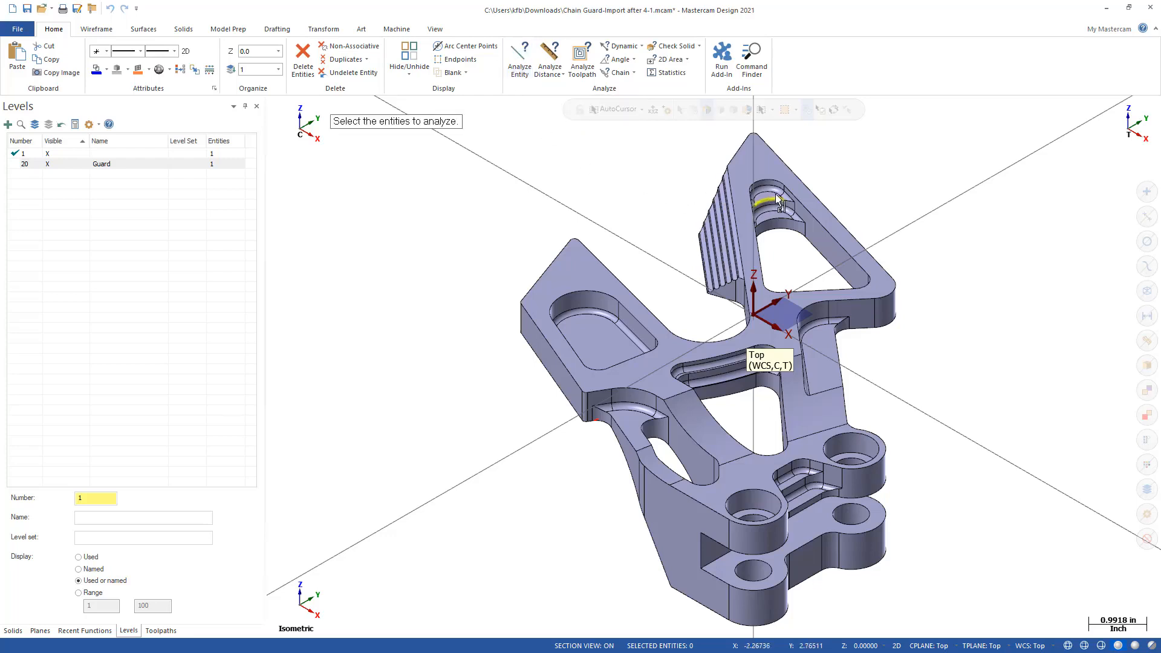
scroll(783, 195, "up", 5)
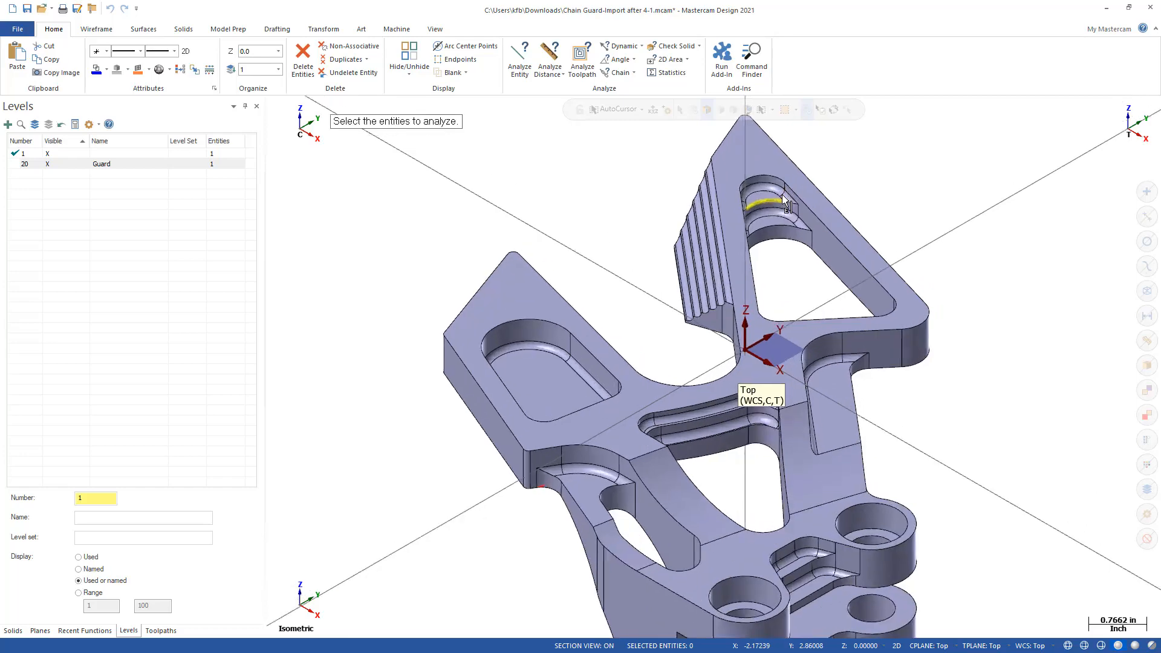
scroll(783, 193, "up", 5)
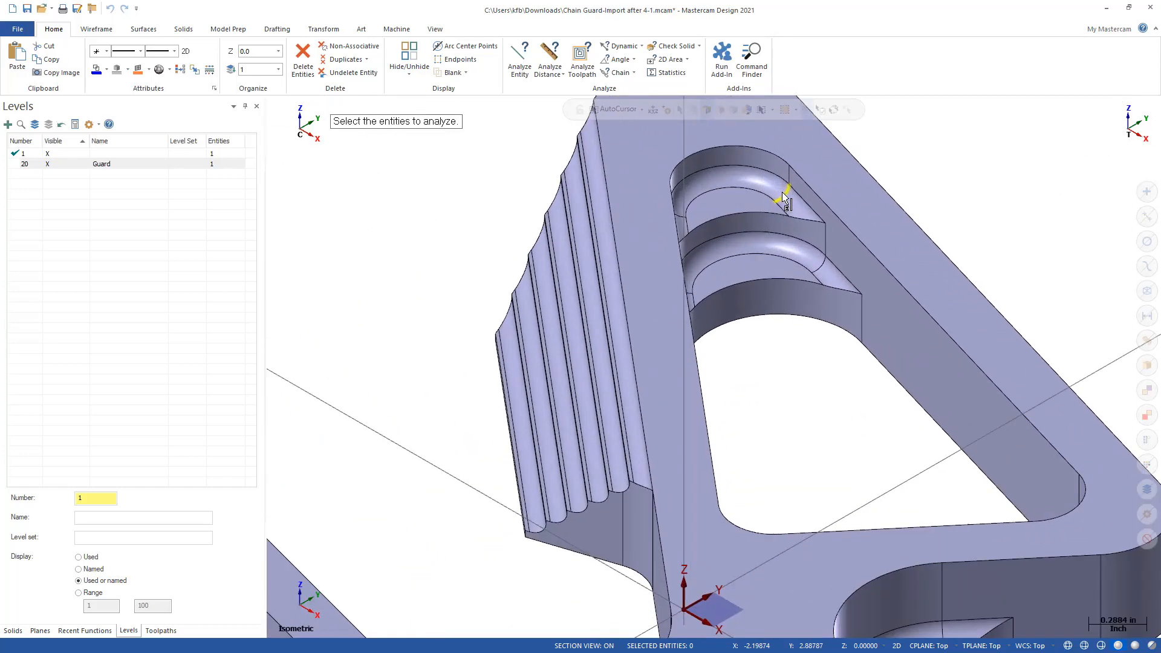
left_click(783, 193)
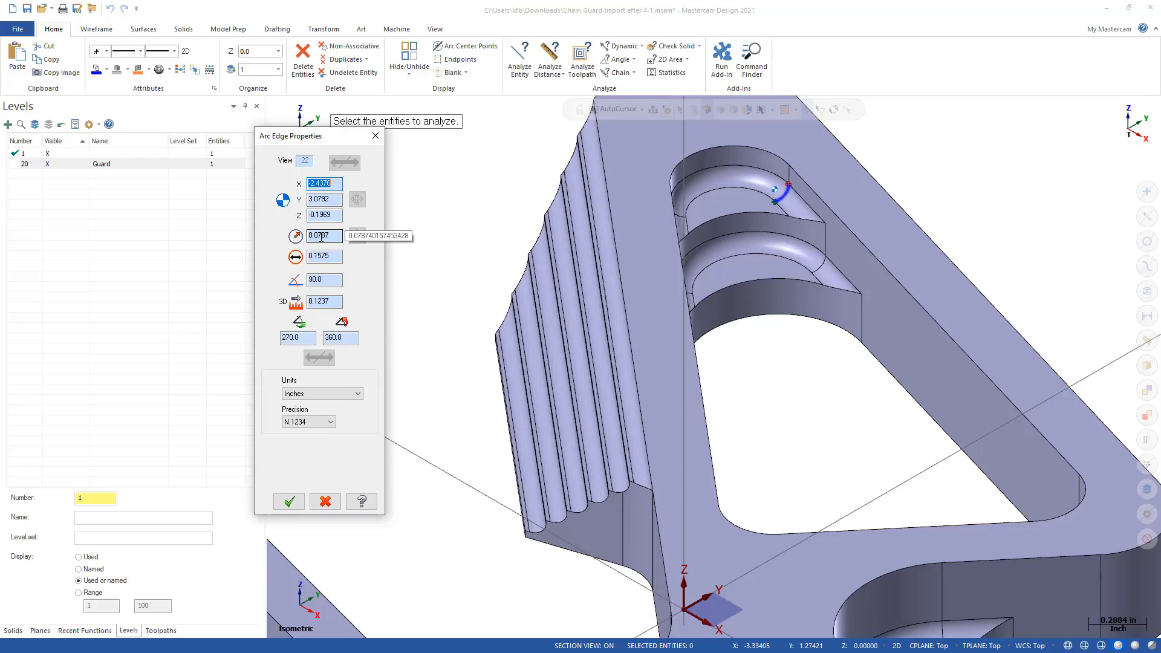
left_click(320, 394)
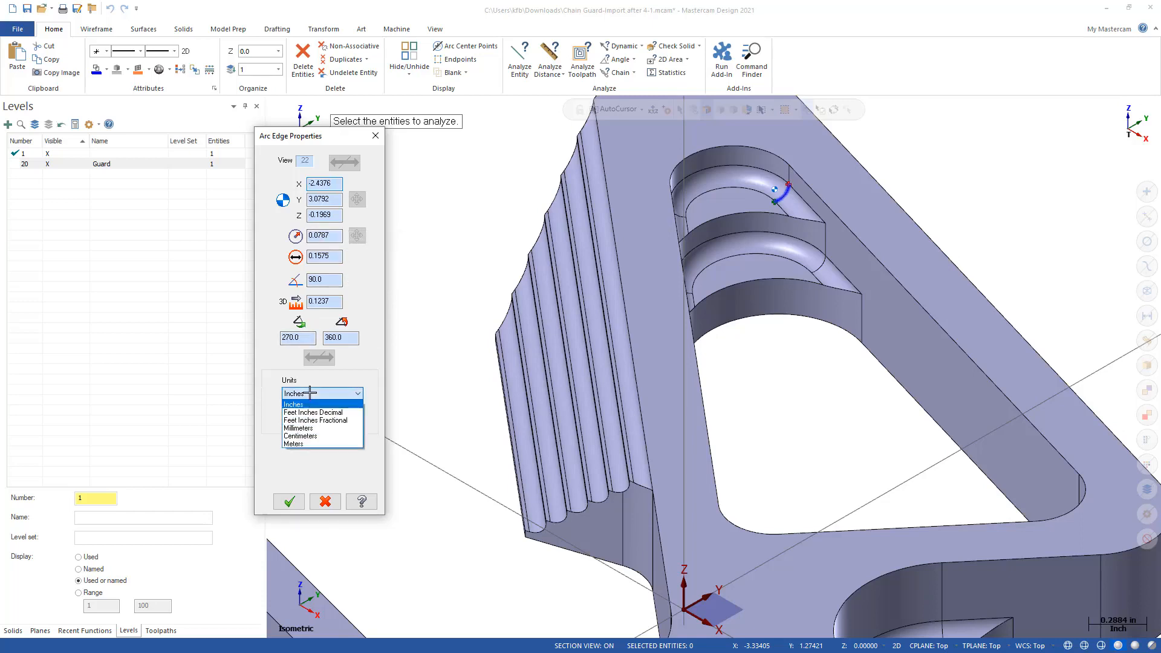
left_click(305, 427)
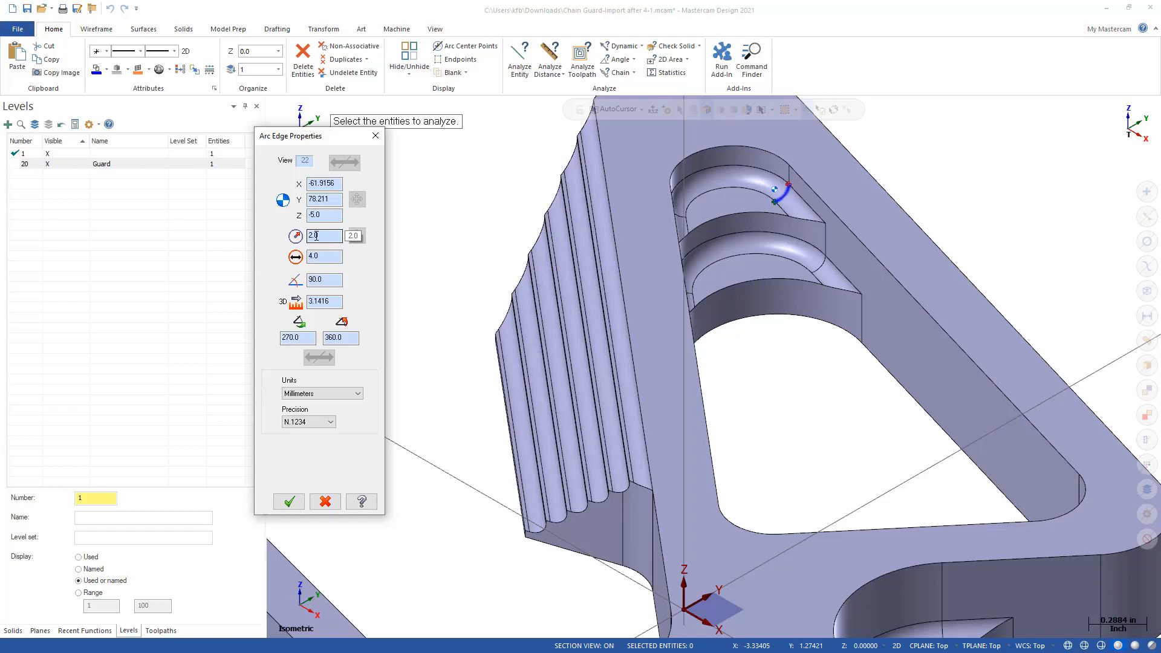
Analyze the fillet arc edges on the triangular opening's lower ledge and on the floor of the large closed pocket.
left_click(821, 270)
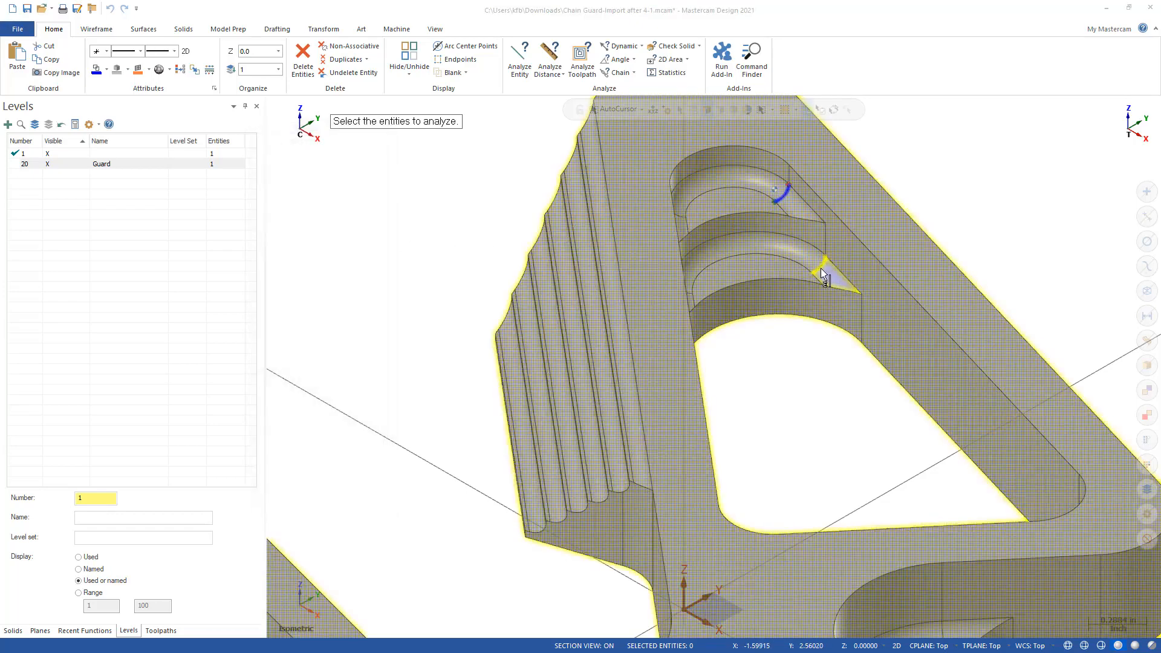
scroll(738, 232, "down", 5)
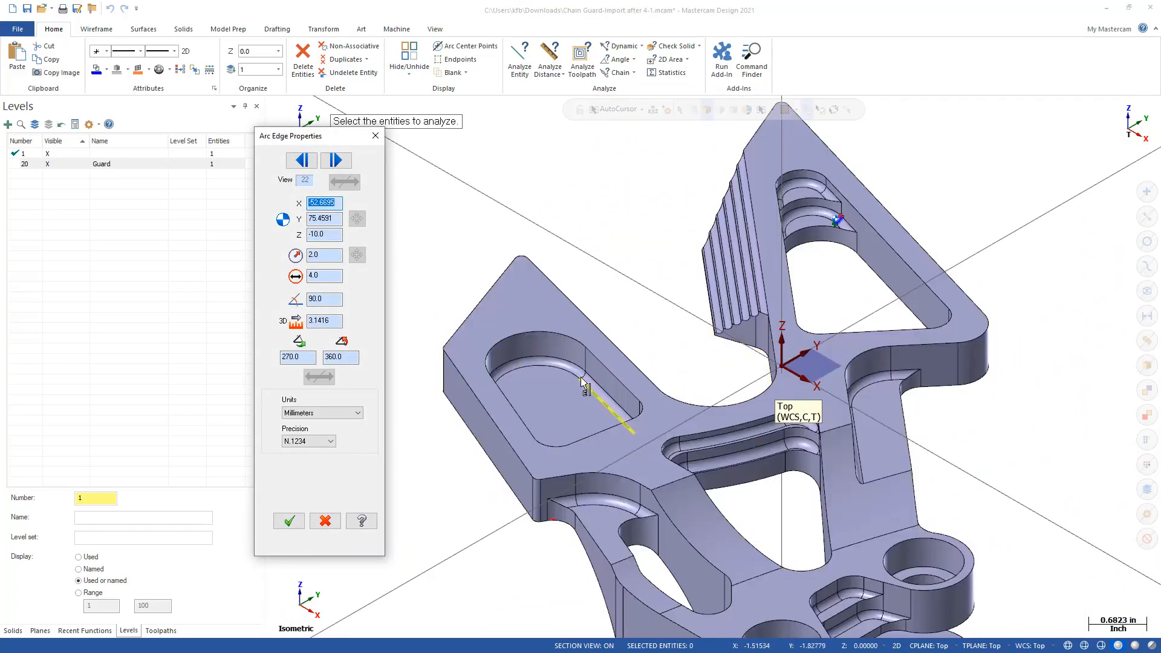
scroll(584, 378, "up", 1)
scroll(582, 375, "up", 1)
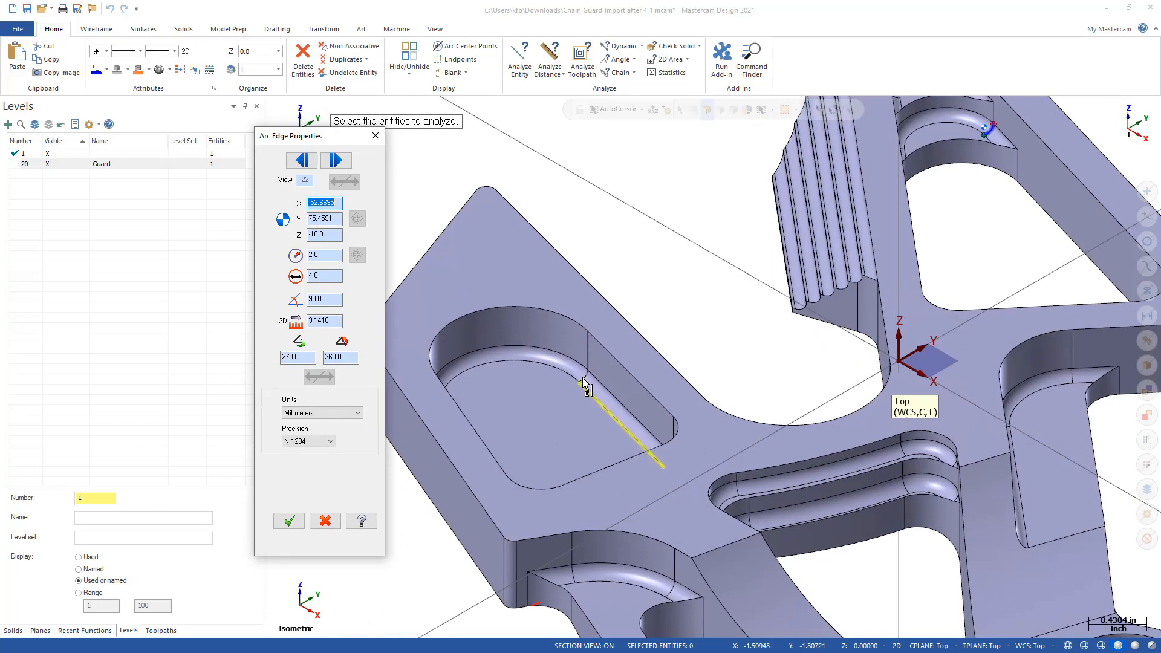
key("Escape")
left_click(583, 376)
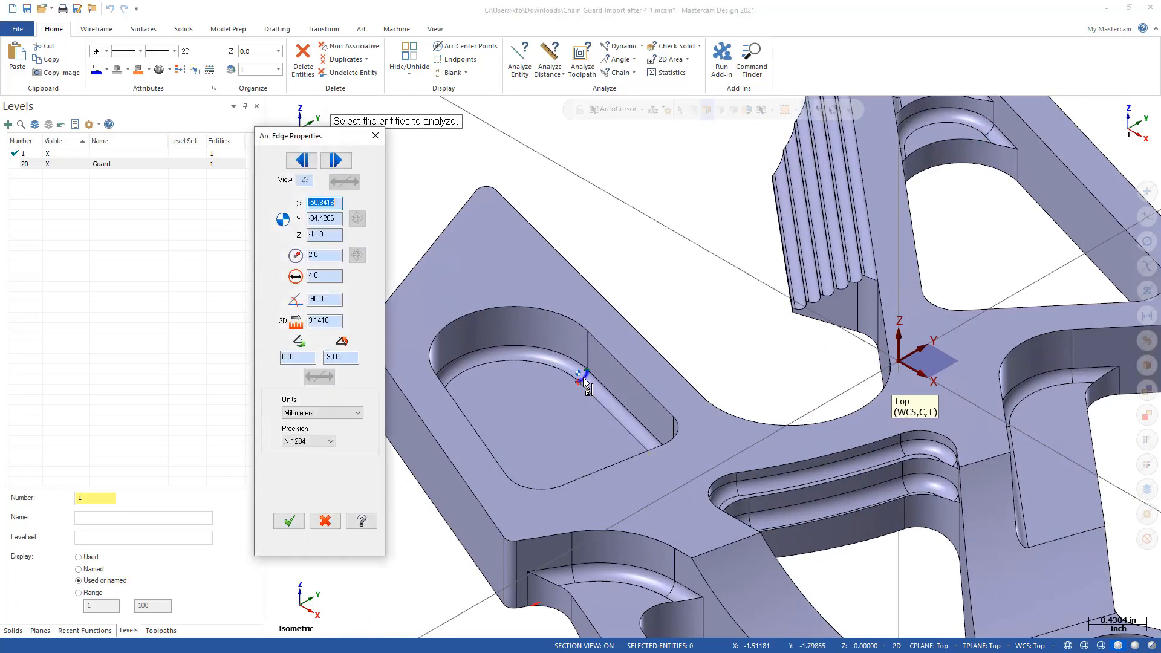
left_click(324, 254)
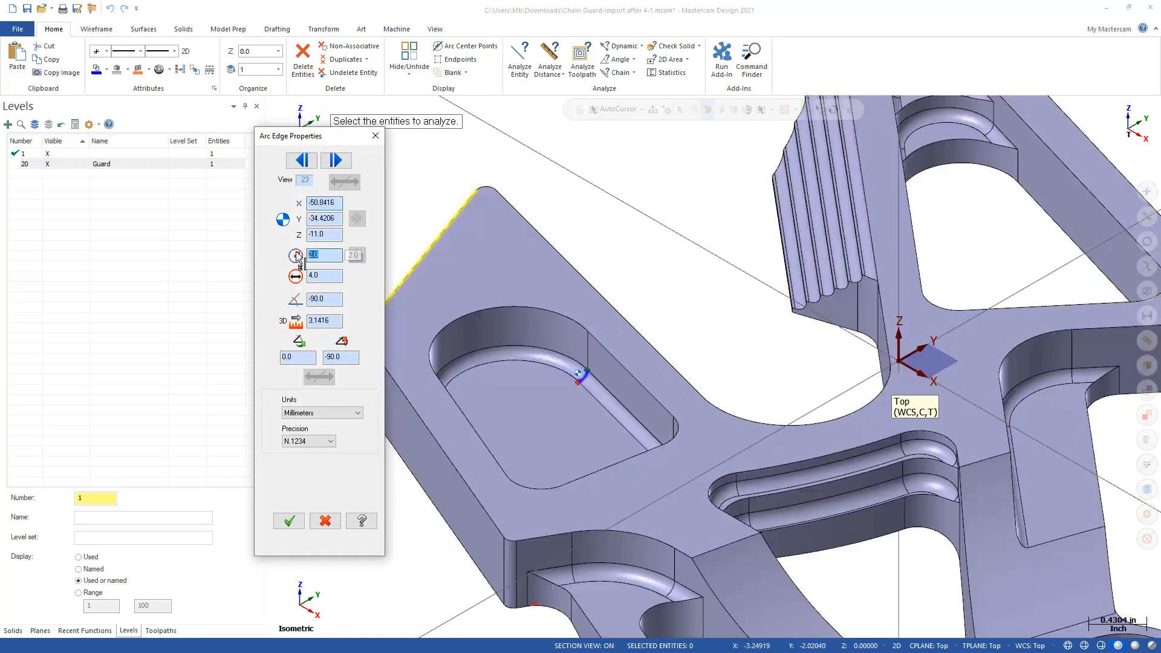
Analyze the fillet arc edges on the lower and upper ledges of the central stepped slot.
scroll(404, 194, "down", 2)
middle_click_drag(709, 399, 748, 405)
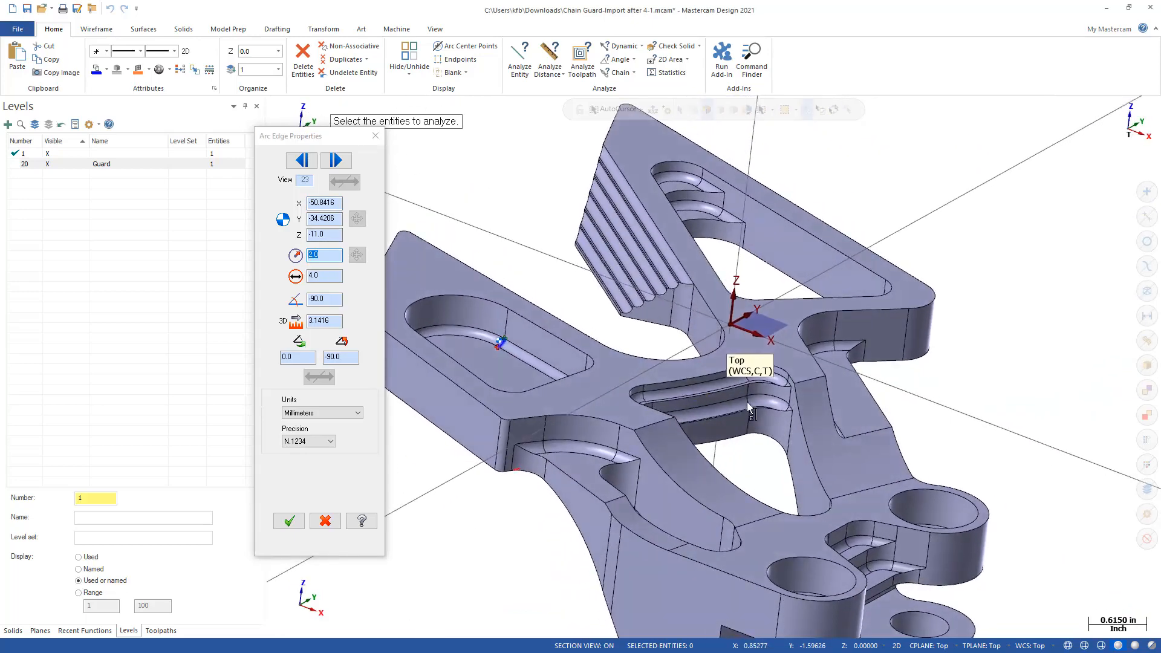
scroll(731, 428, "up", 5)
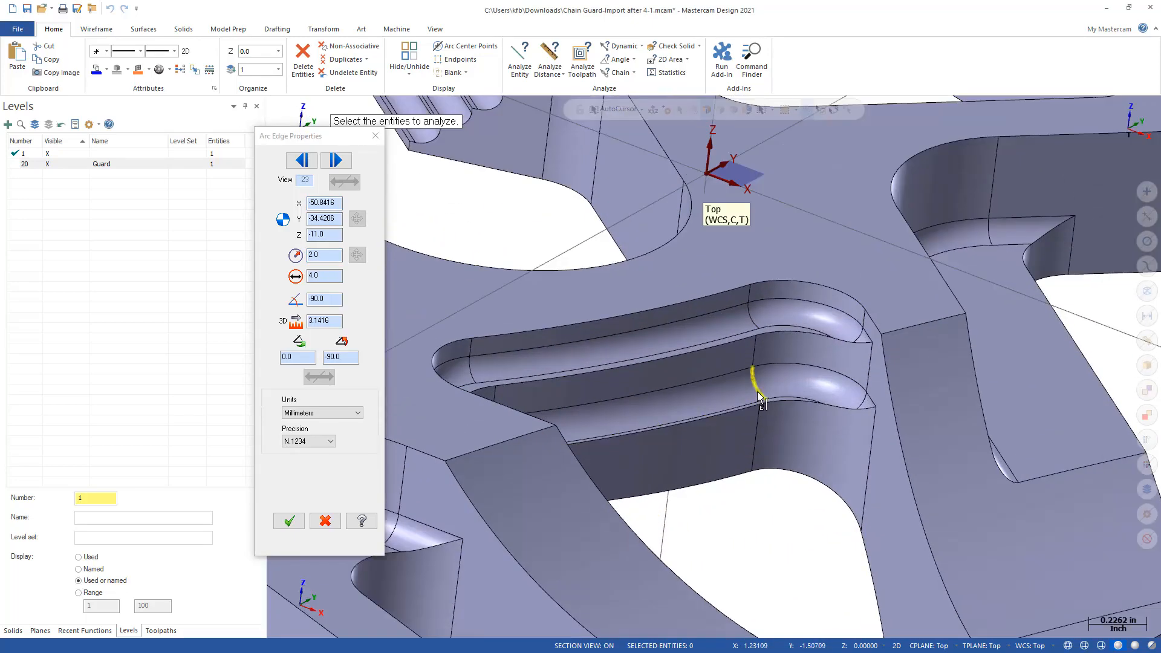
left_click(757, 391)
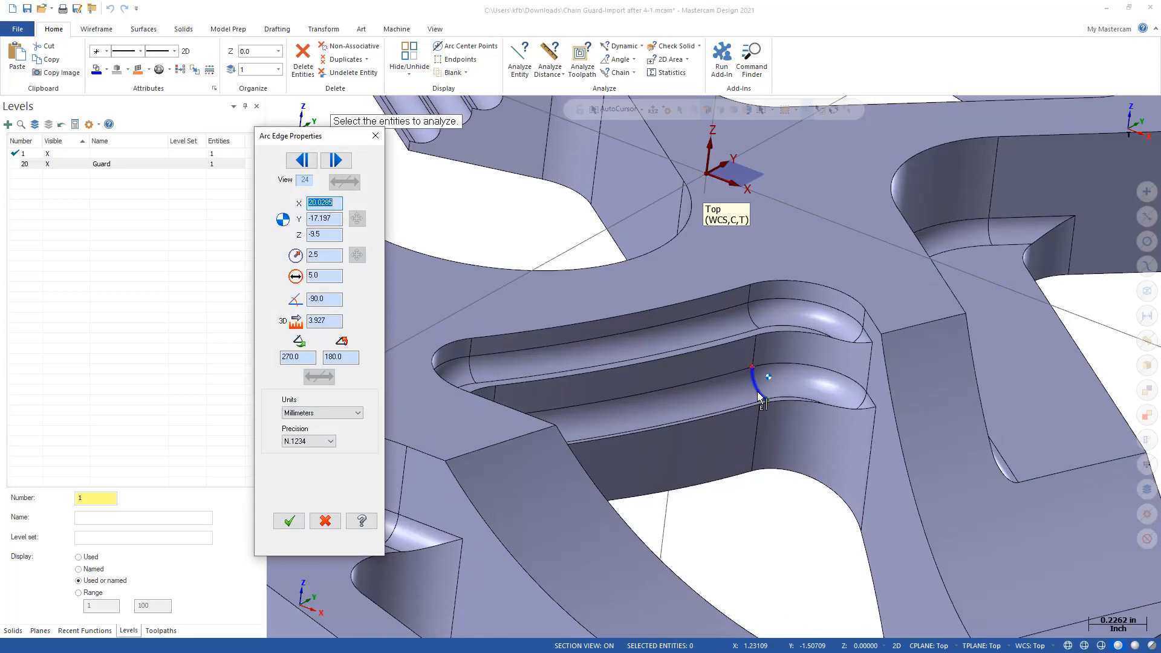
left_click(751, 323)
scroll(750, 321, "down", 2)
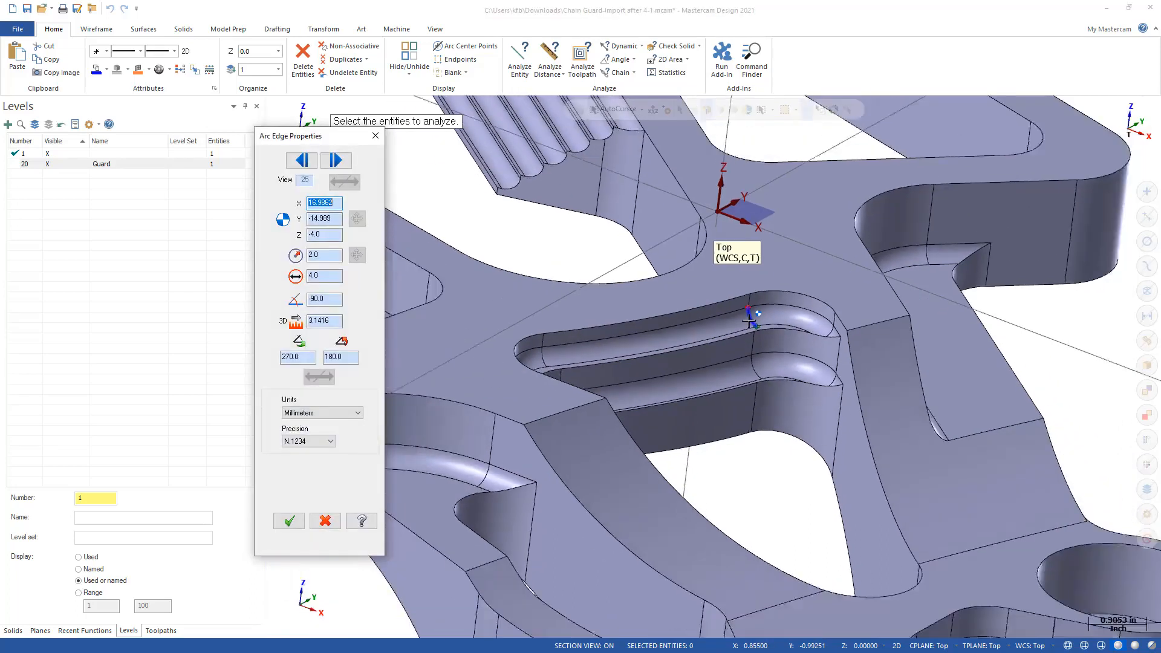
Analyze the fillet arc edges on the upper and lower ledges of the stepped pocket between the two round bosses.
scroll(750, 321, "down", 3)
scroll(828, 448, "up", 5)
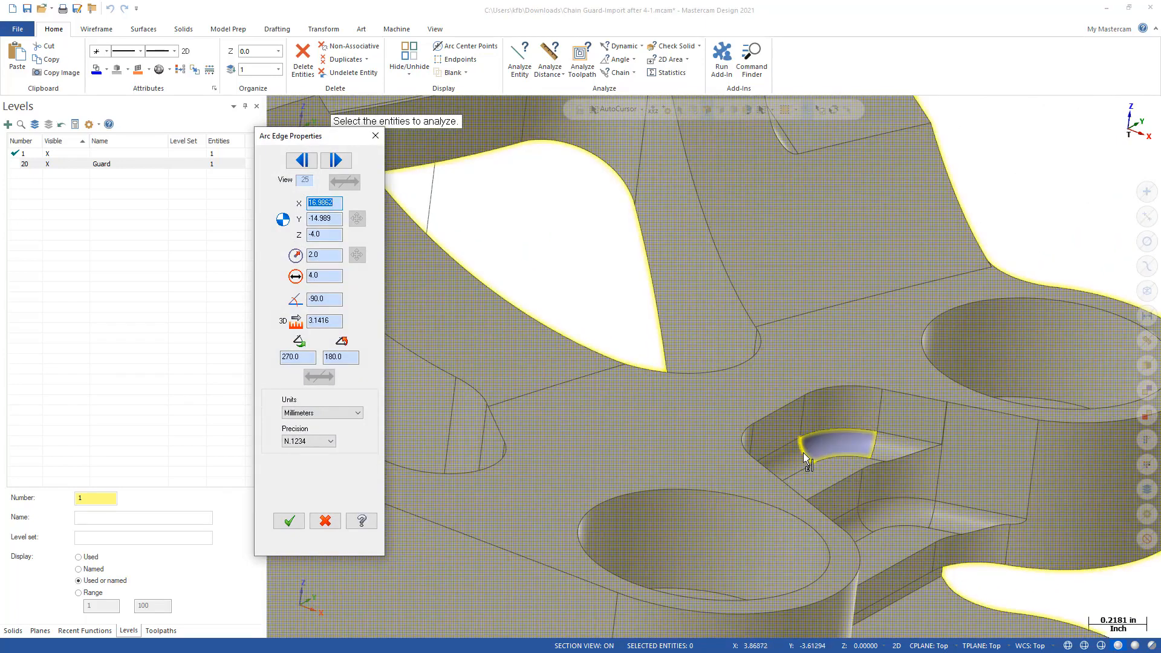
scroll(803, 452, "up", 4)
left_click(803, 452)
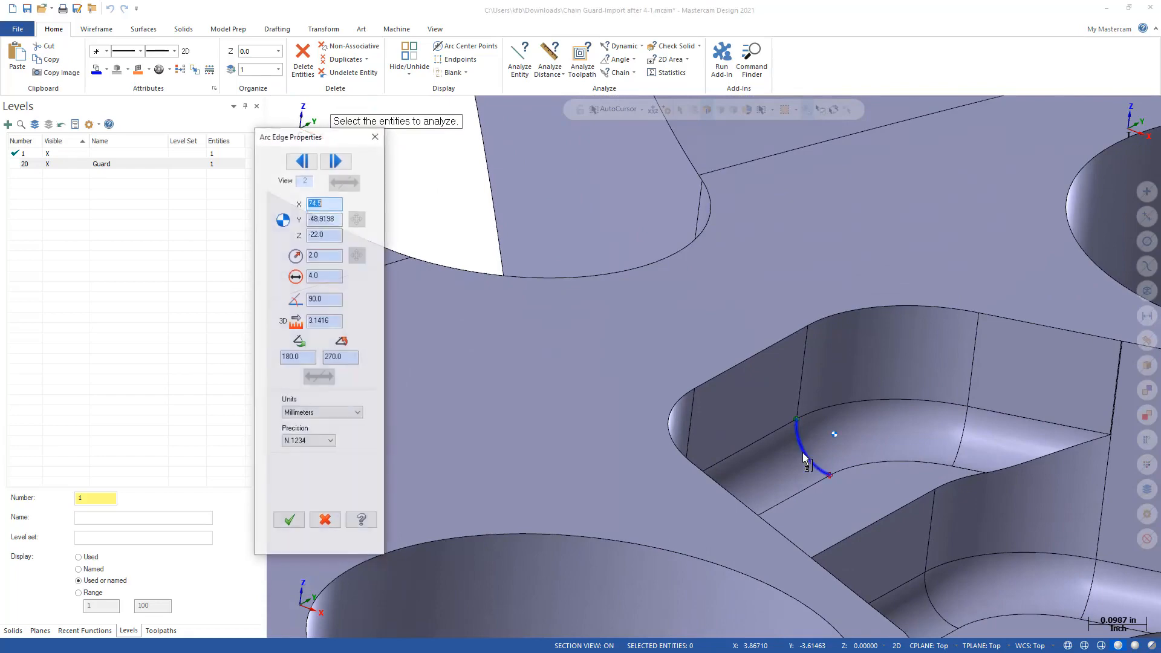
scroll(803, 453, "down", 2)
scroll(804, 454, "down", 1)
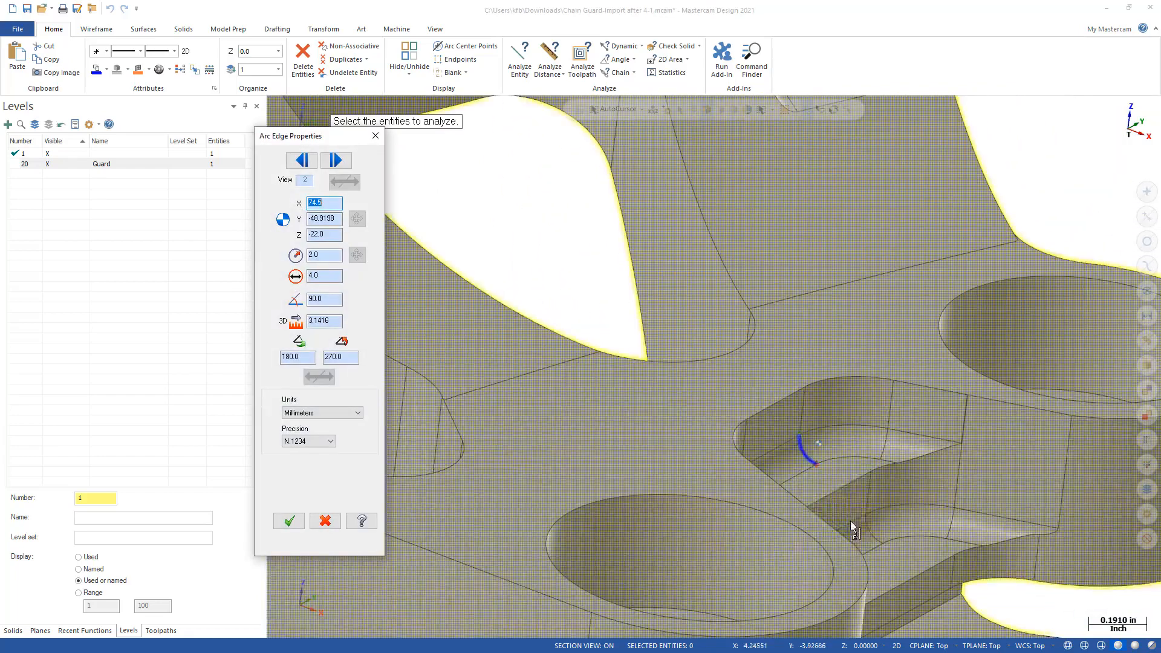
scroll(870, 531, "up", 4)
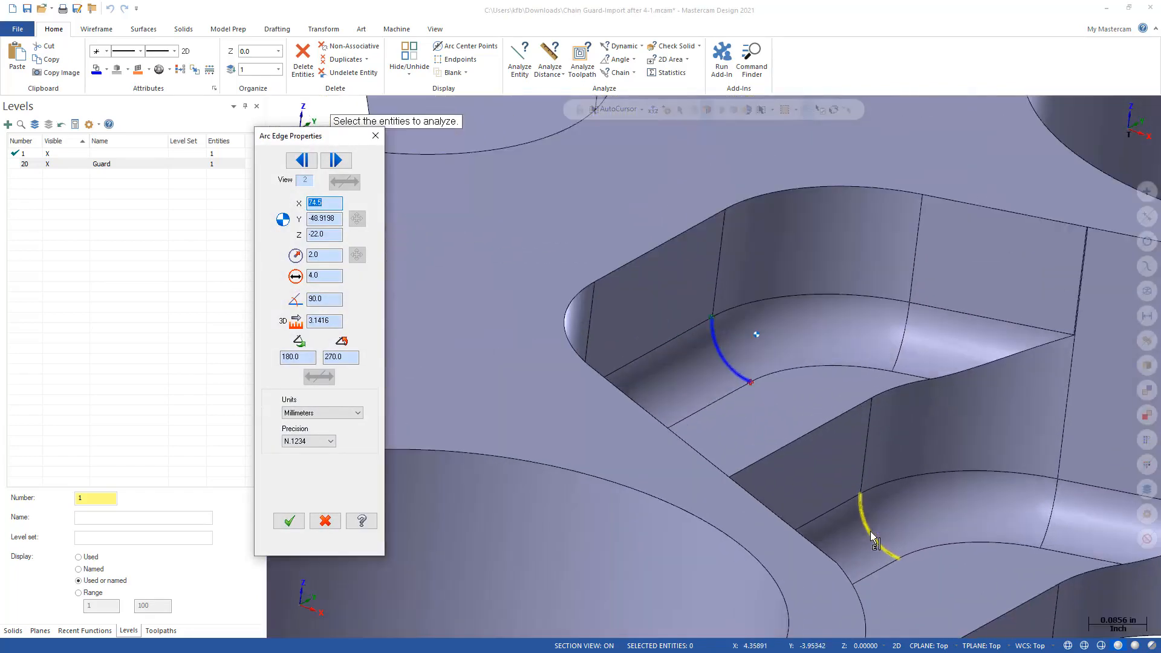
left_click(869, 532)
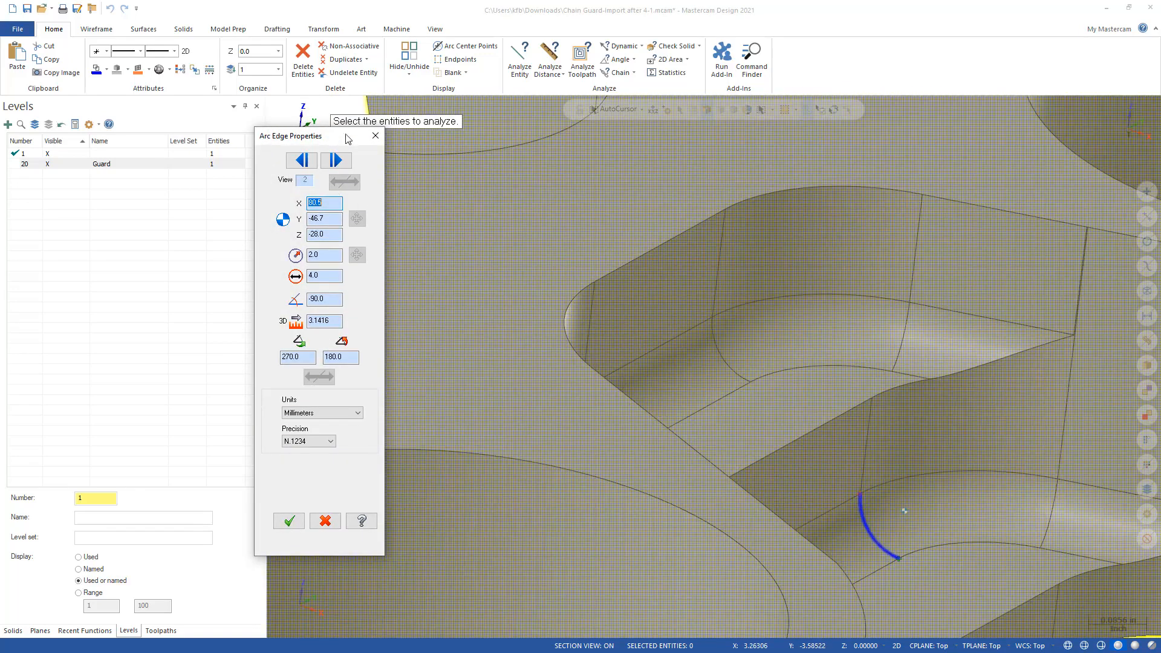
Step back through the previously analyzed arc edges to compare their radii, then close the arc edge properties.
left_click(303, 161)
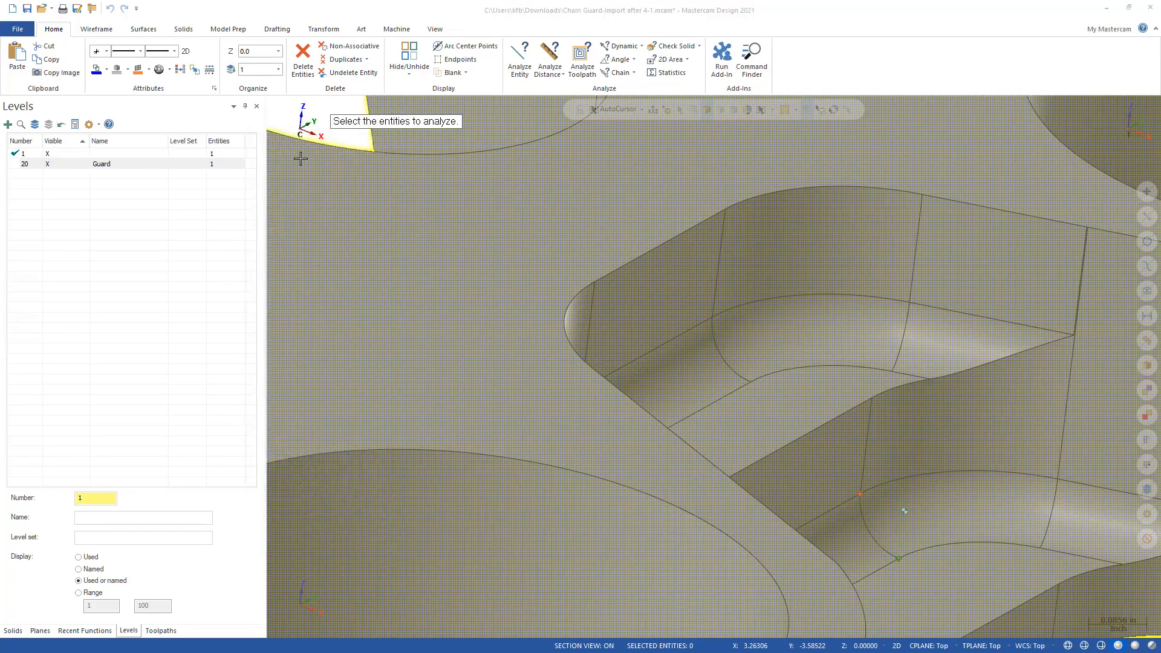
scroll(756, 448, "down", 8)
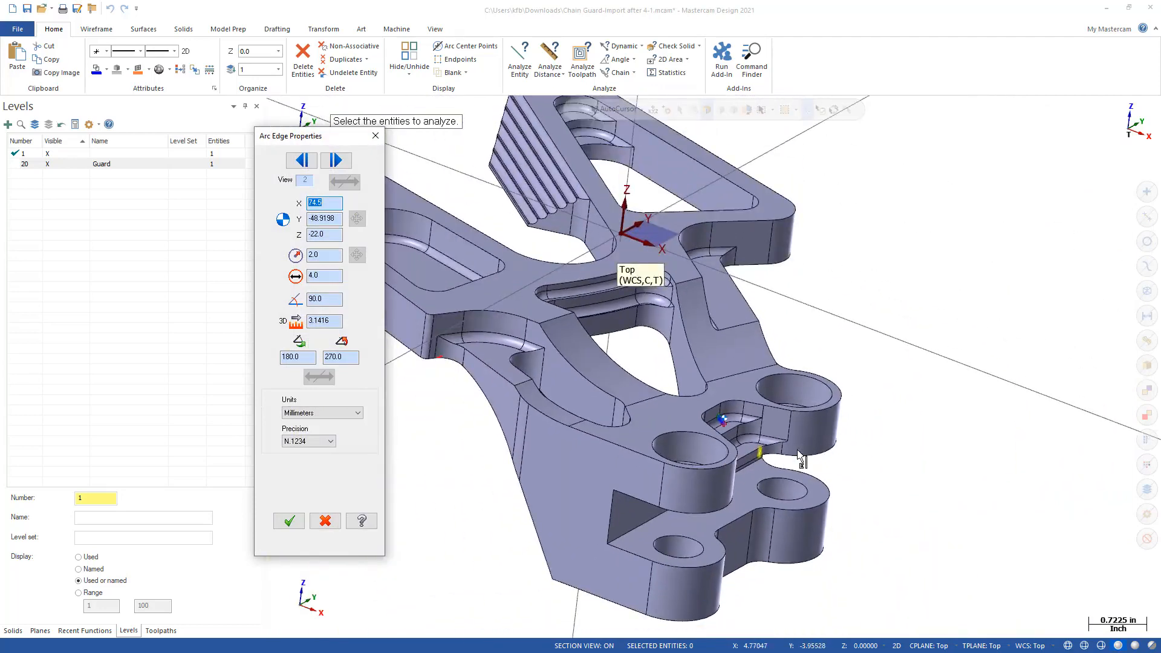
left_click(298, 160)
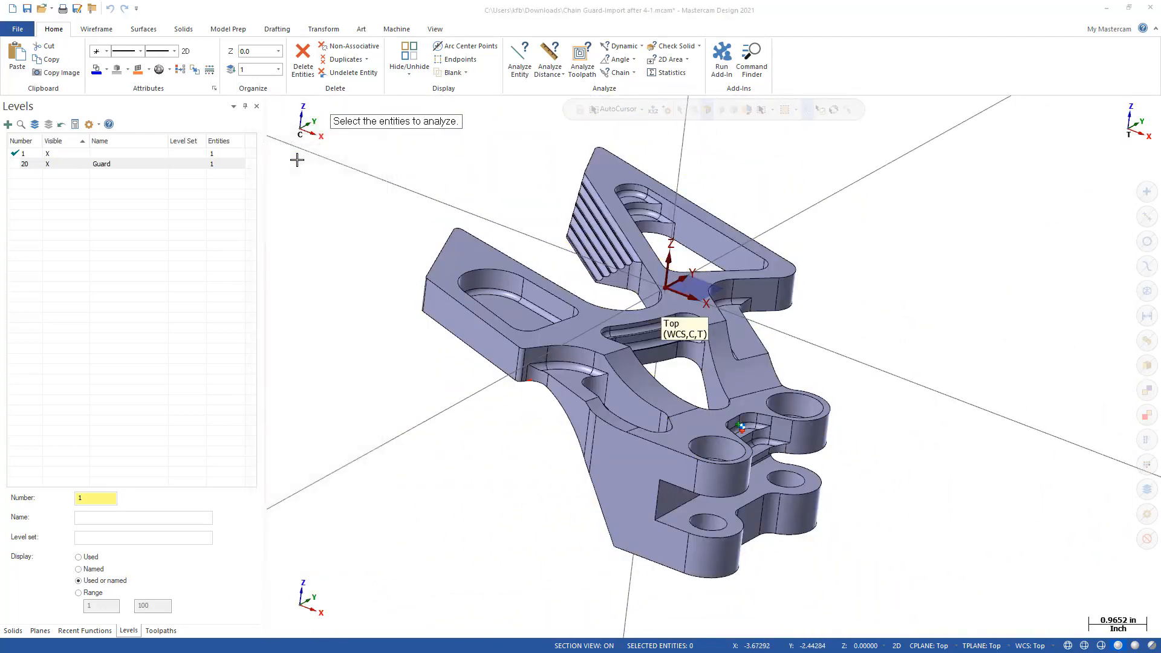
left_click(298, 159)
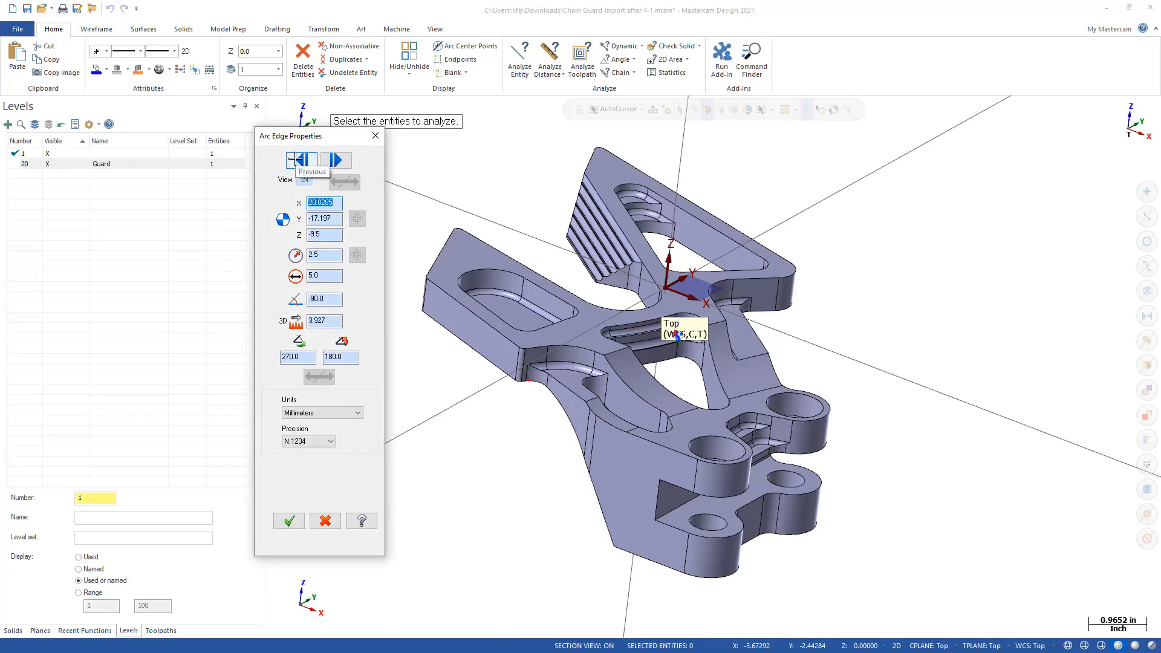
left_click(296, 159)
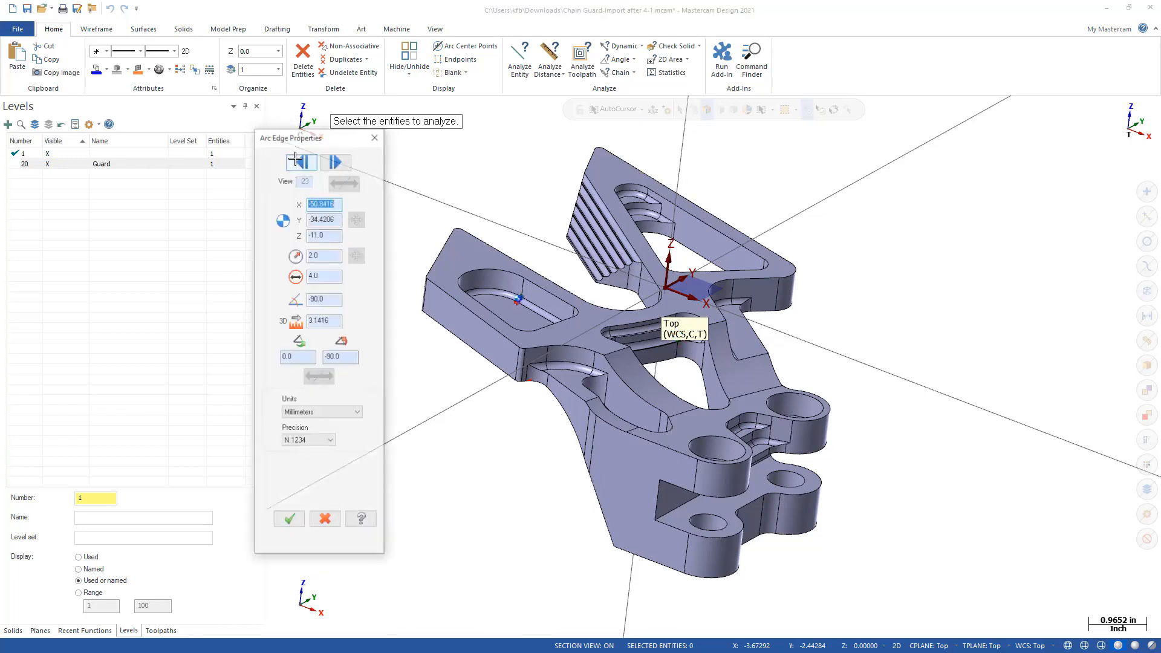
left_click(290, 522)
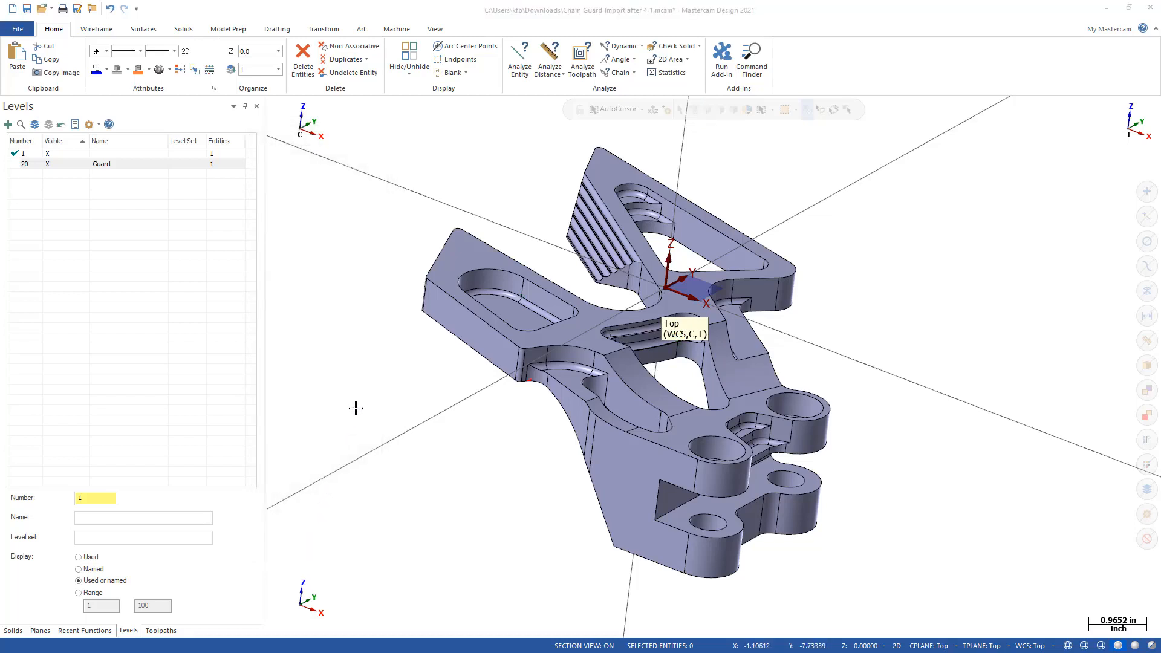
Remove the connected fillet faces along the upper ledge of the central stepped slot with Remove Fillets.
left_click(228, 30)
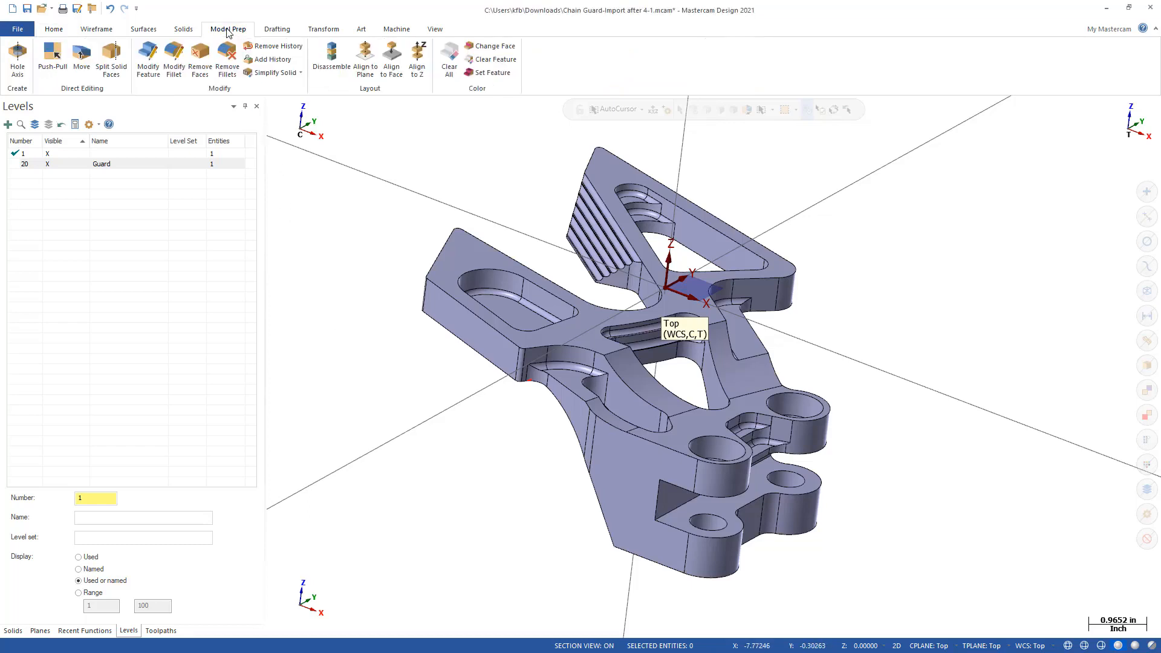
left_click(227, 60)
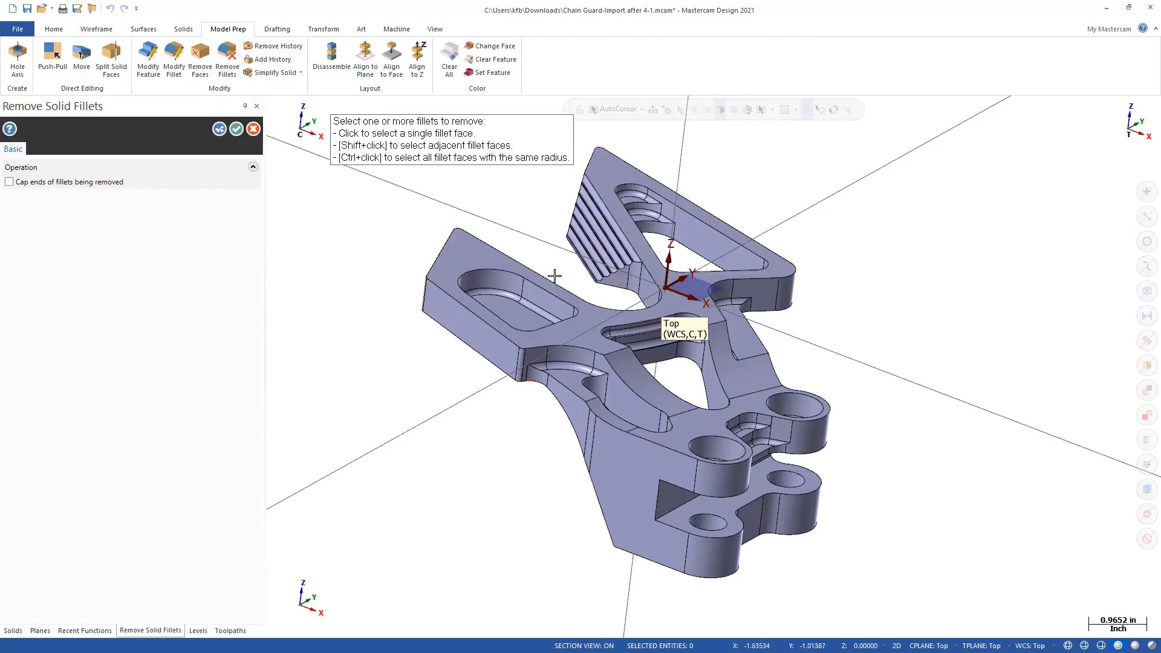
middle_click_drag(553, 276, 565, 300)
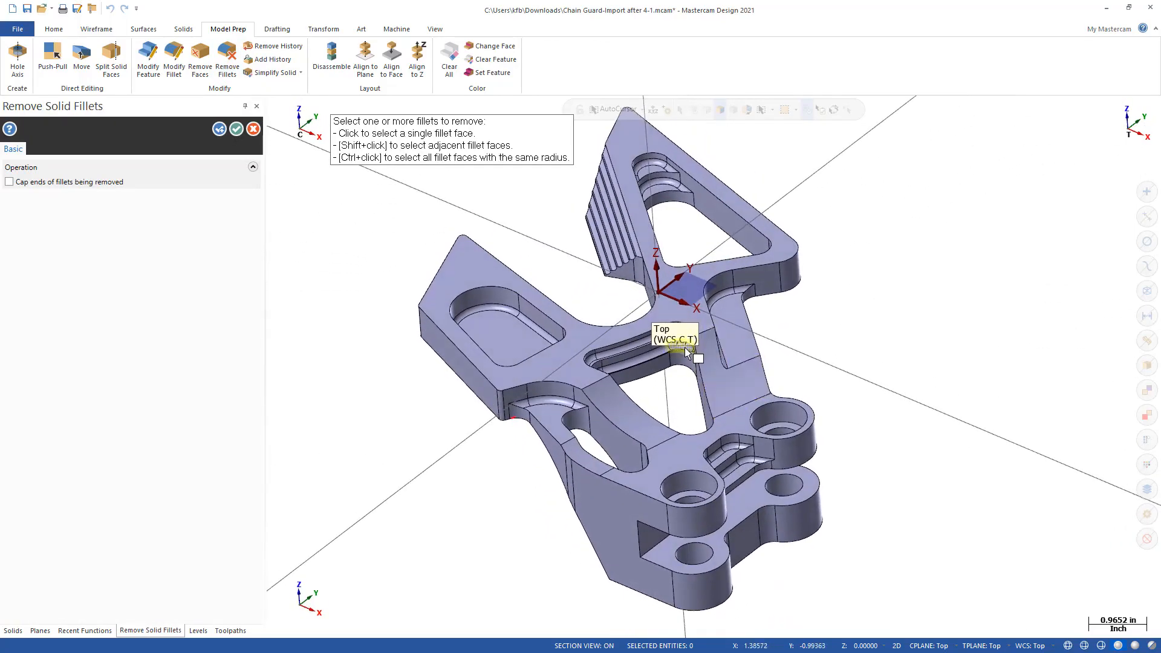
scroll(658, 337, "up", 5)
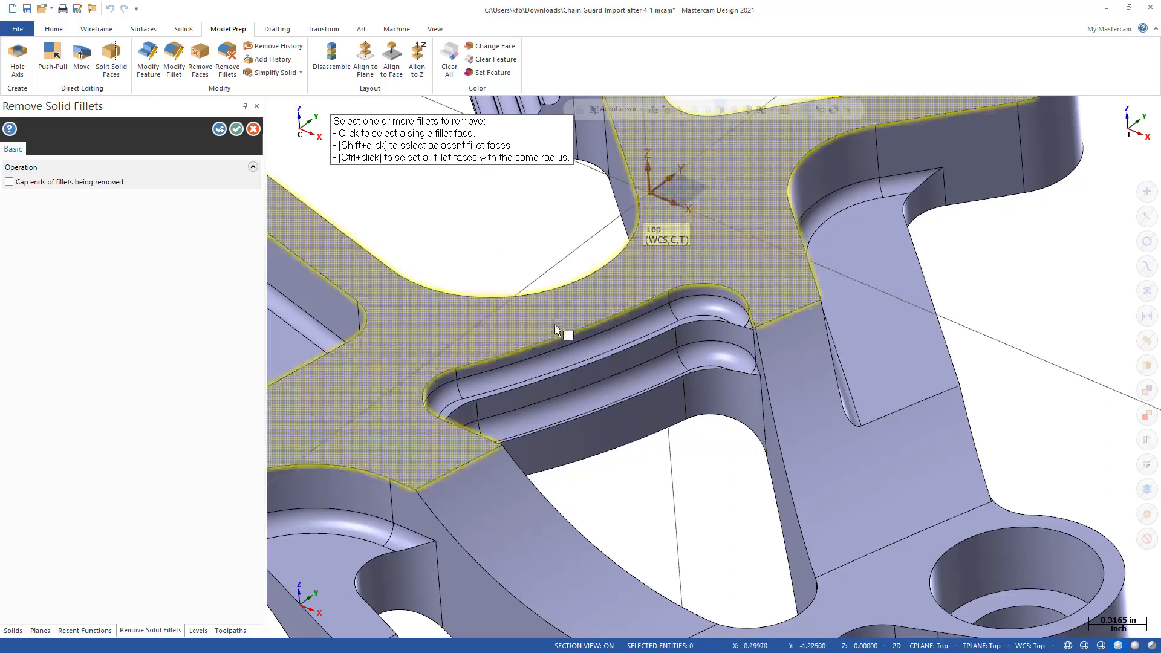
key("shift")
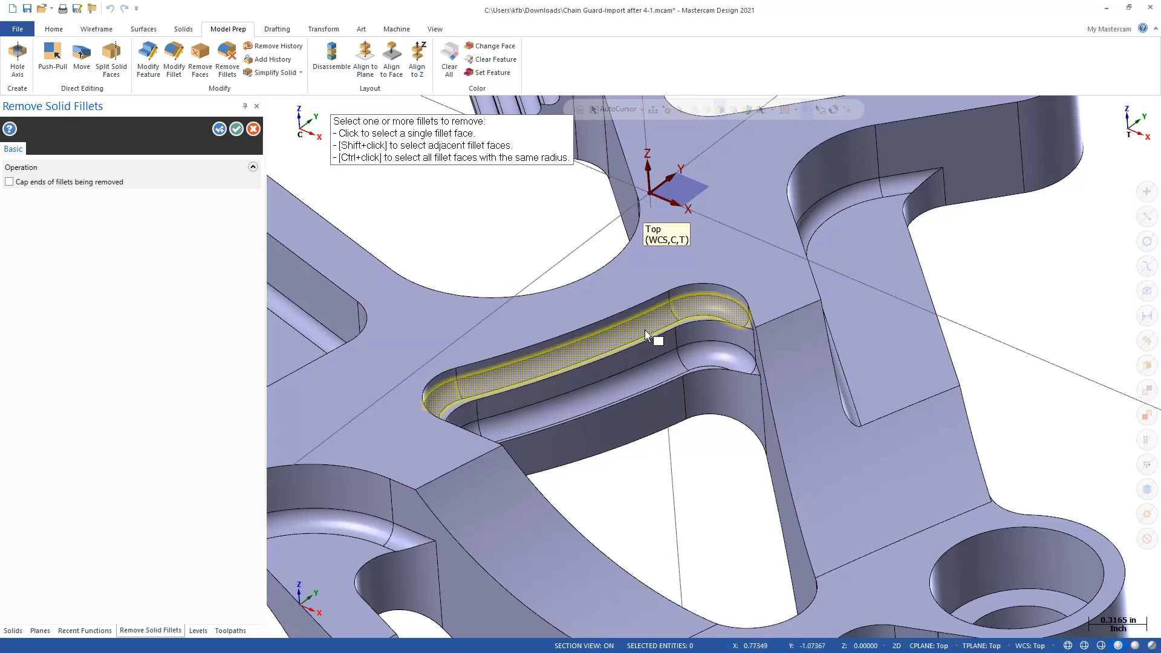
scroll(741, 321, "up", 2)
scroll(741, 319, "up", 8)
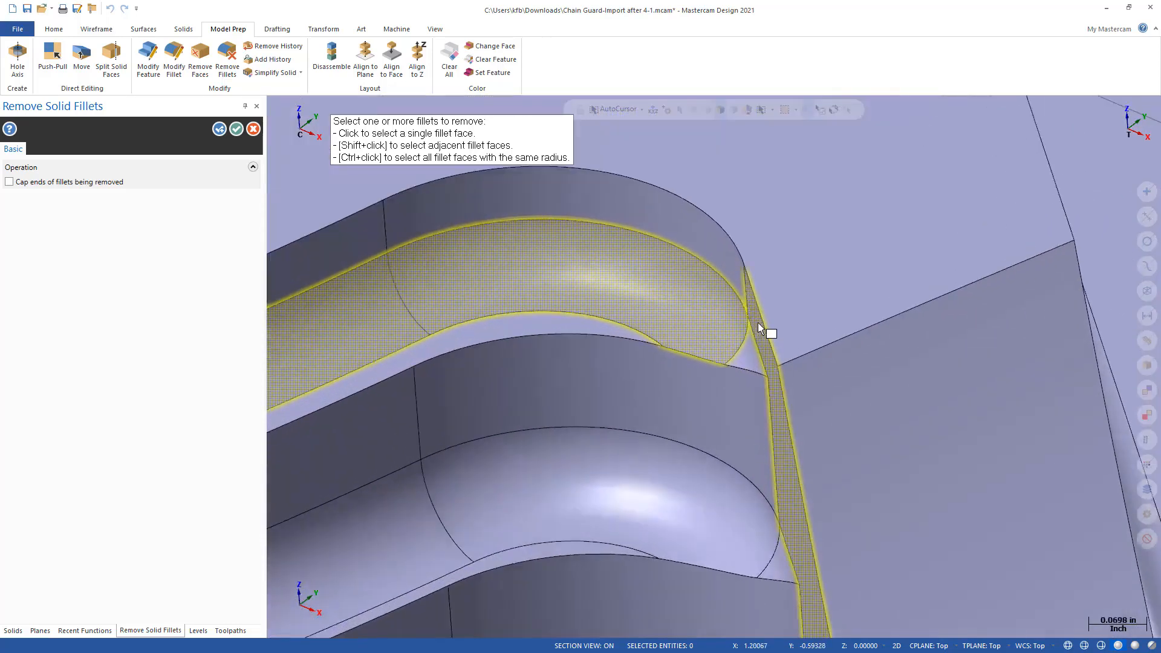
scroll(746, 356, "down", 15)
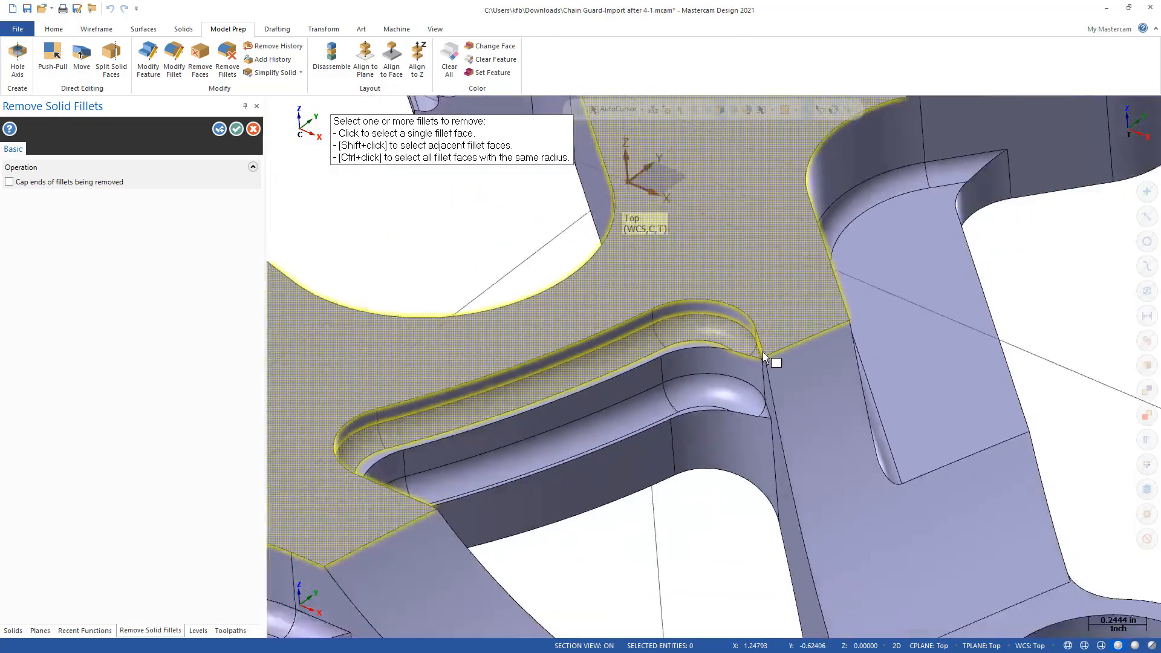
scroll(697, 379, "up", 13)
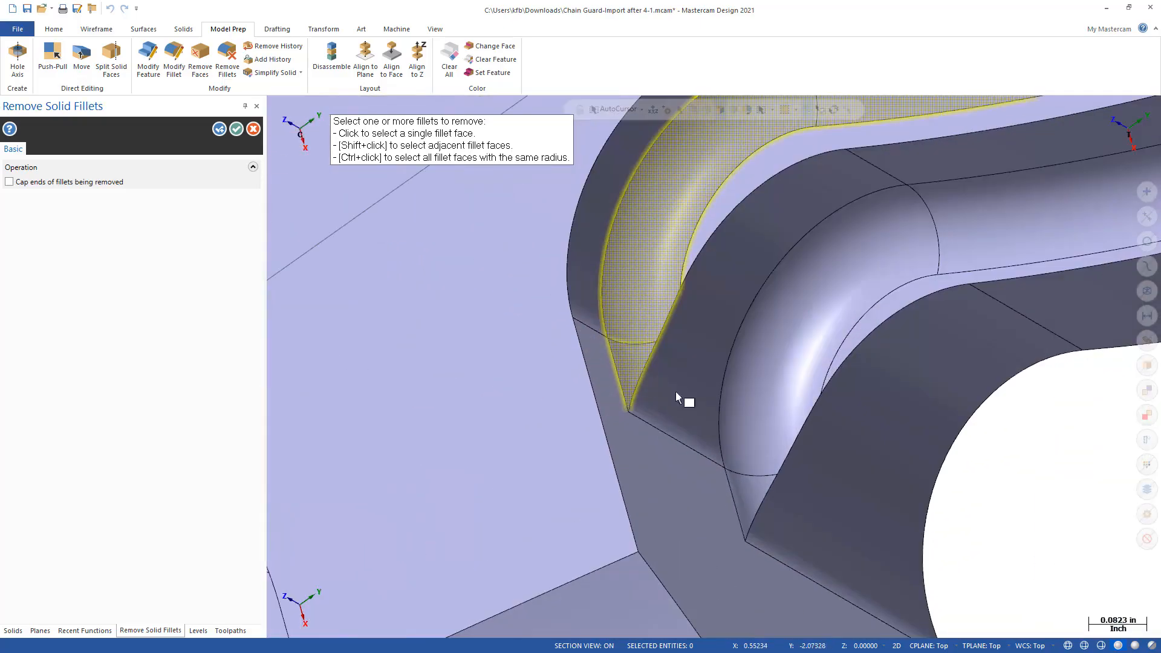
scroll(768, 445, "down", 9)
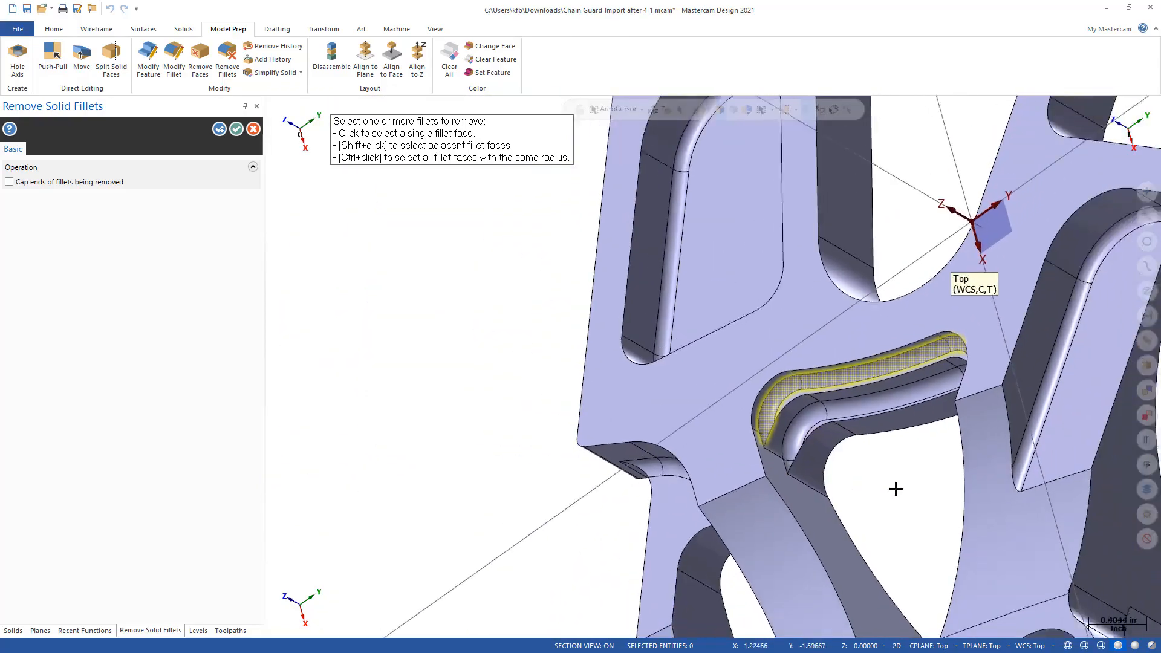
middle_click_drag(896, 489, 943, 422)
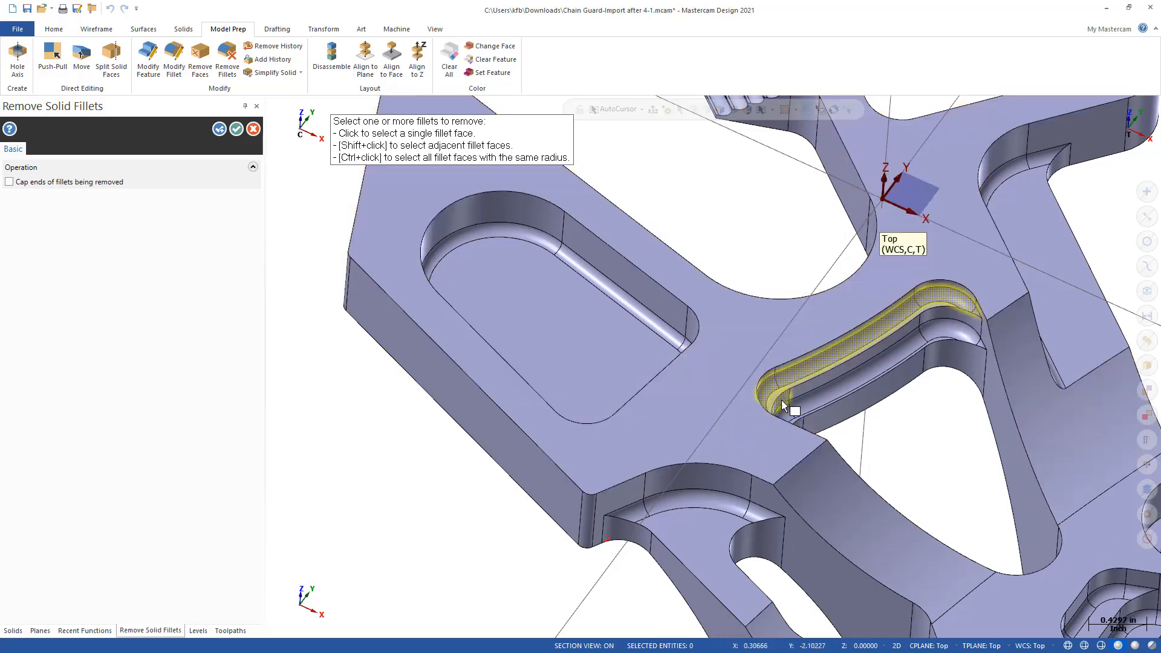
left_click(219, 129)
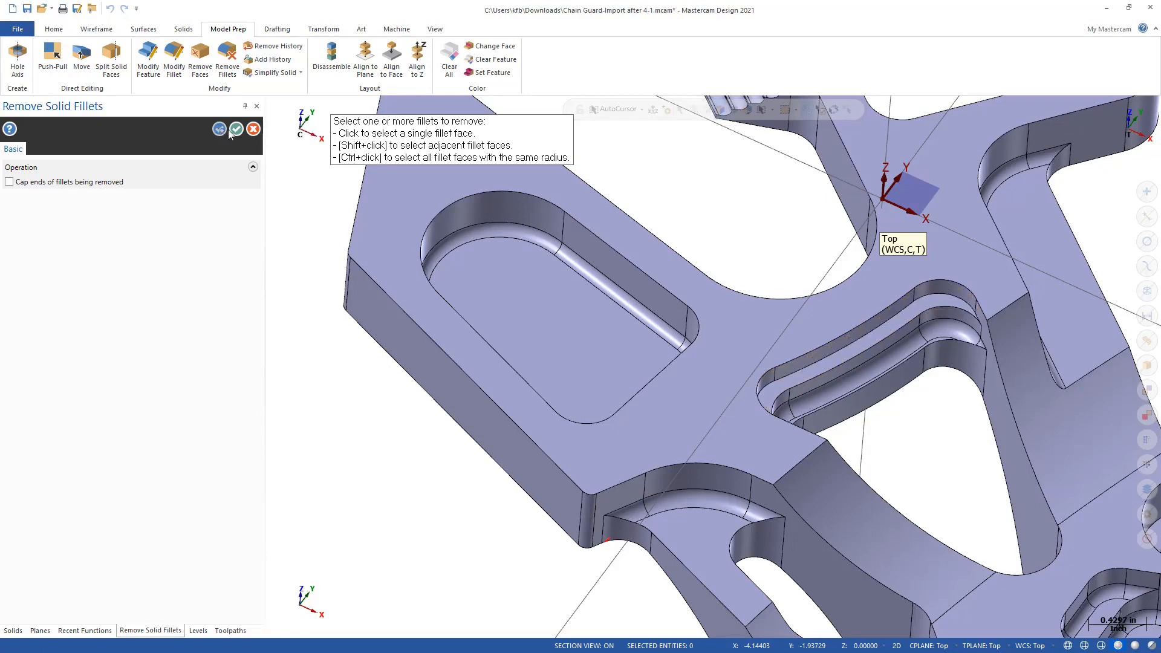
Remove the connected fillet faces along the lower ledge of the central stepped slot.
middle_click_drag(911, 419, 871, 363)
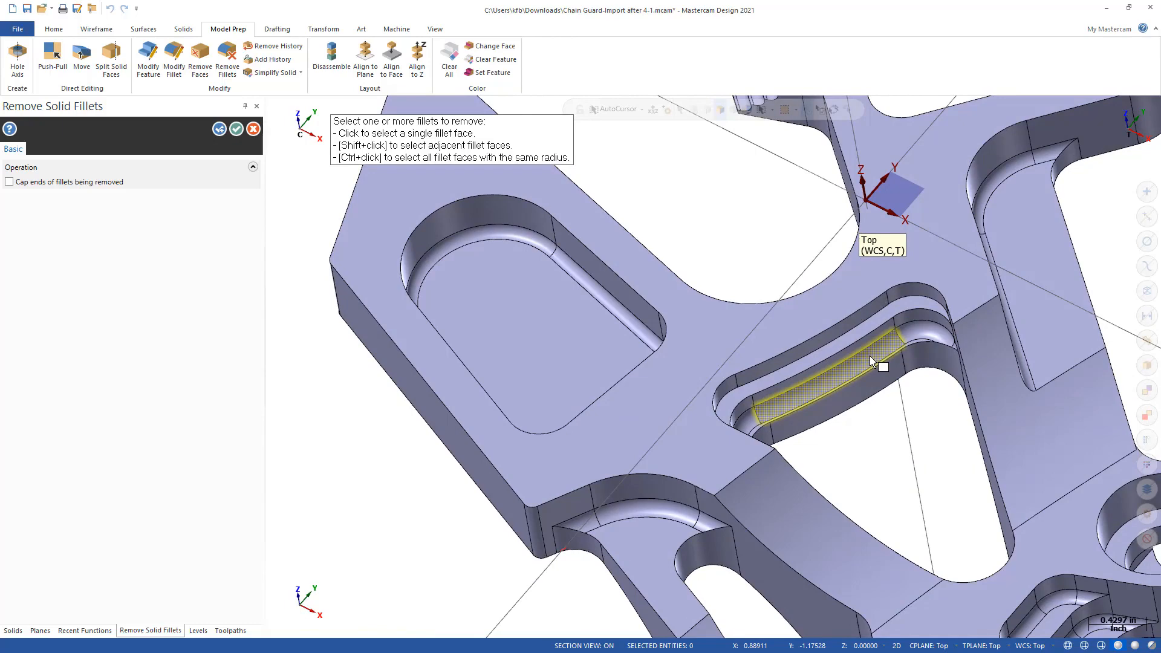
scroll(945, 353, "up", 3)
scroll(951, 352, "up", 2)
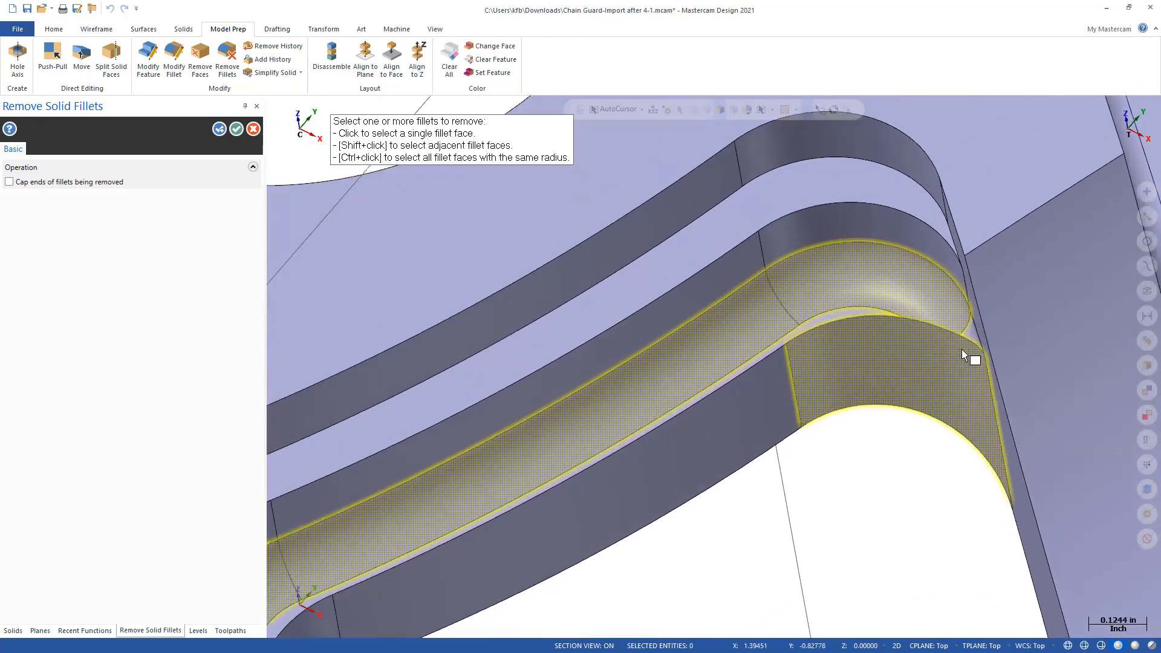
scroll(946, 374, "down", 3)
middle_click_drag(899, 414, 685, 484)
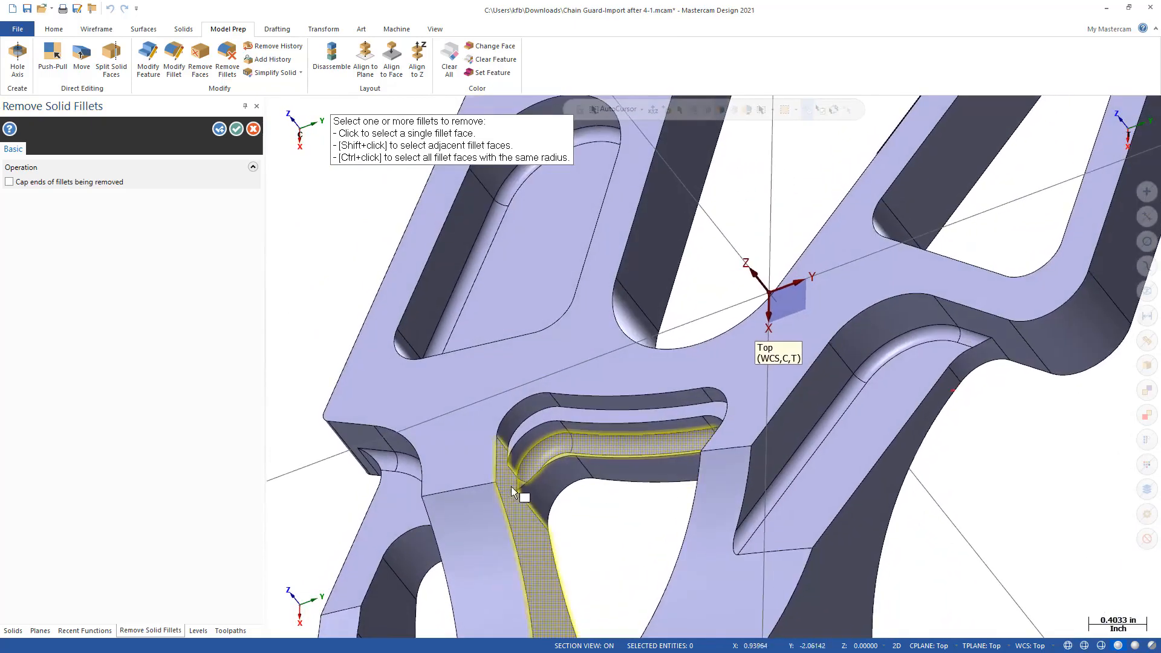
scroll(514, 484, "up", 6)
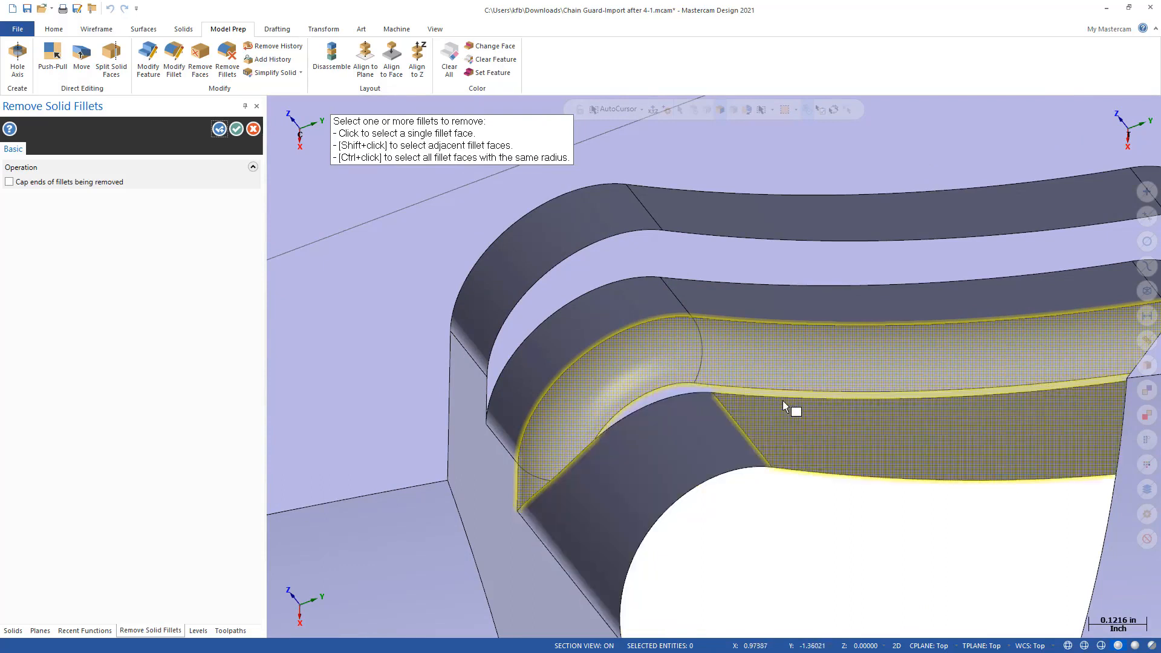
middle_click_drag(775, 452, 818, 456)
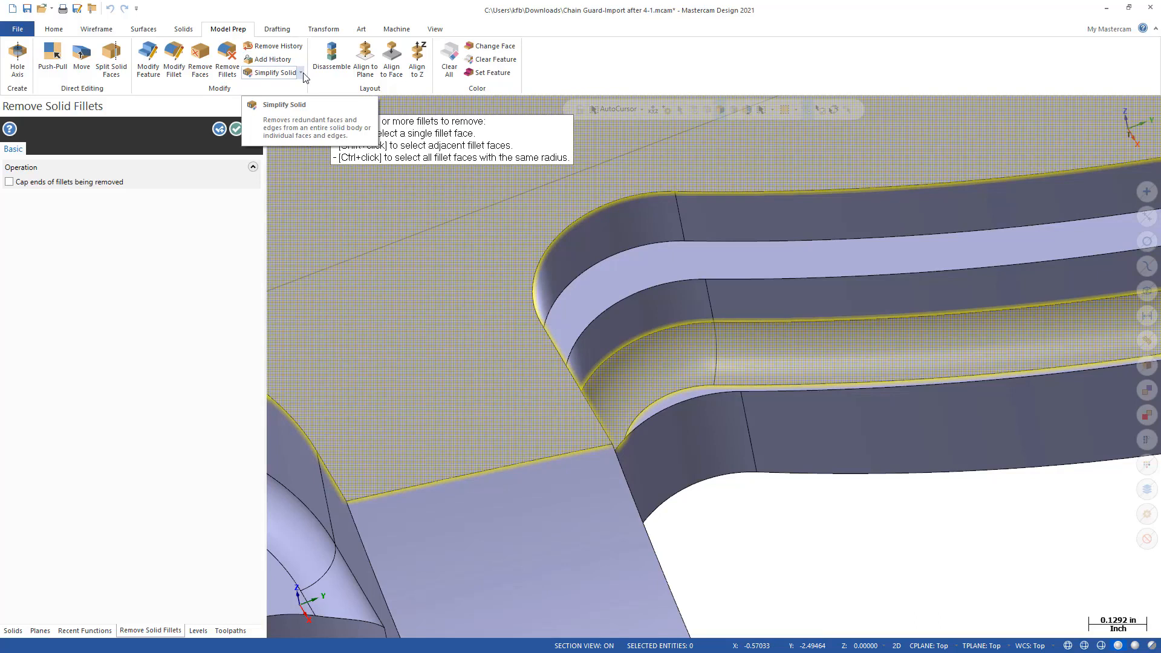
left_click(222, 130)
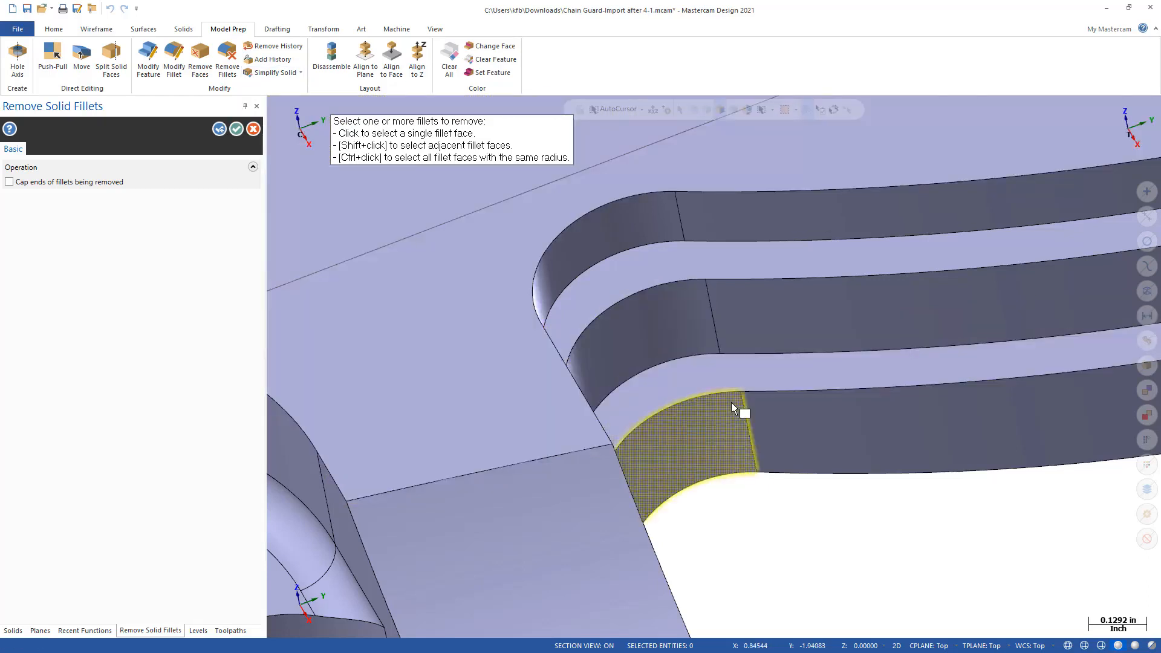
Remove all fillets sharing the closed pocket's floor fillet radius, excluding the outer vertical corner fillet on that pocket's arm.
scroll(732, 402, "down", 3)
mouse_move(741, 475)
middle_mouse_down()
mouse_move(819, 470)
mouse_move(917, 527)
mouse_move(744, 539)
mouse_move(804, 462)
mouse_move(849, 460)
middle_mouse_up()
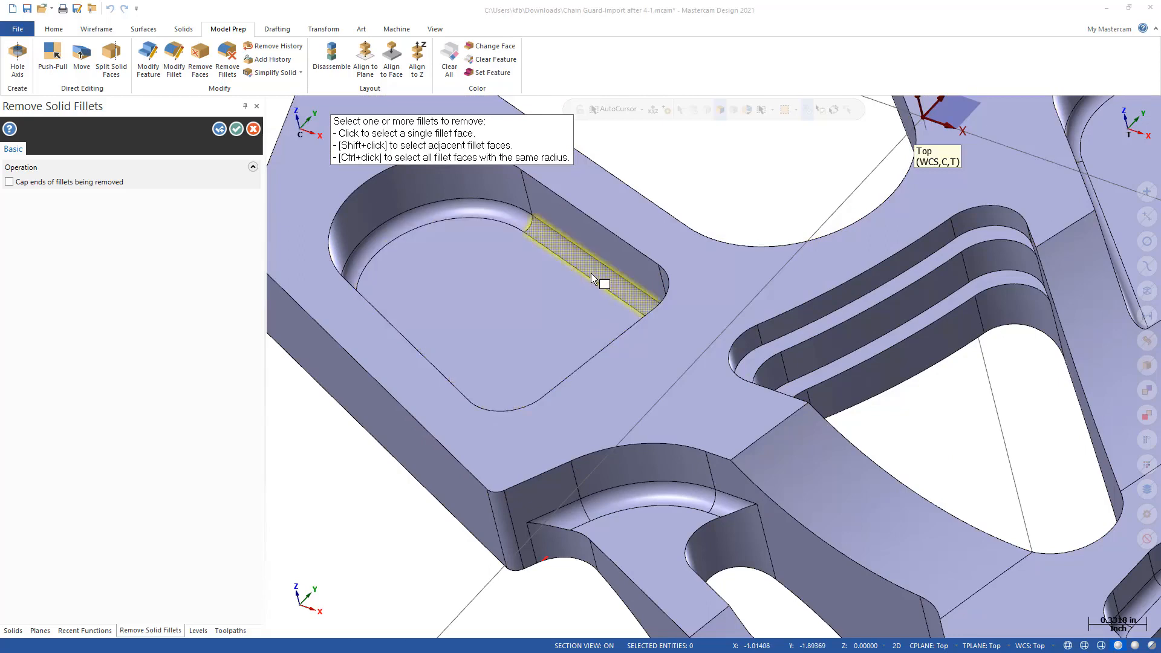
key("ctrl")
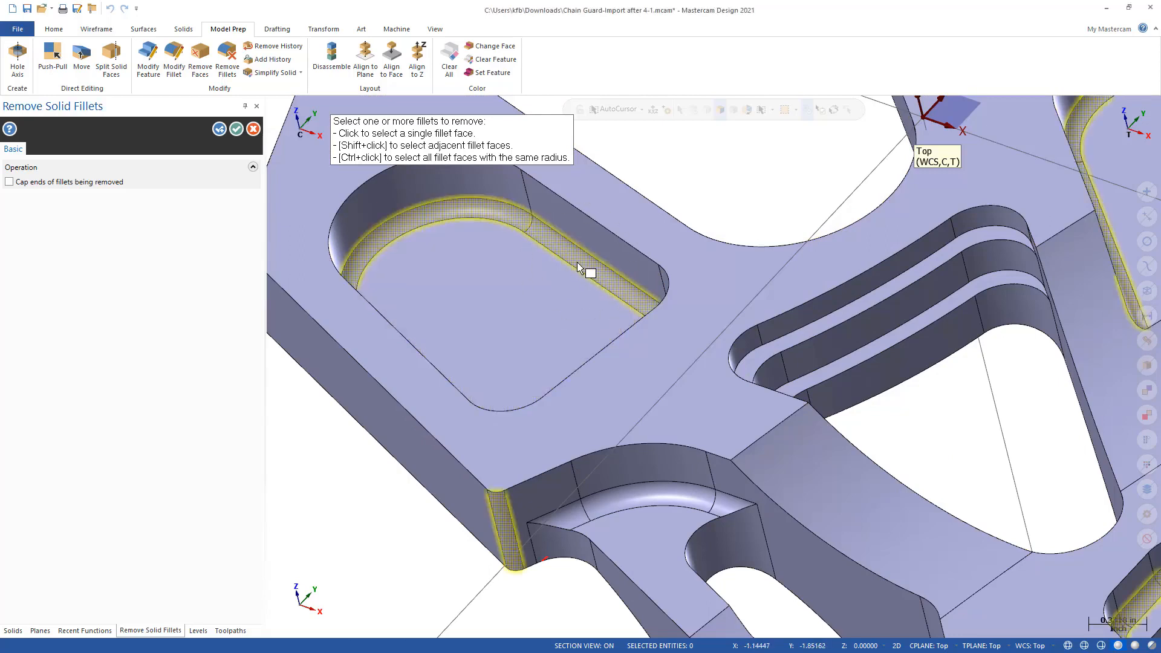
scroll(582, 271, "down", 8)
middle_click_drag(611, 354, 493, 228)
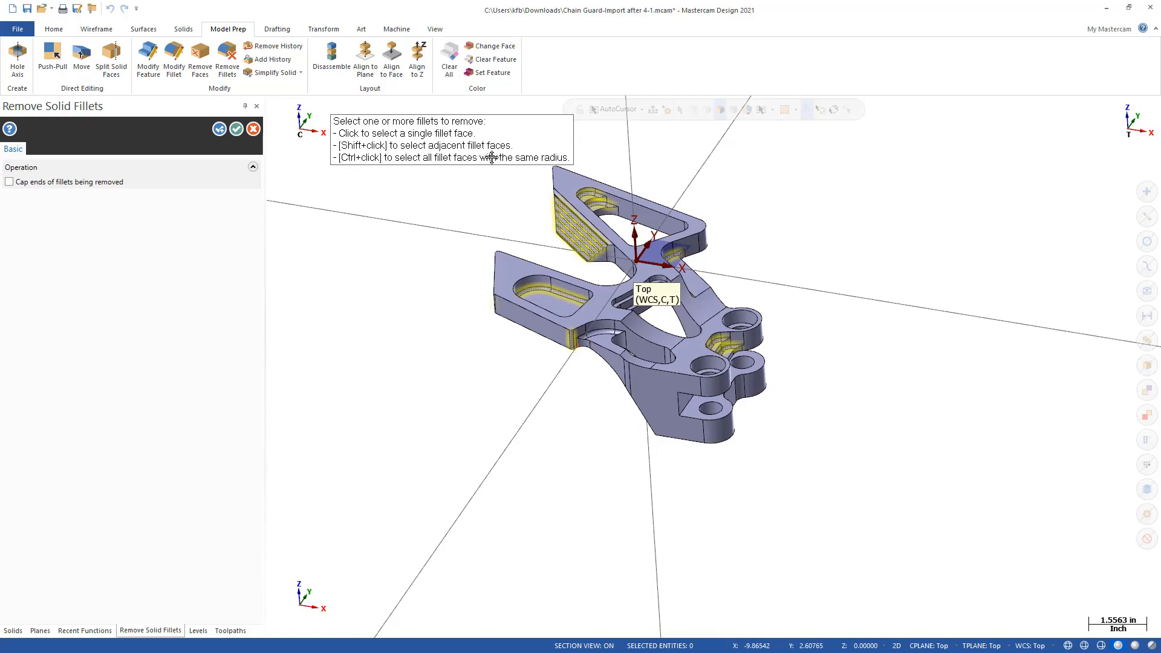
scroll(543, 170, "up", 4)
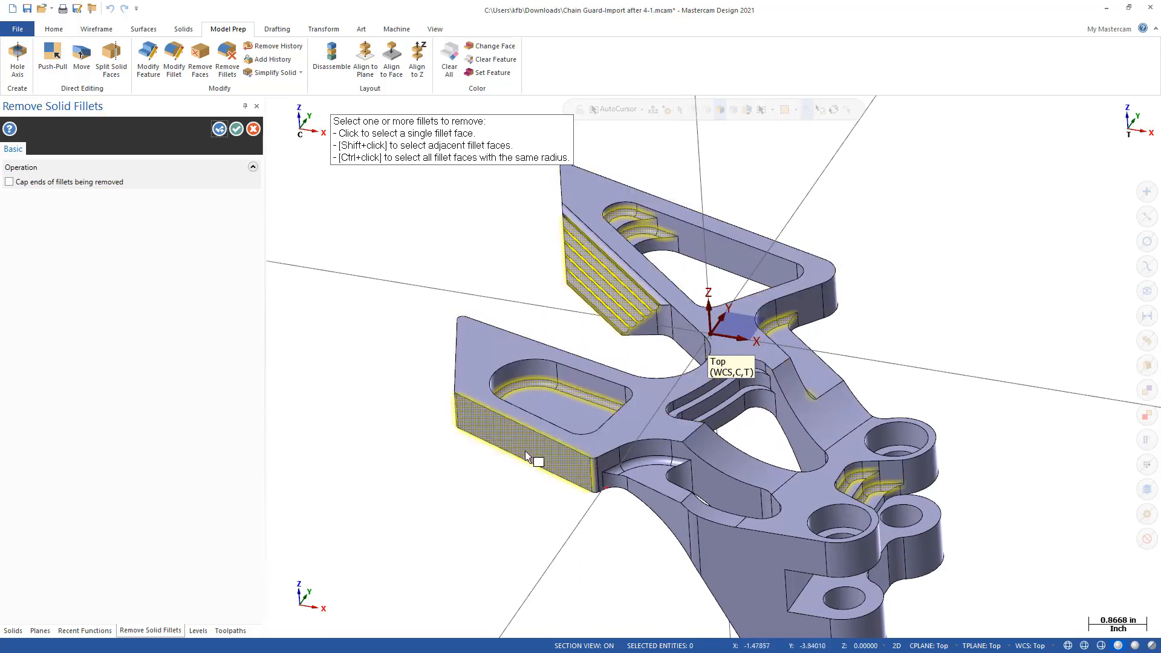
middle_click_drag(525, 452, 571, 542)
scroll(508, 420, "down", 3)
scroll(571, 542, "up", 5)
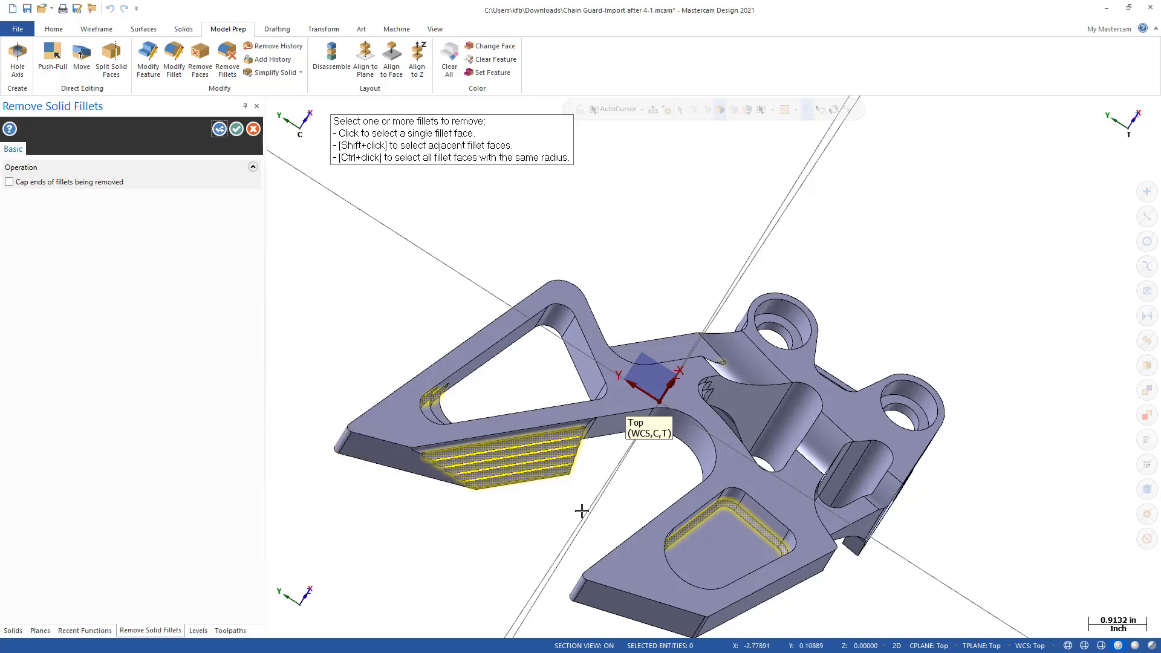
middle_click_drag(583, 511, 239, 265)
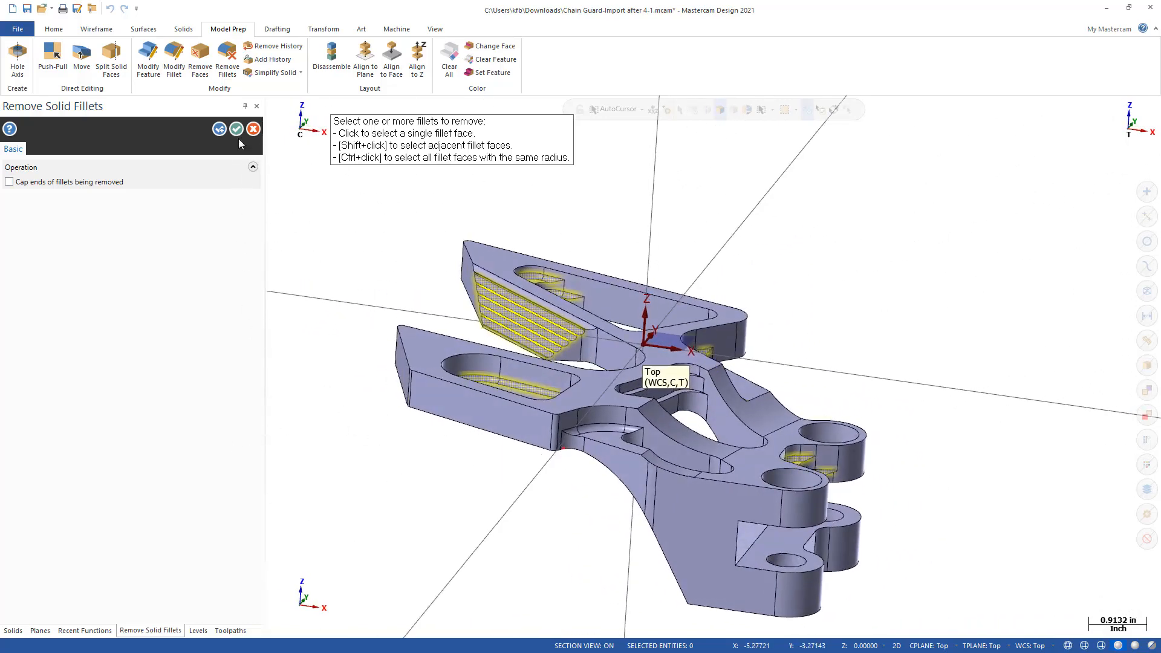
left_click(219, 130)
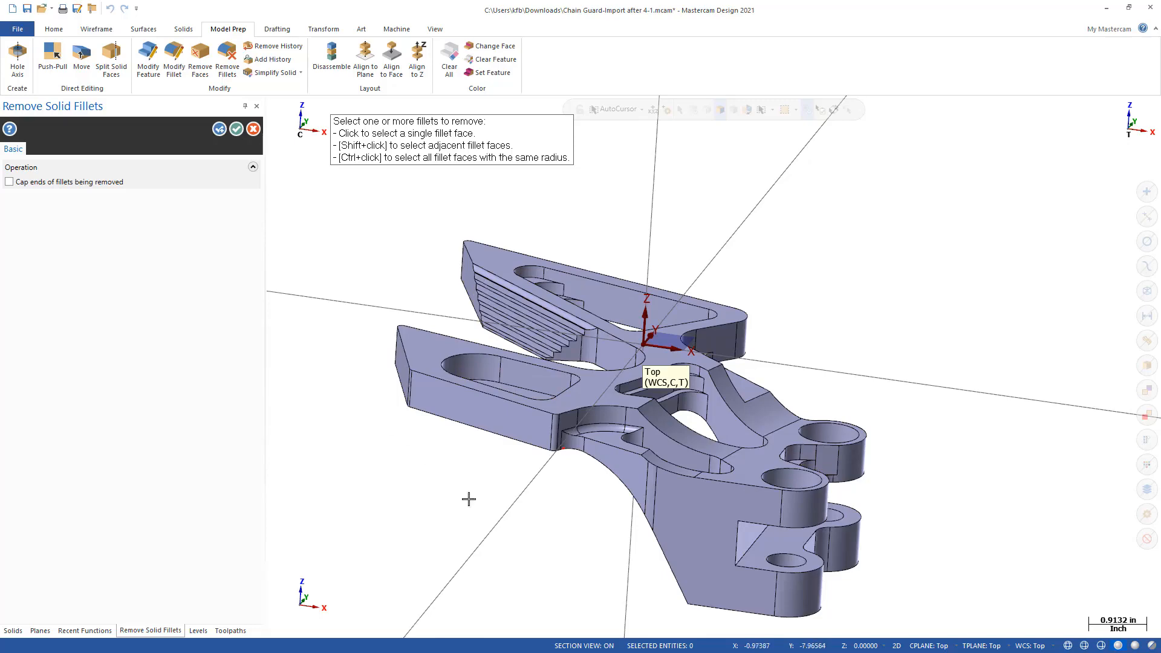
Examine the concave fillet running along the top of the serrated steps on the angled arm.
middle_click_drag(515, 484, 431, 551)
middle_click_drag(493, 488, 565, 436)
scroll(623, 242, "up", 5)
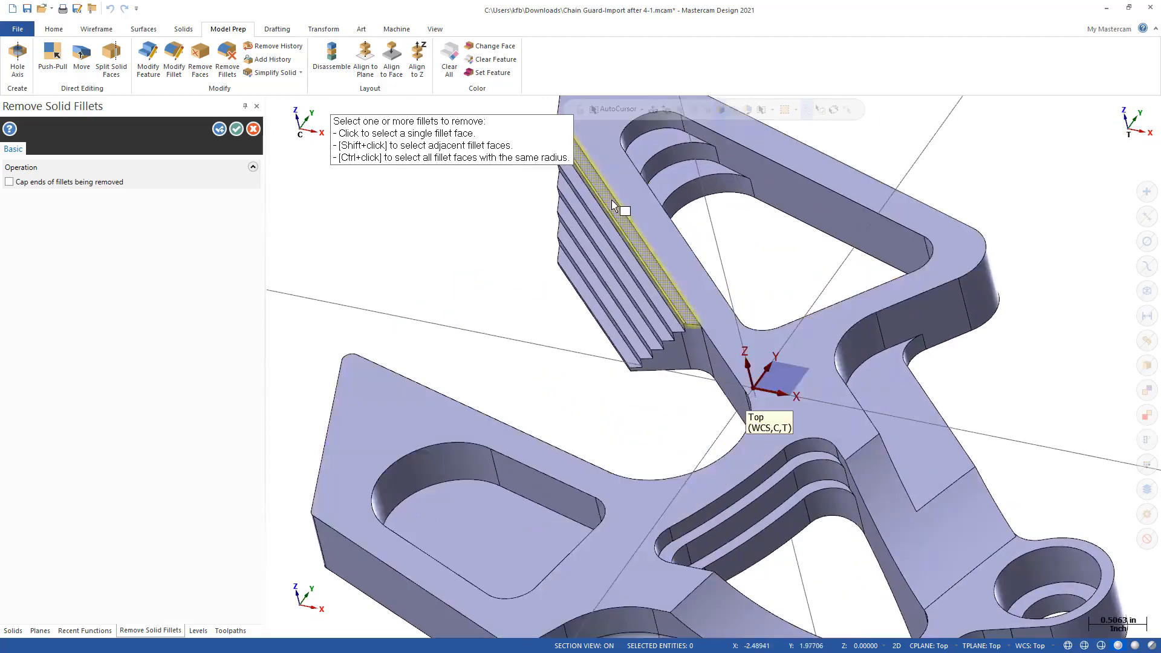
scroll(705, 407, "up", 3)
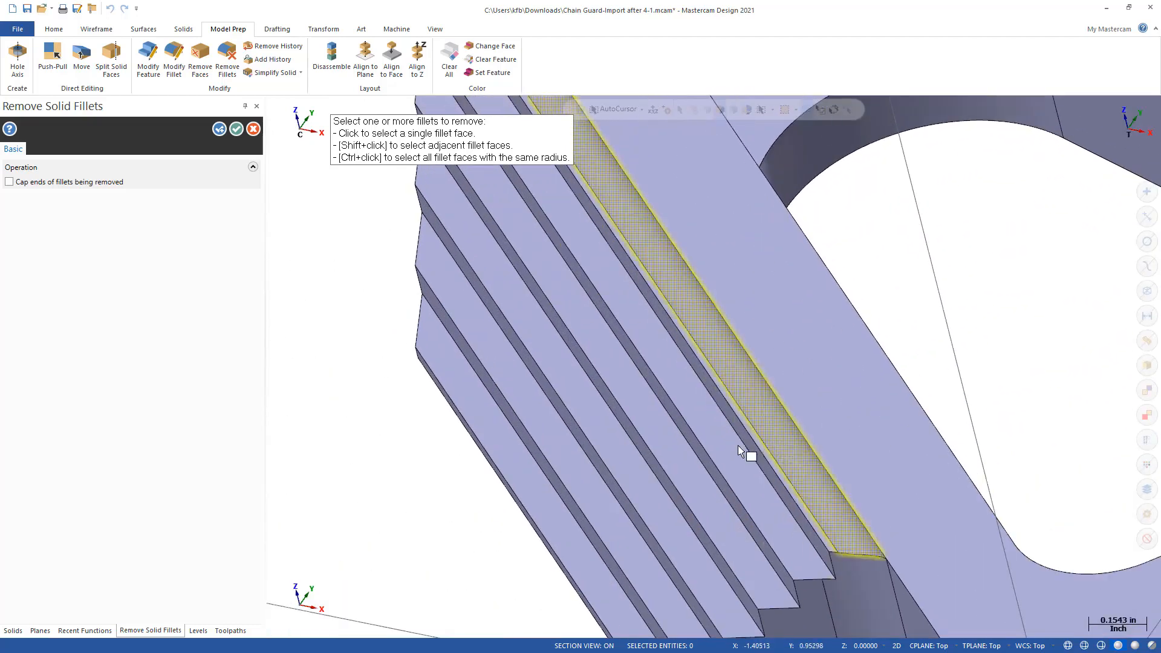
scroll(667, 507, "up", 2)
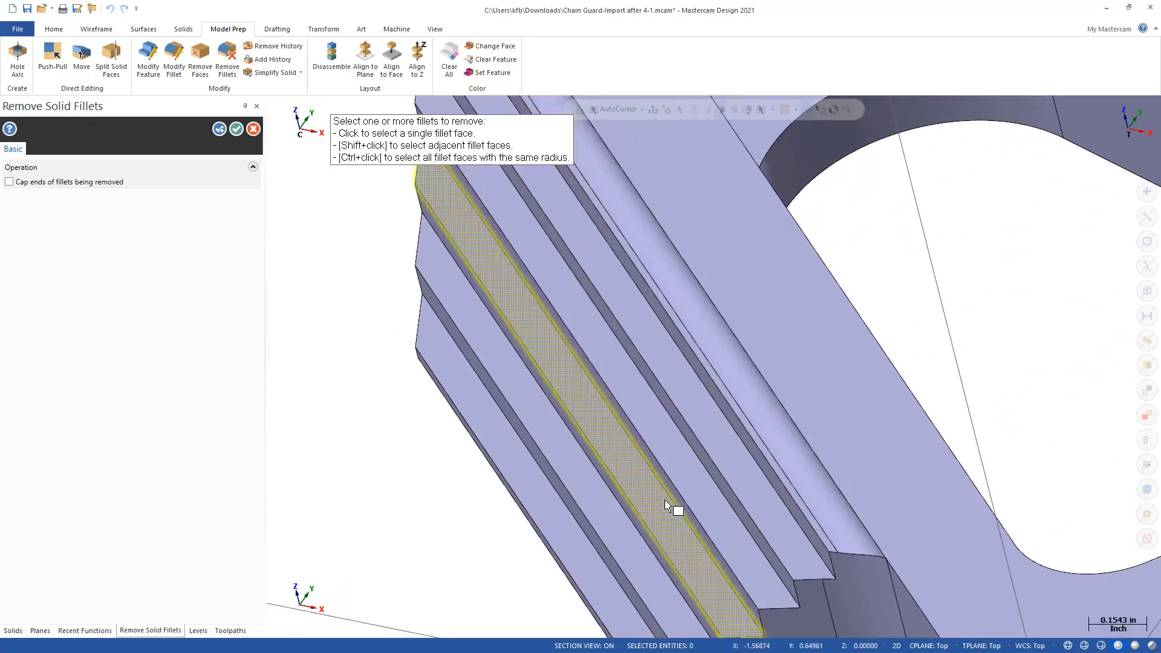
left_click(789, 444)
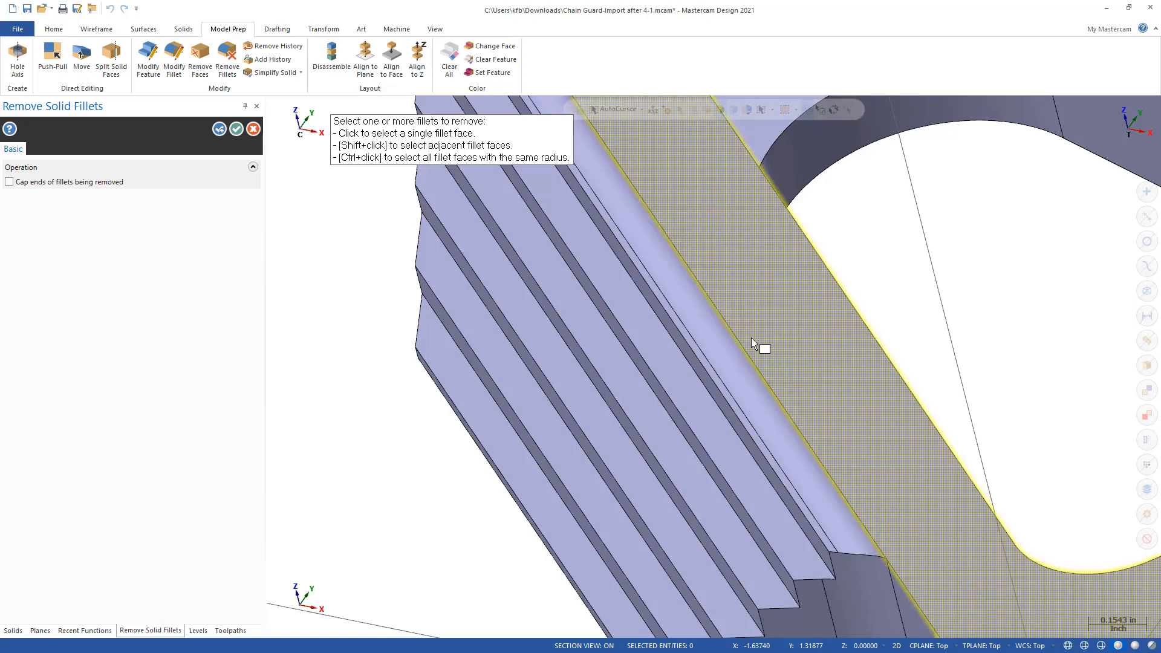
scroll(751, 337, "down", 8)
scroll(751, 338, "down", 3)
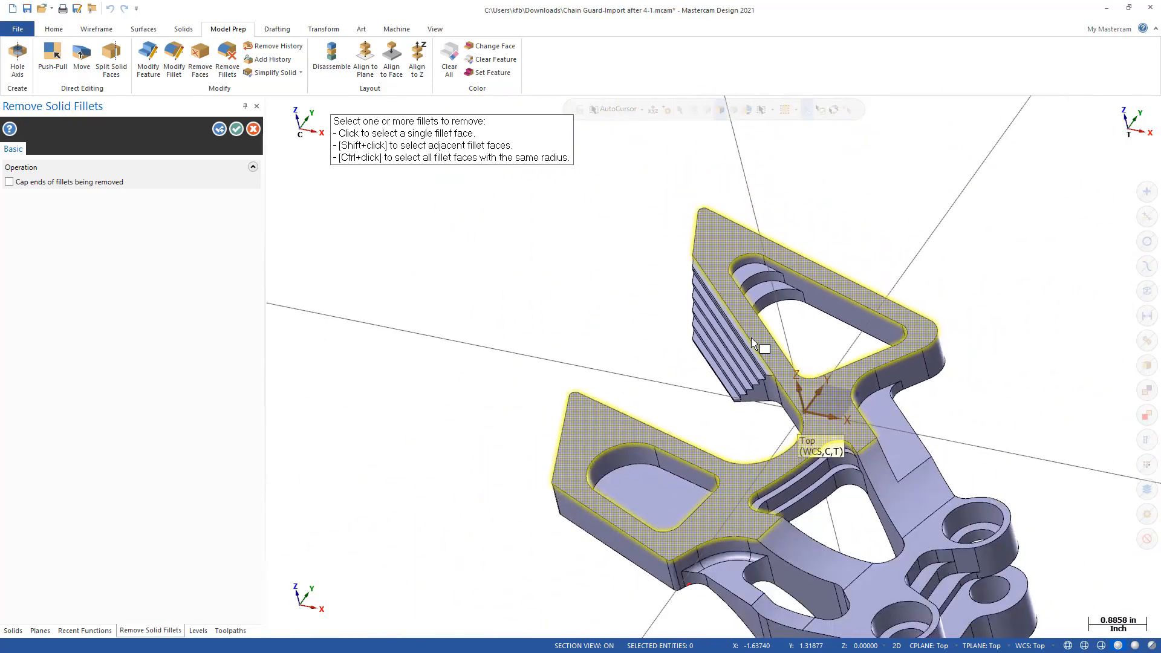
Remove the connected fillet faces along the curved ledge beside the closed pocket's arm, and finish removing fillets.
scroll(737, 552, "up", 2)
scroll(737, 552, "up", 2)
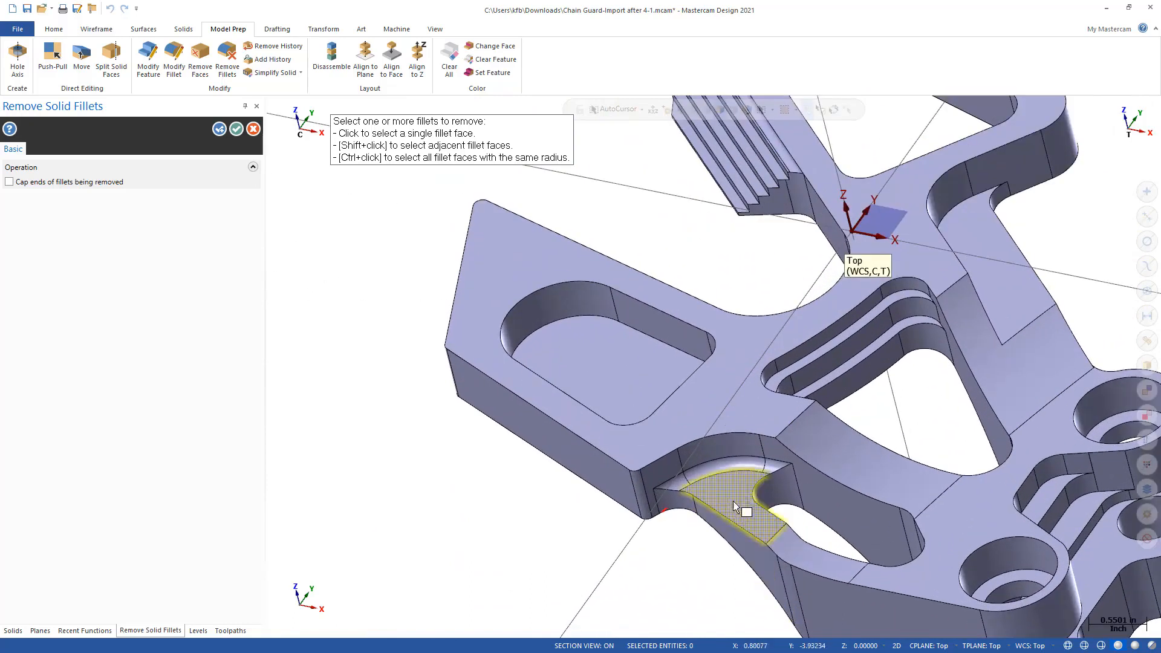
key("shift")
left_click(732, 464)
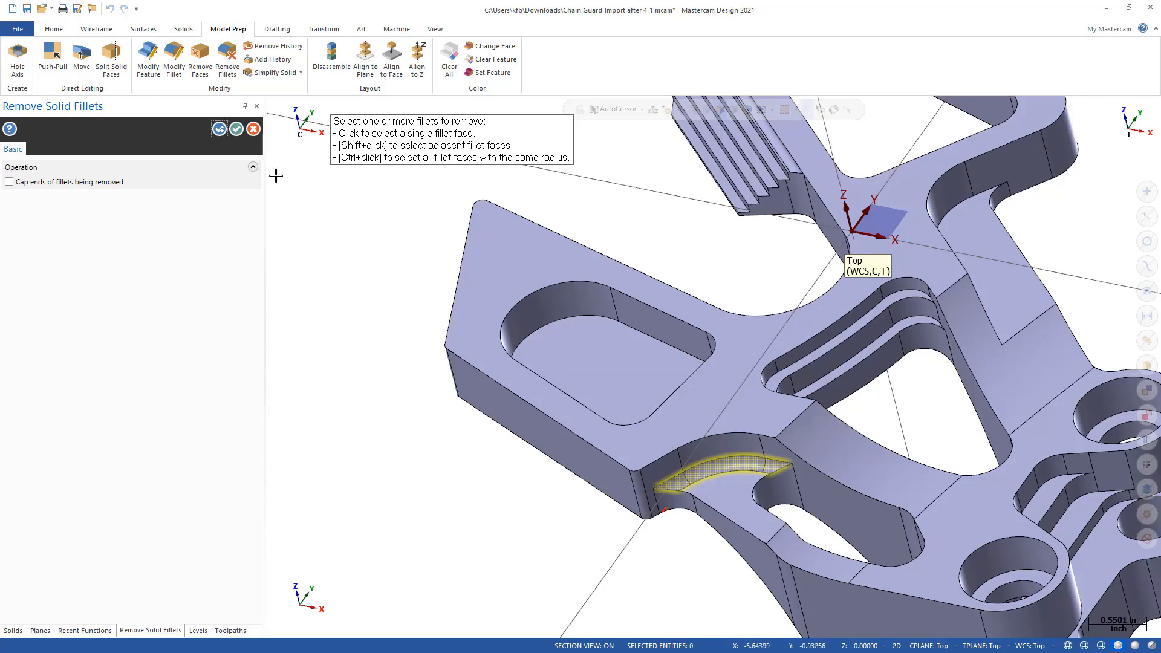
left_click(219, 129)
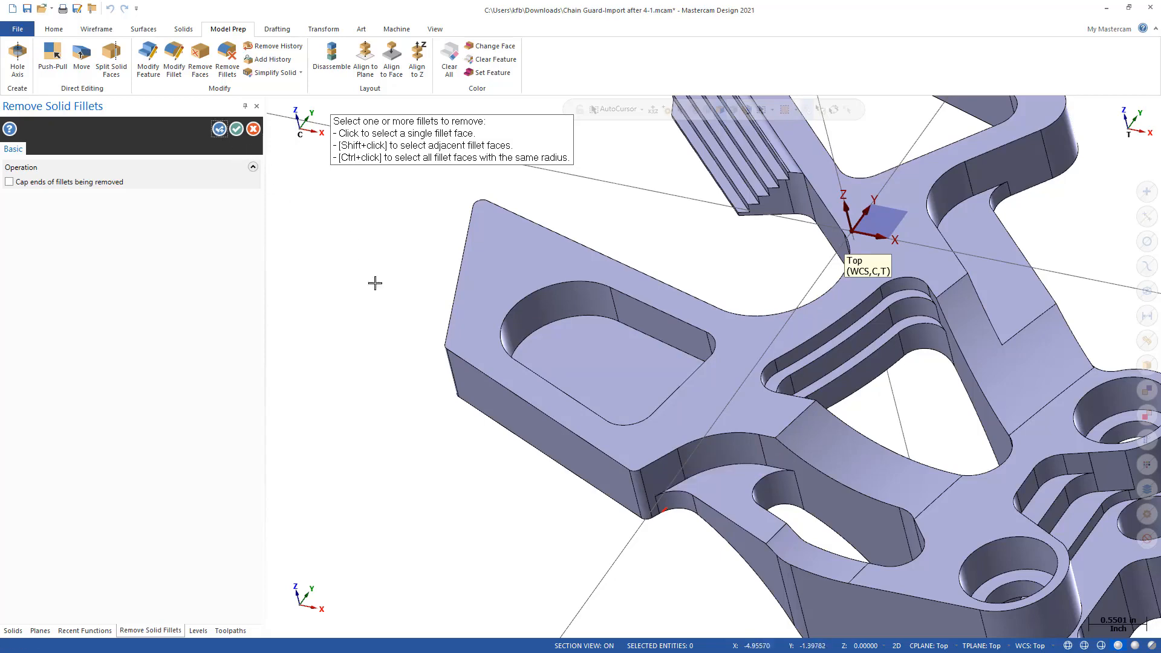
middle_click_drag(615, 520, 648, 489)
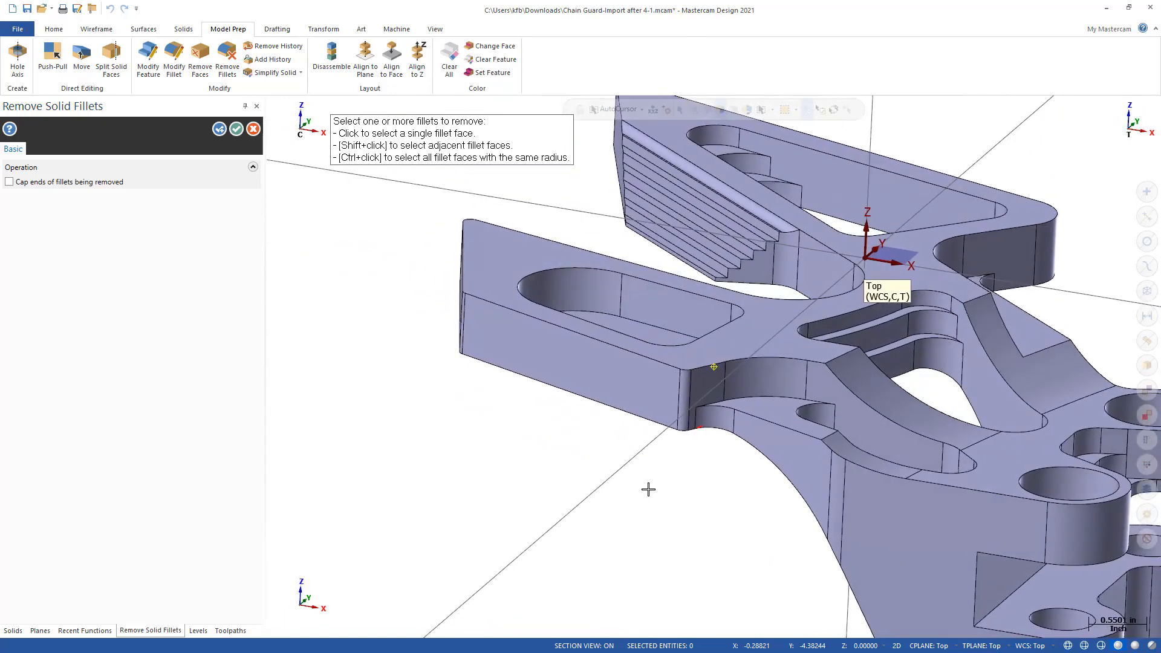
scroll(648, 490, "down", 5)
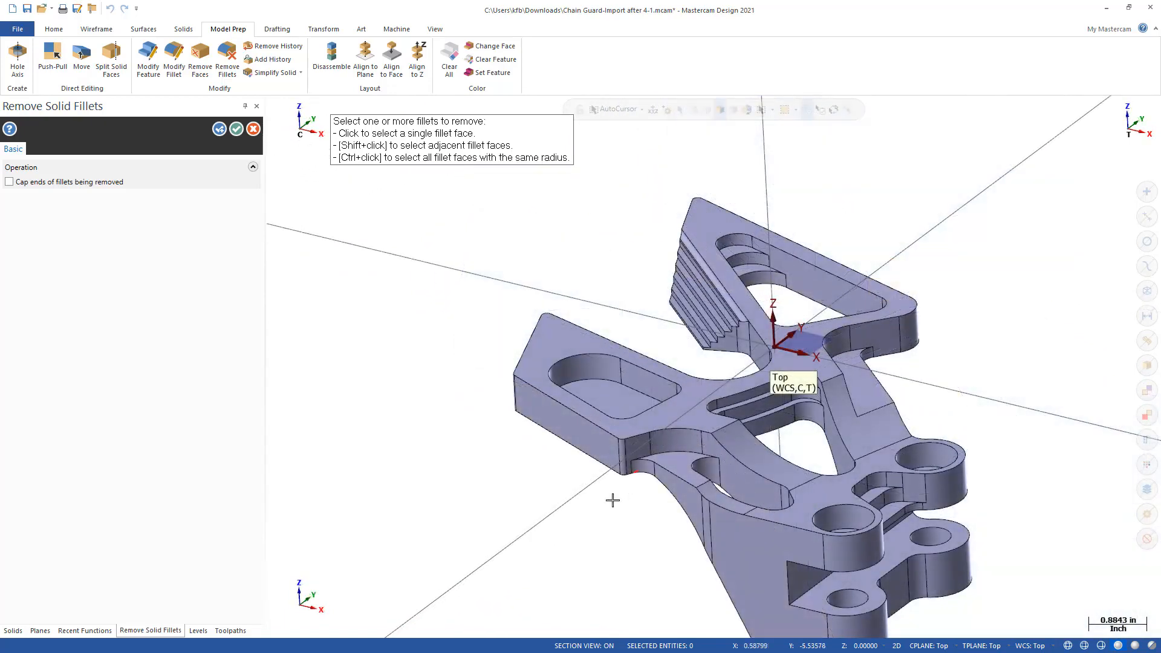
left_click(254, 129)
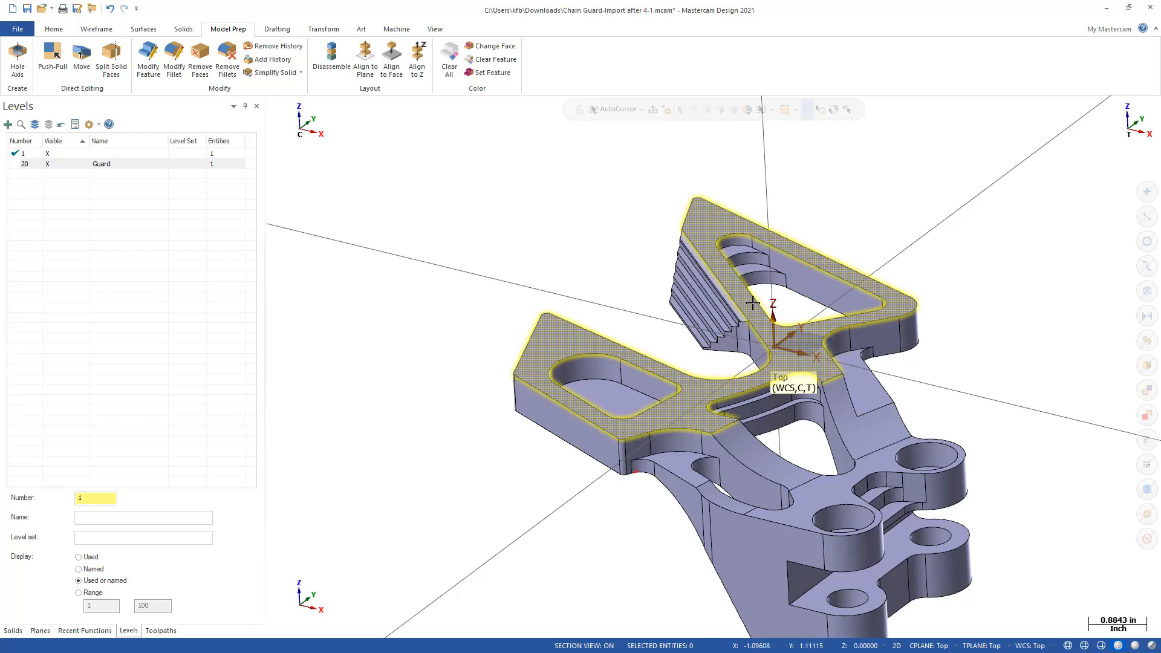
Set the construction depth from the upper corner vertex at the outer end of the topmost serrated step.
scroll(753, 305, "up", 5)
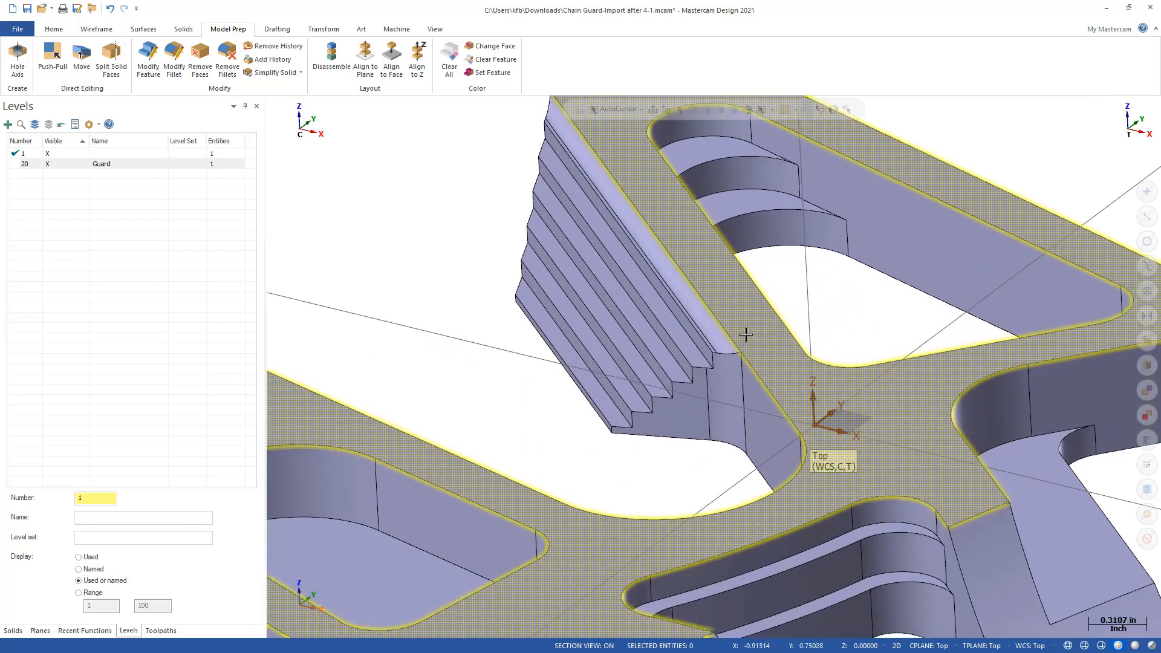
scroll(741, 336, "up", 3)
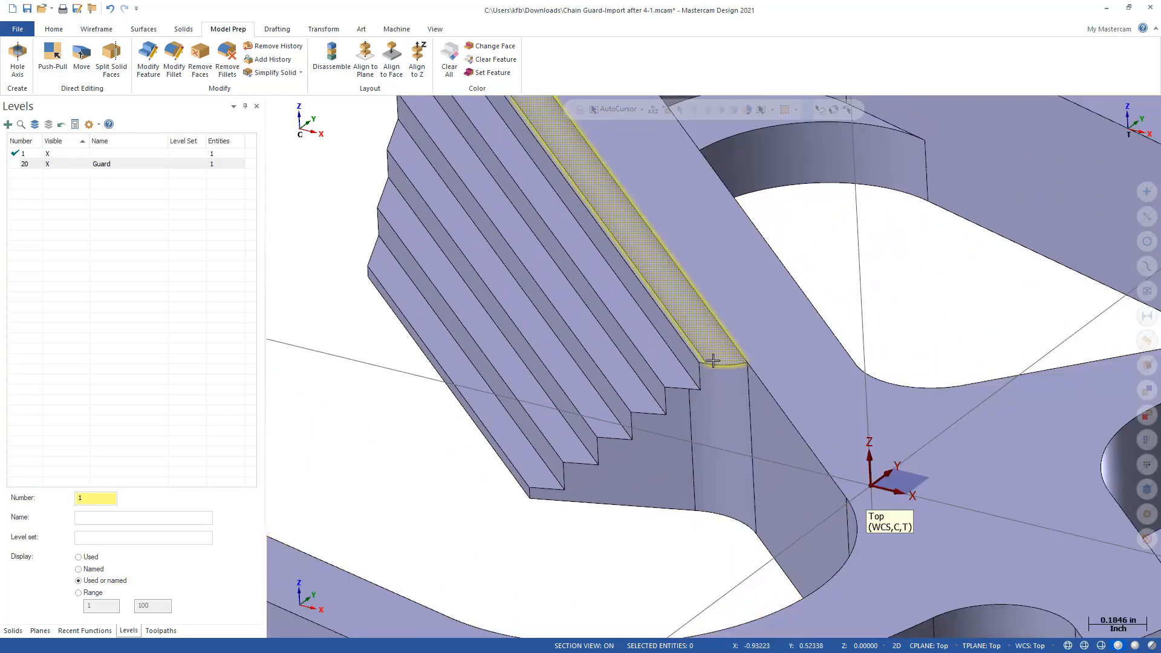
scroll(721, 362, "down", 5)
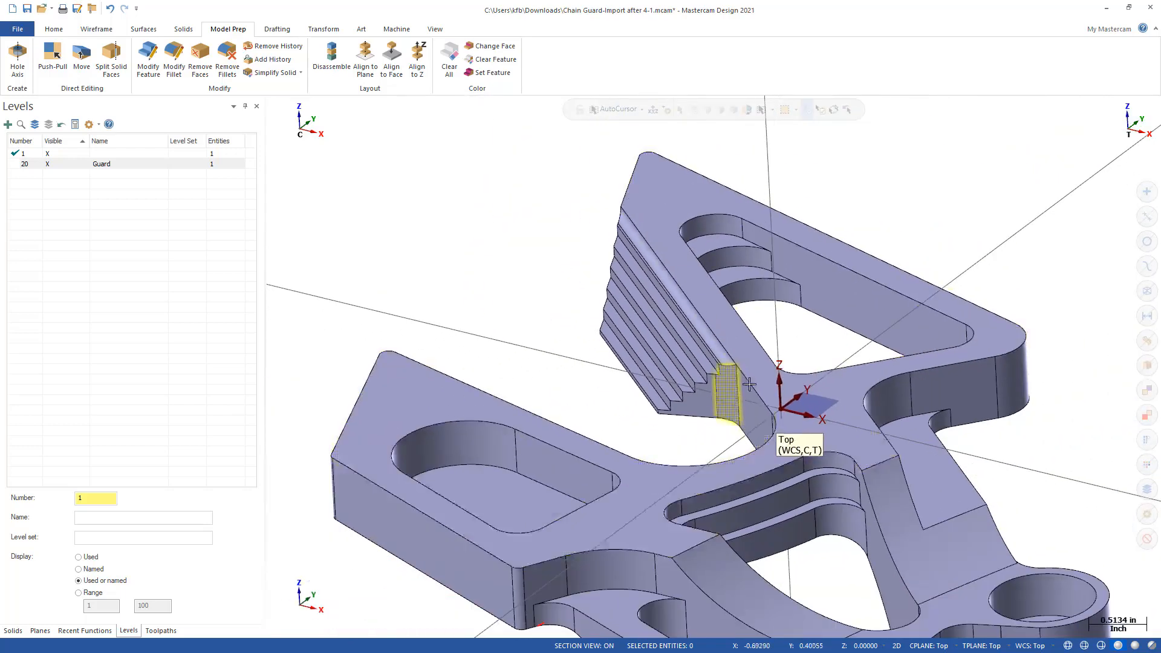
right_click(530, 297)
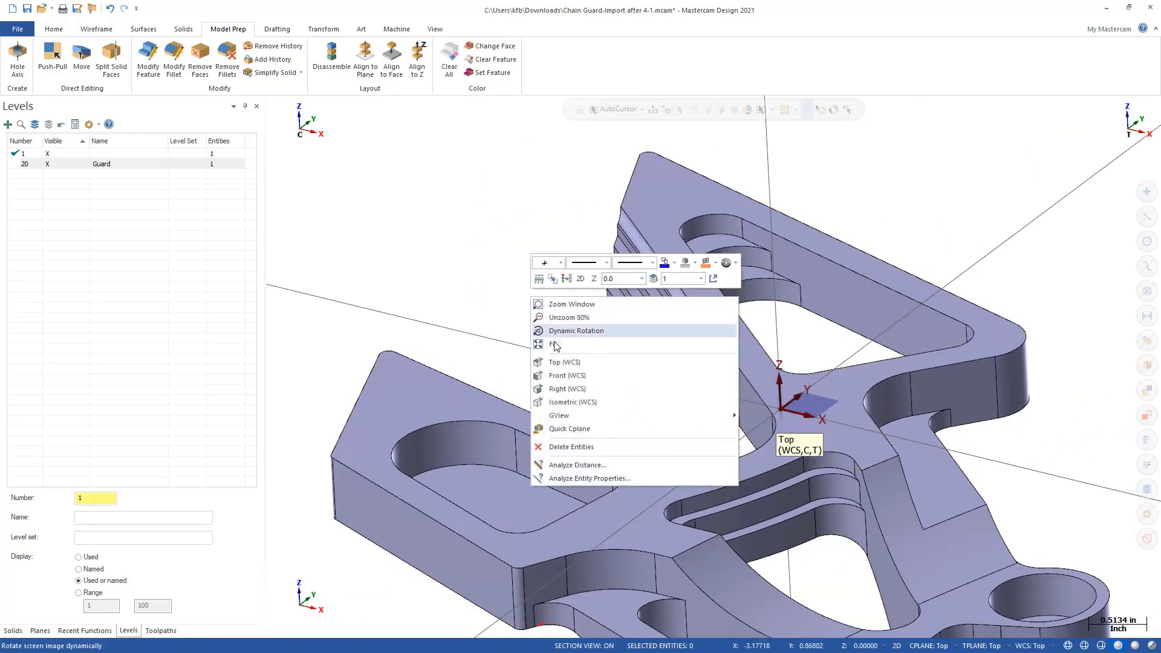
left_click(563, 363)
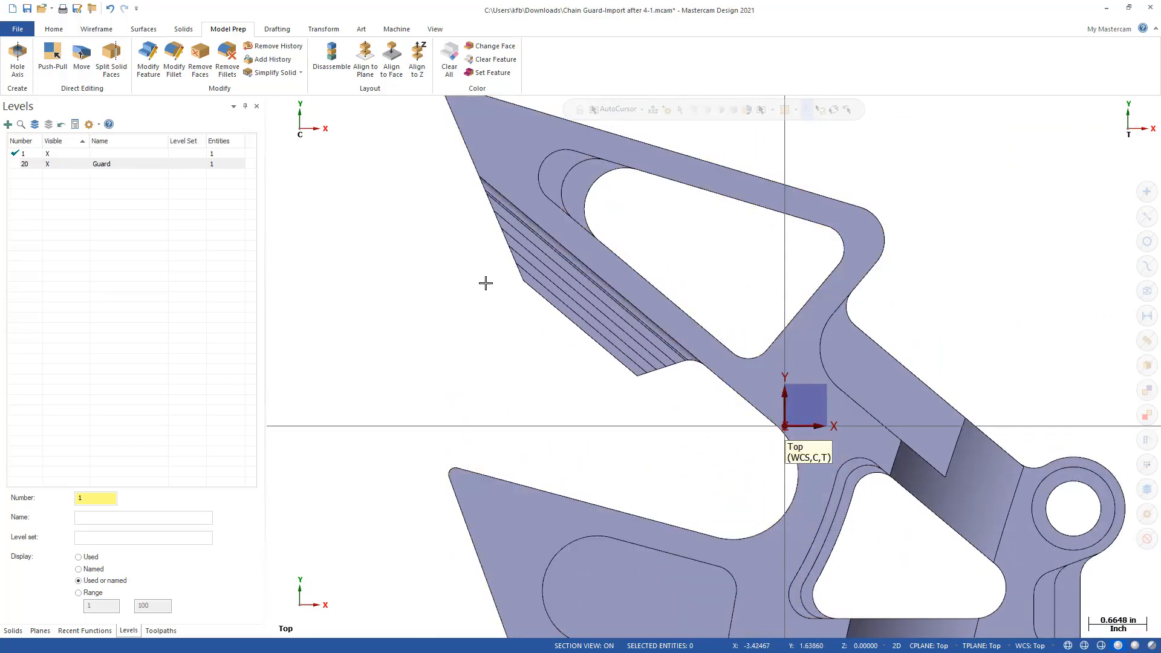
middle_click_drag(668, 457, 653, 383)
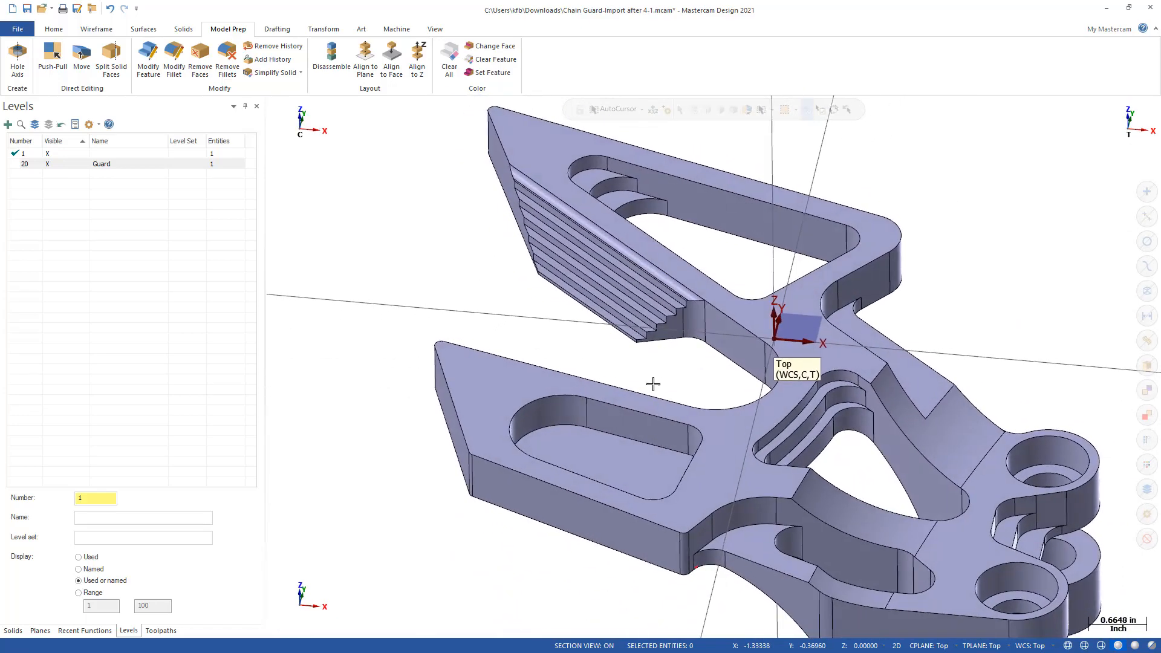
left_click(845, 646)
scroll(519, 182, "up", 5)
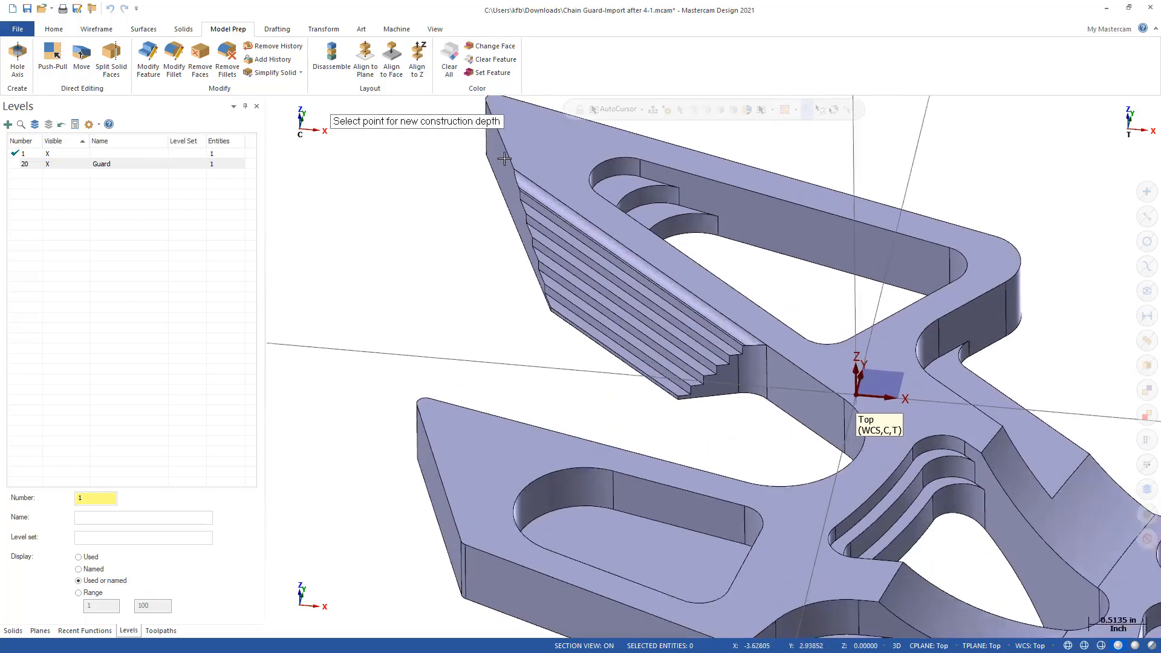
scroll(519, 181, "up", 6)
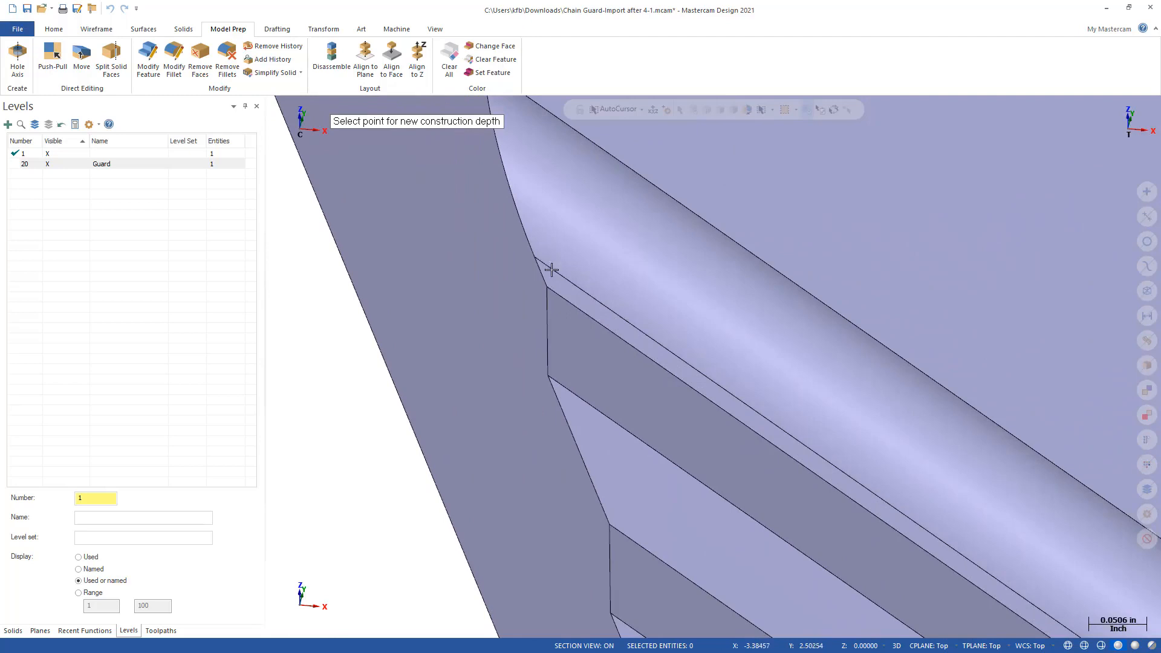
left_click(548, 288)
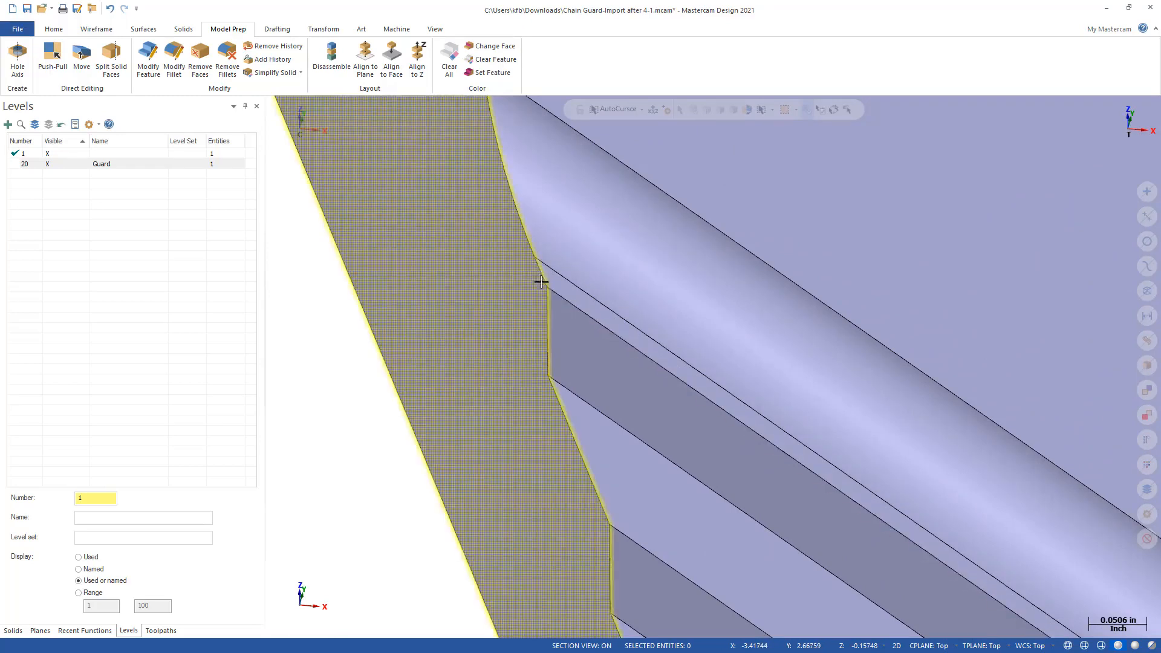
scroll(590, 333, "down", 7)
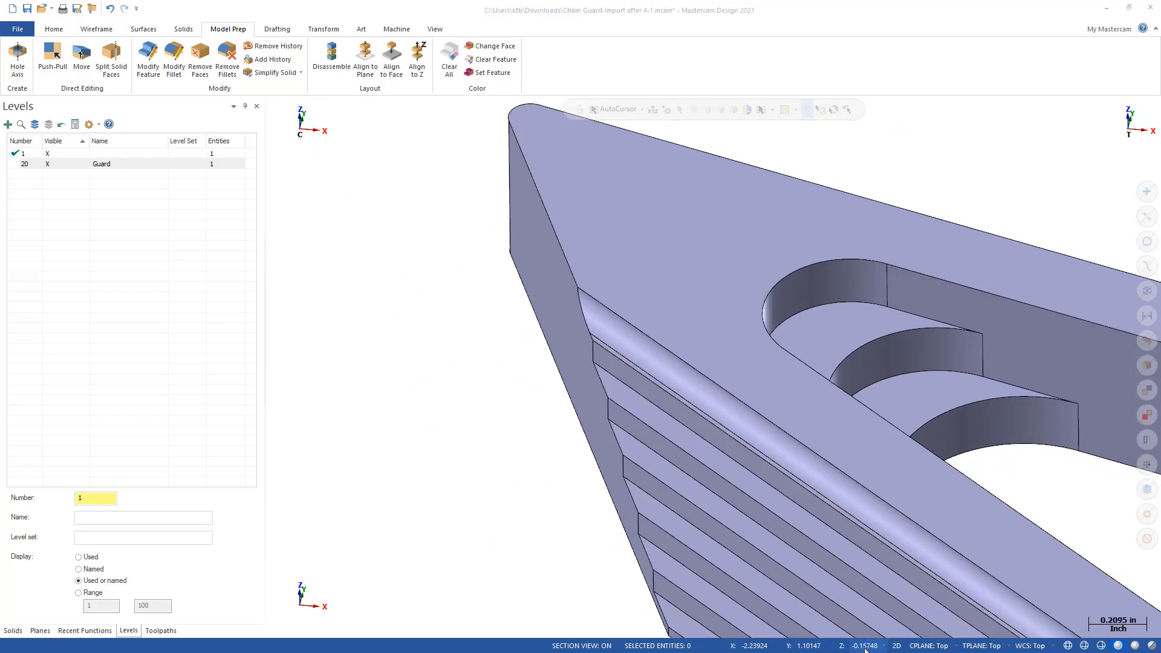
Create a Curve On One Edge along the topmost serrated step's upper edge, using a heavier line width.
left_click(96, 29)
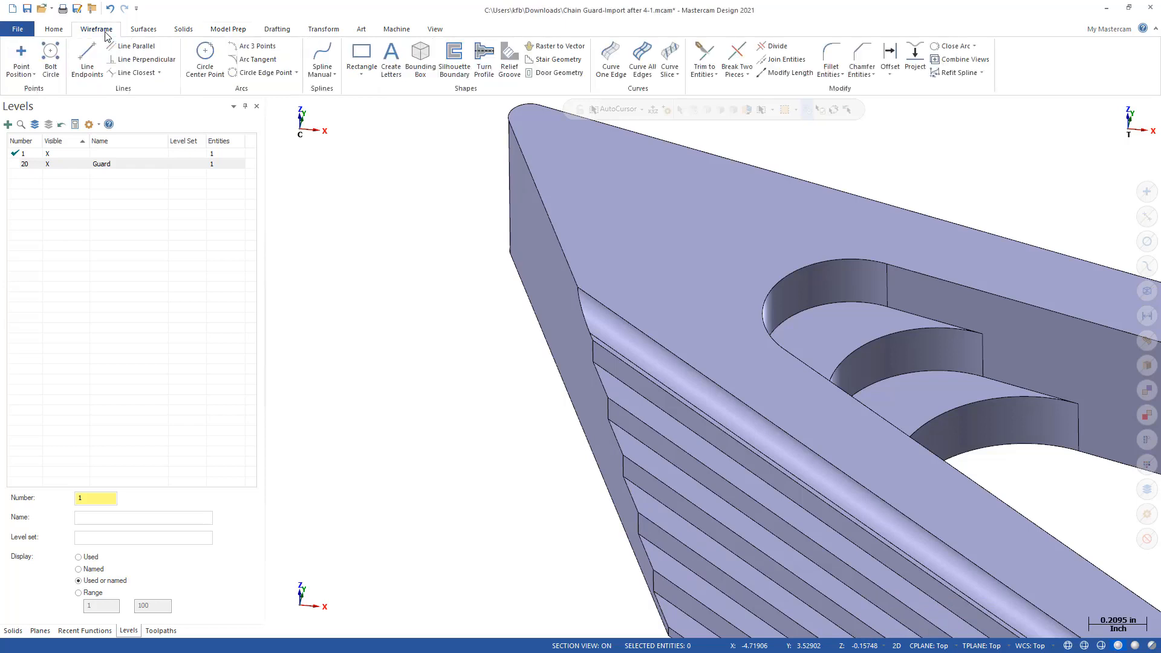
left_click(611, 61)
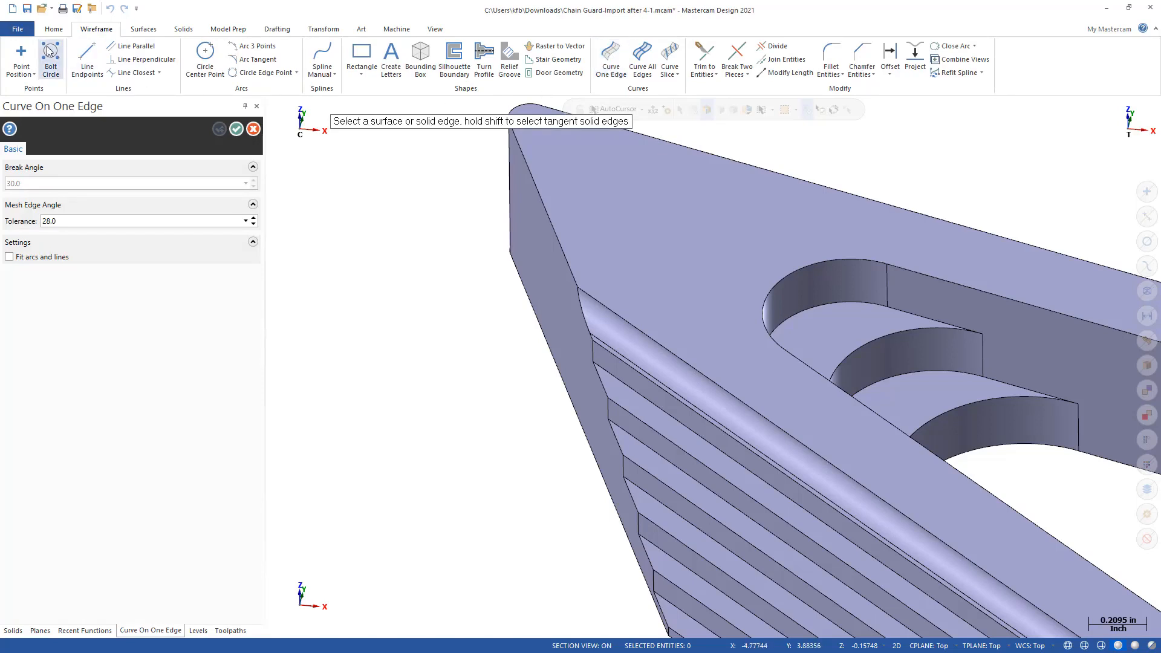
left_click(59, 32)
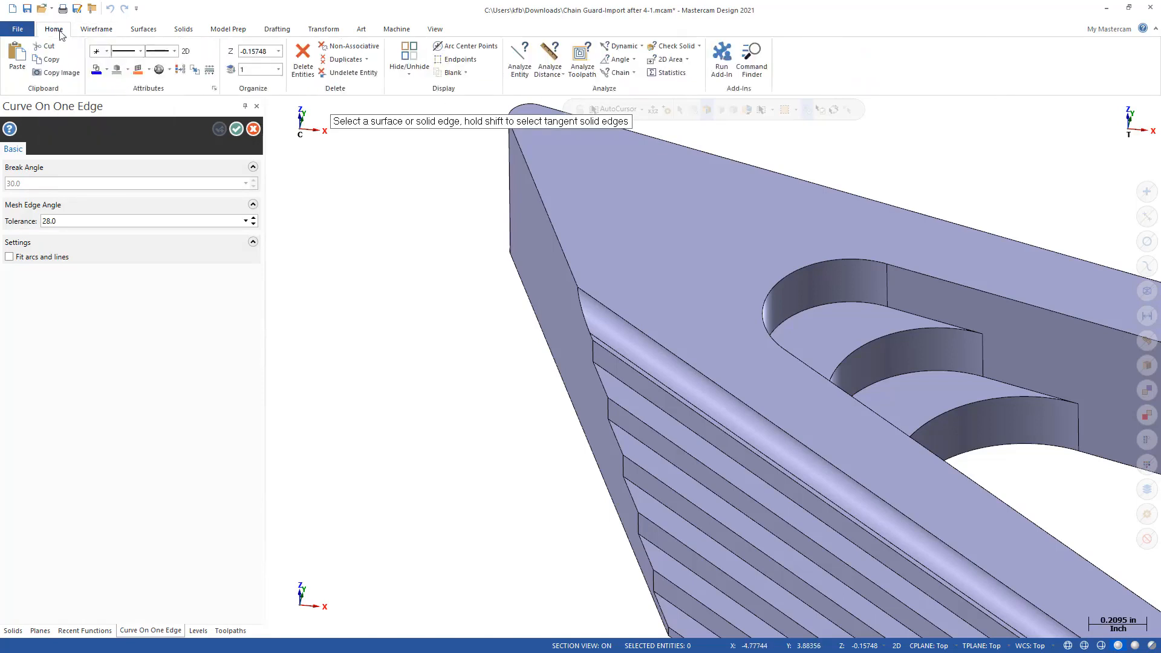
left_click(174, 51)
left_click(161, 107)
left_click(602, 348)
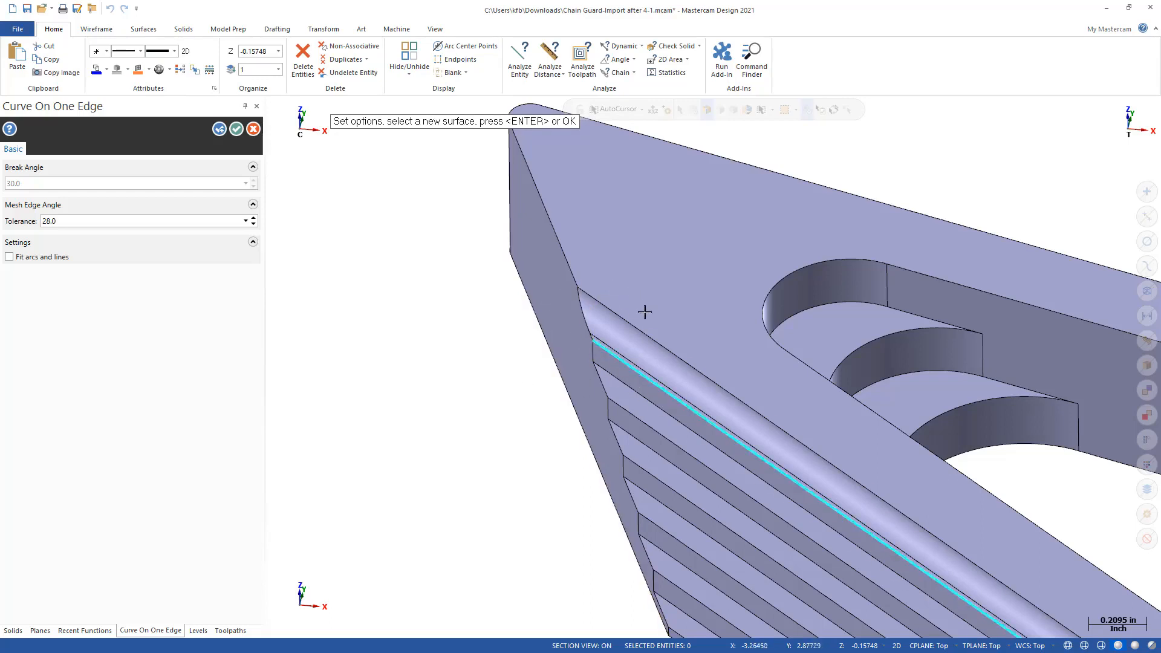
Add a second edge curve from the concave fillet's upper edge, check it in wireframe display, restore shading, and accept the curves.
left_click(648, 335)
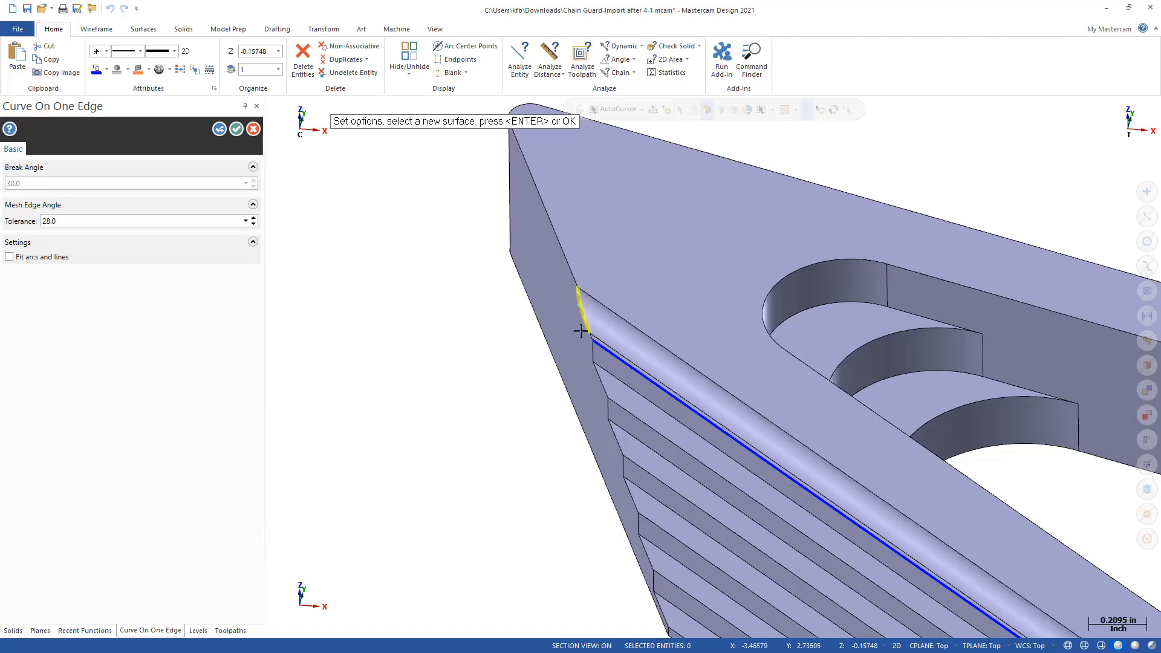
left_click(1068, 646)
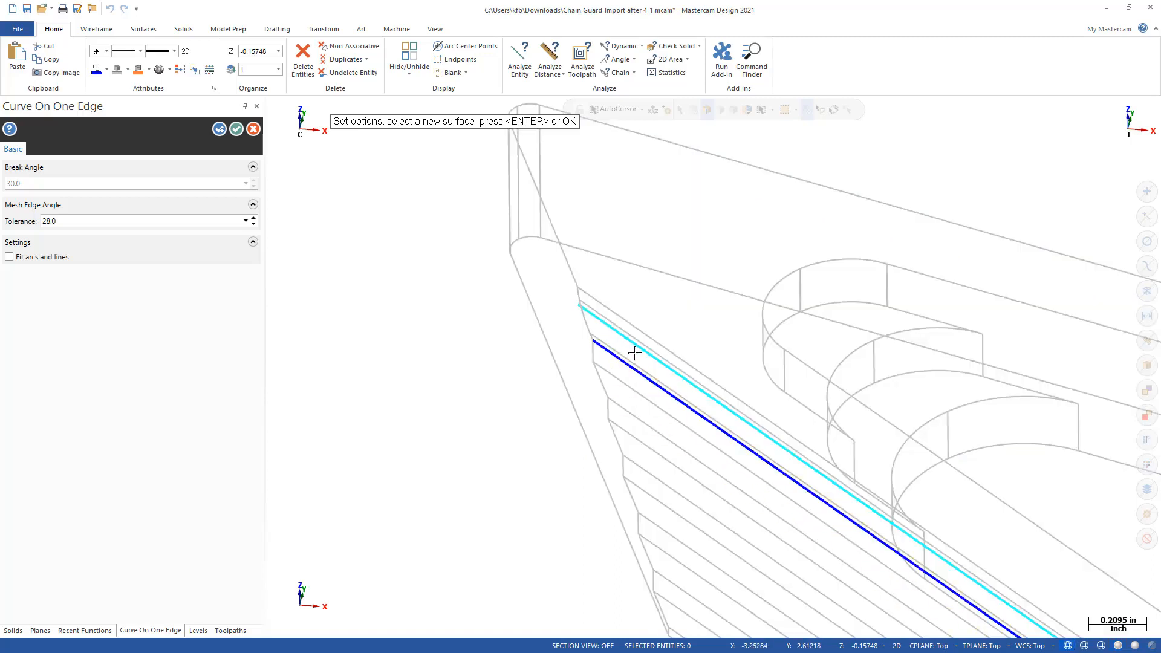
left_click(1118, 646)
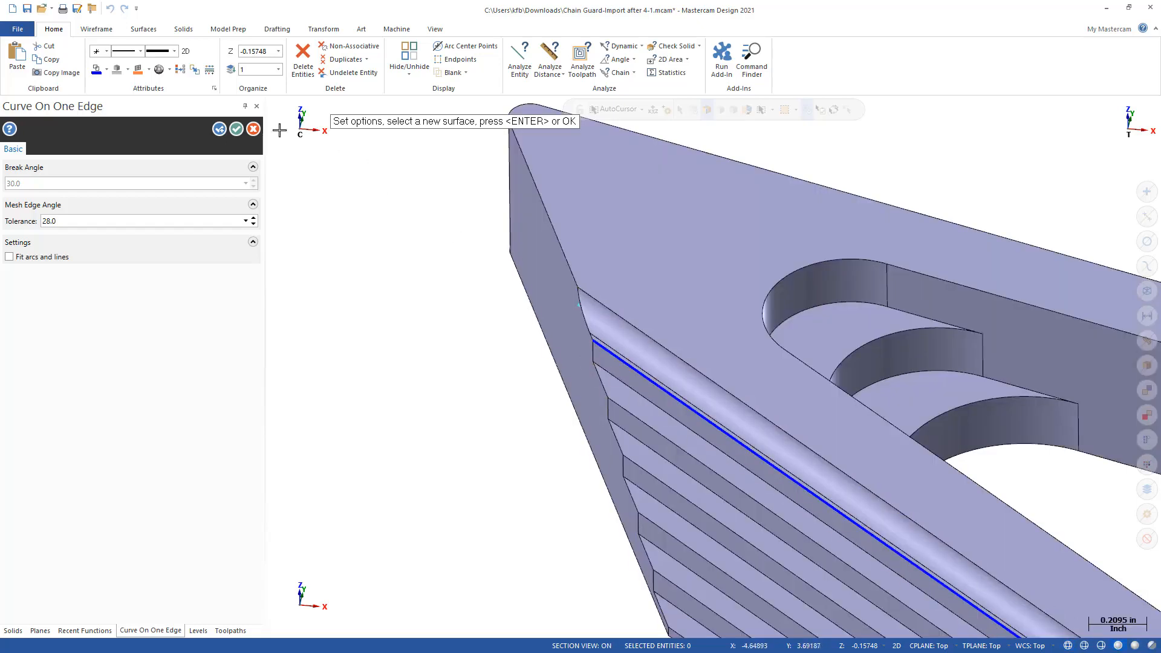
left_click(236, 129)
Draw a two-endpoint line joining the two edge curves at the outer tip end of the serrated steps.
left_click(87, 31)
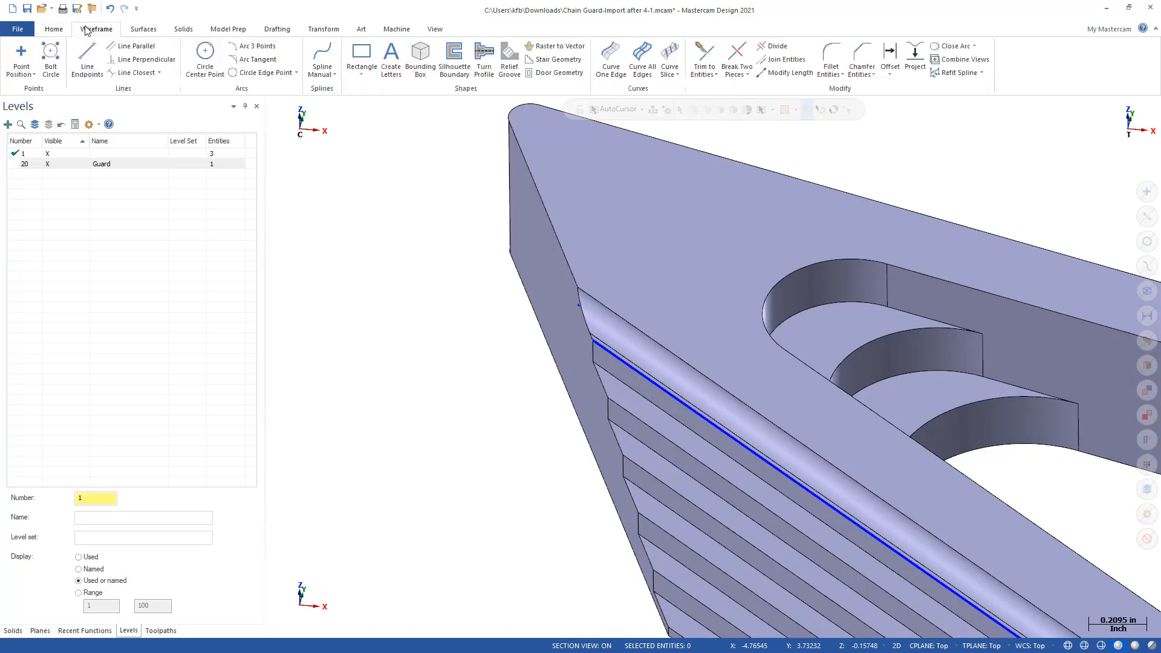
left_click(87, 59)
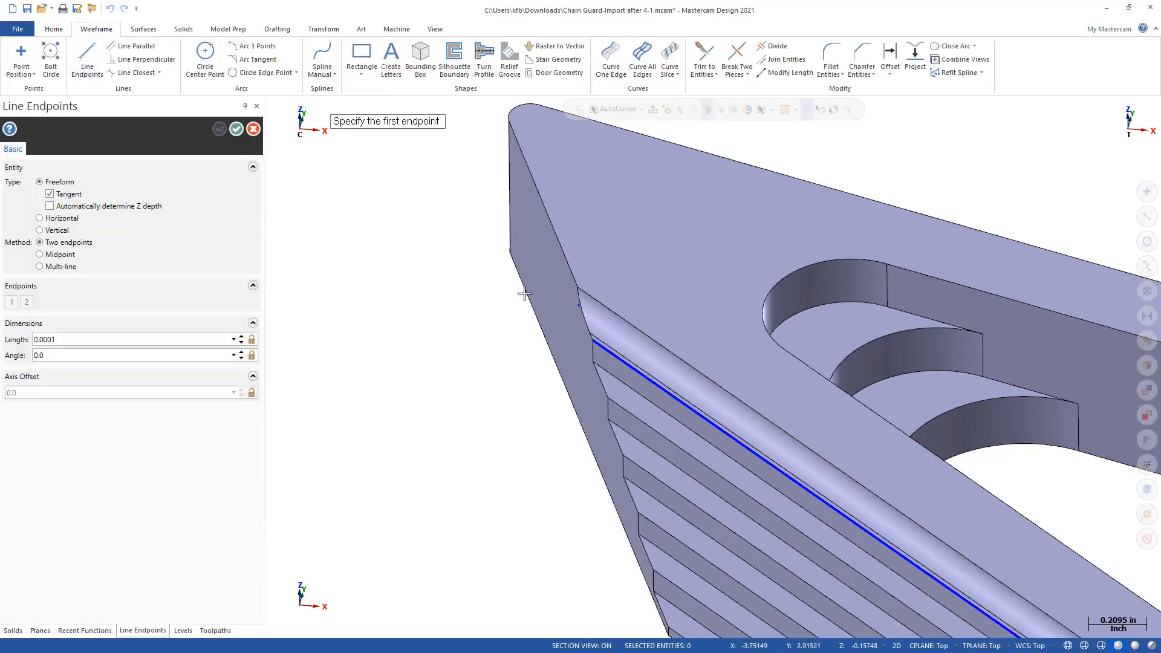
left_click(581, 310)
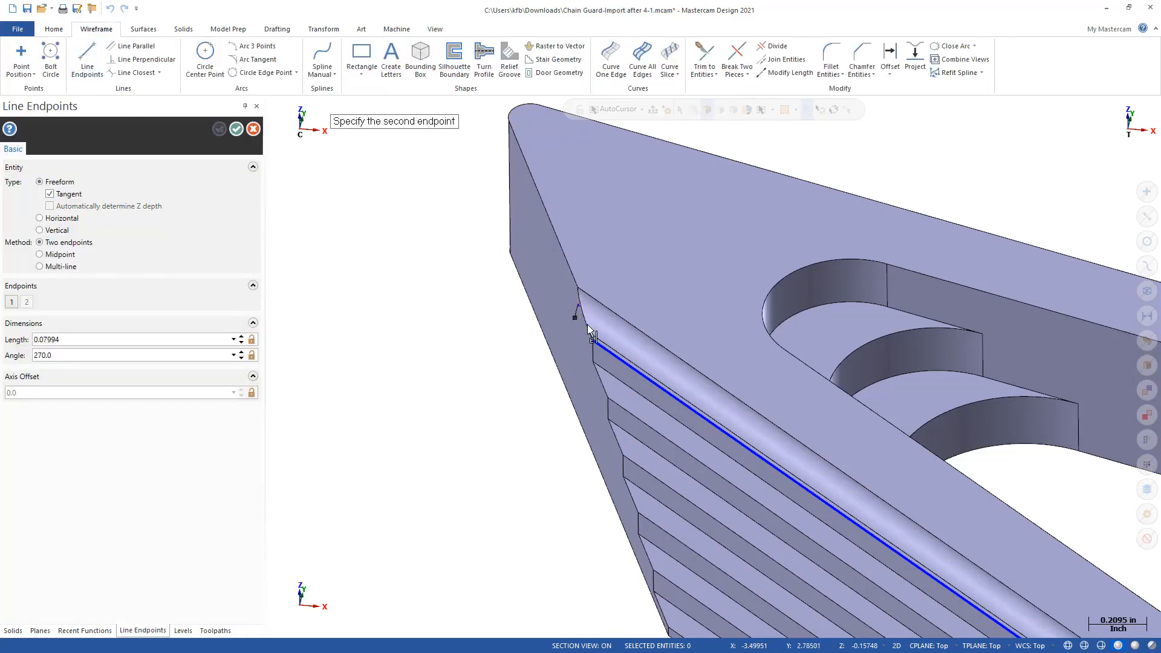
left_click(592, 338)
Draw a line joining the two edge curves at the inner end of the serrated steps to close the profile.
scroll(564, 333, "down", 5)
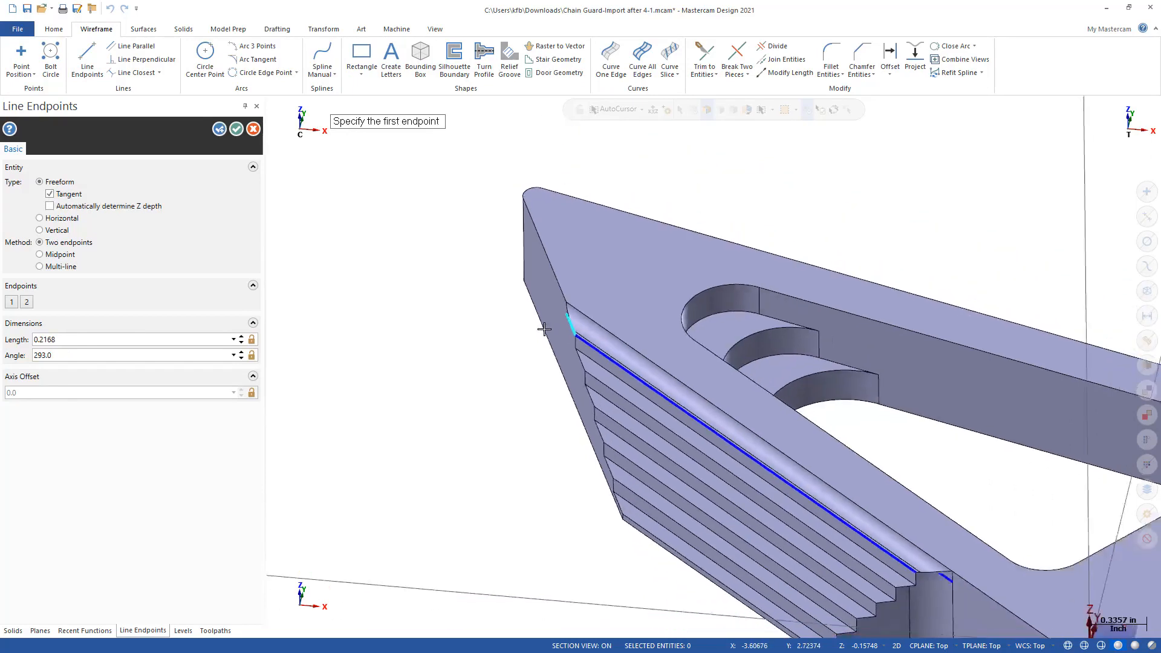
scroll(744, 493, "up", 6)
scroll(696, 399, "up", 3)
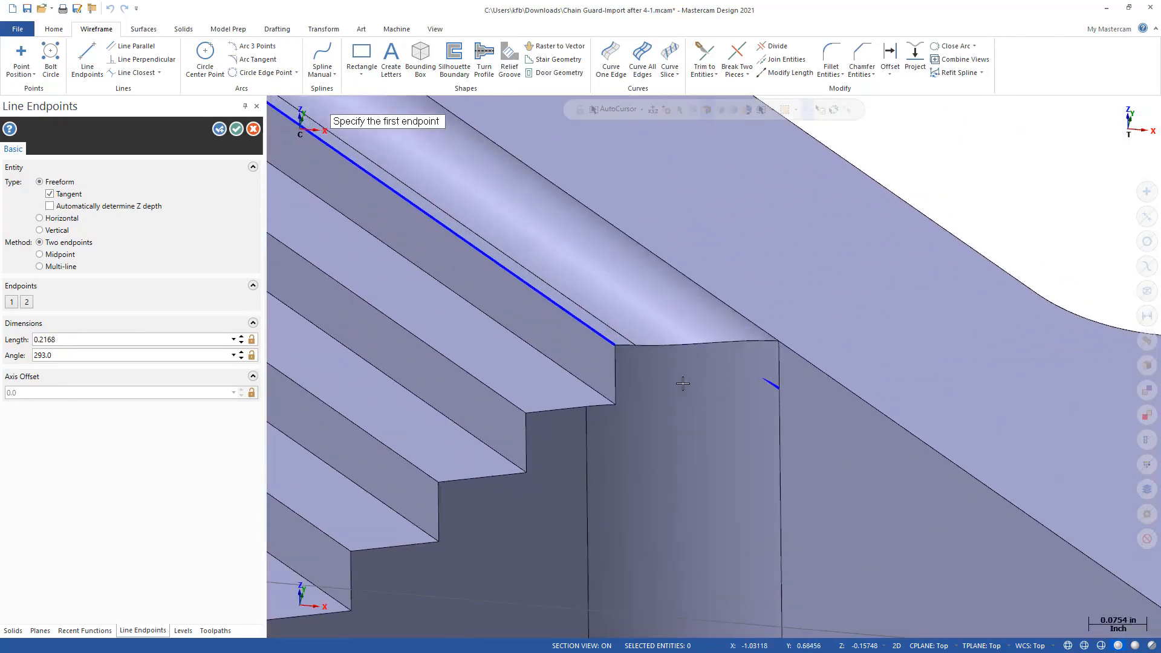
left_click(617, 346)
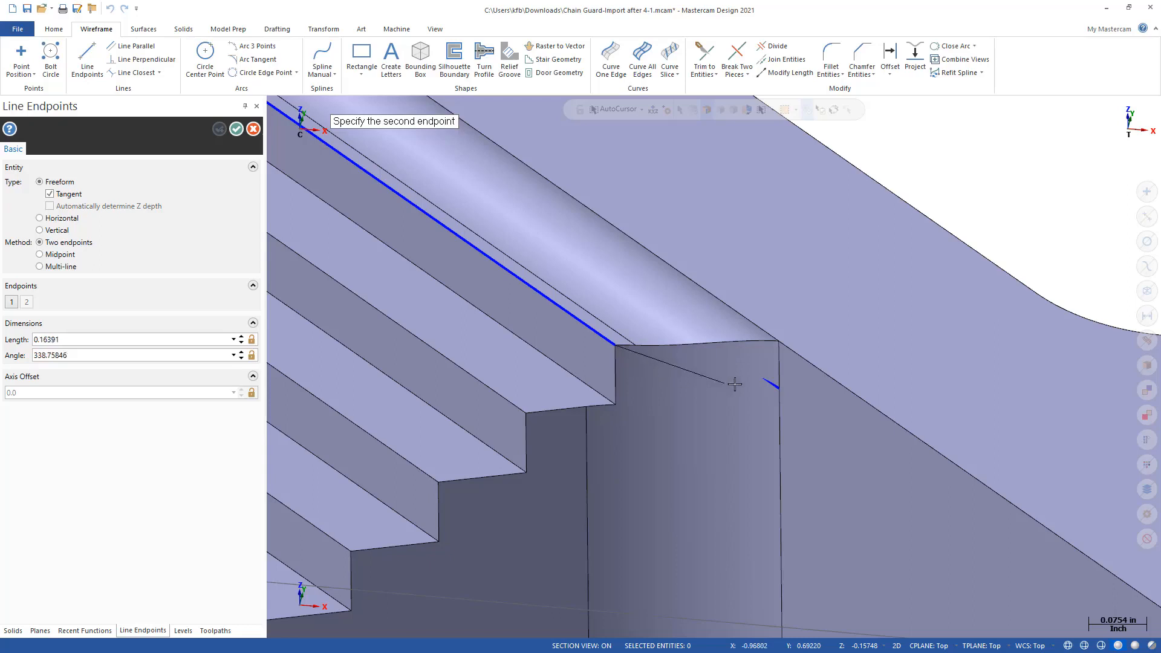
left_click(777, 387)
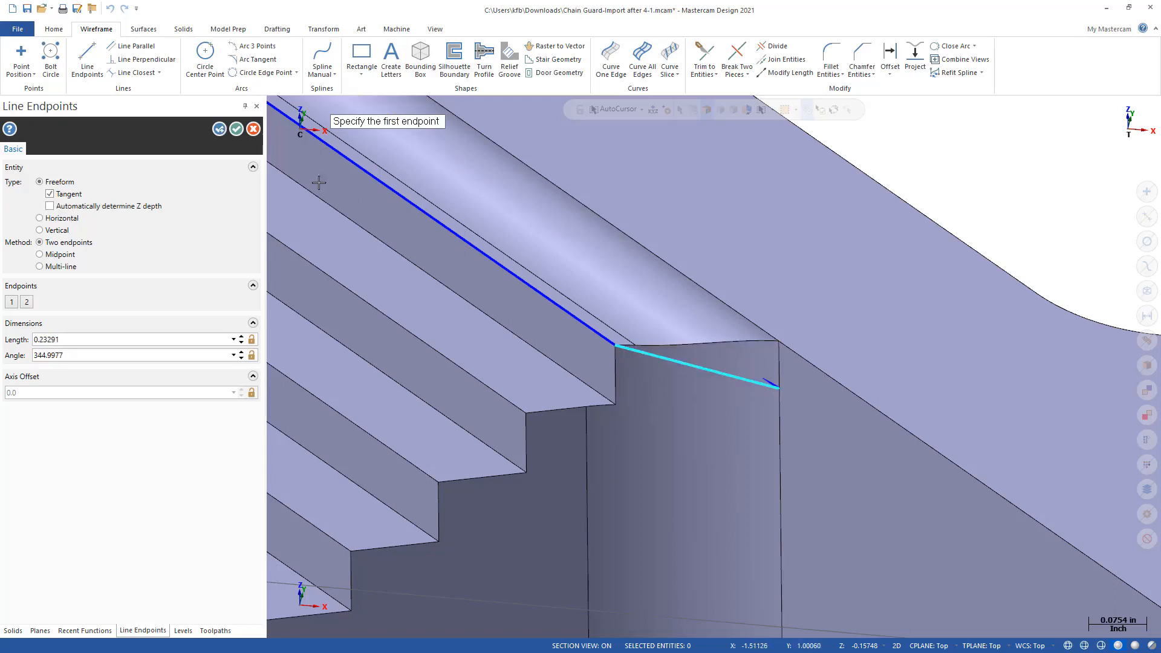
Accept the closing line and start a solid Extrude from the closed wireframe chain above the serrated steps.
left_click(236, 129)
scroll(719, 411, "down", 2)
scroll(719, 411, "down", 7)
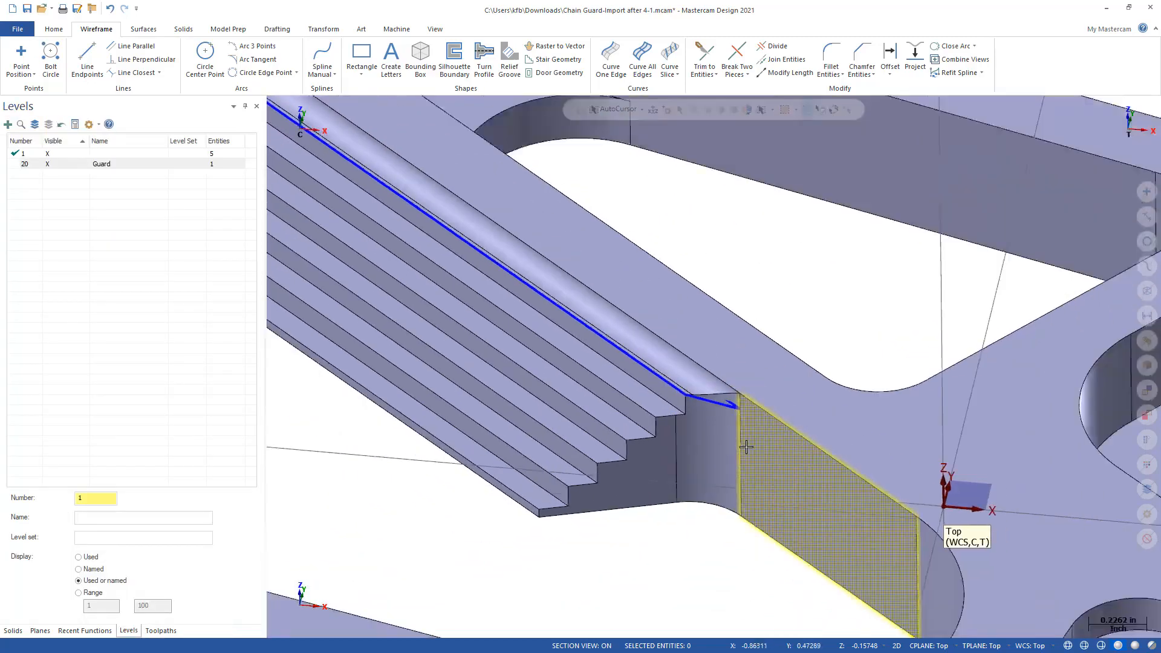
left_click(144, 30)
left_click(185, 30)
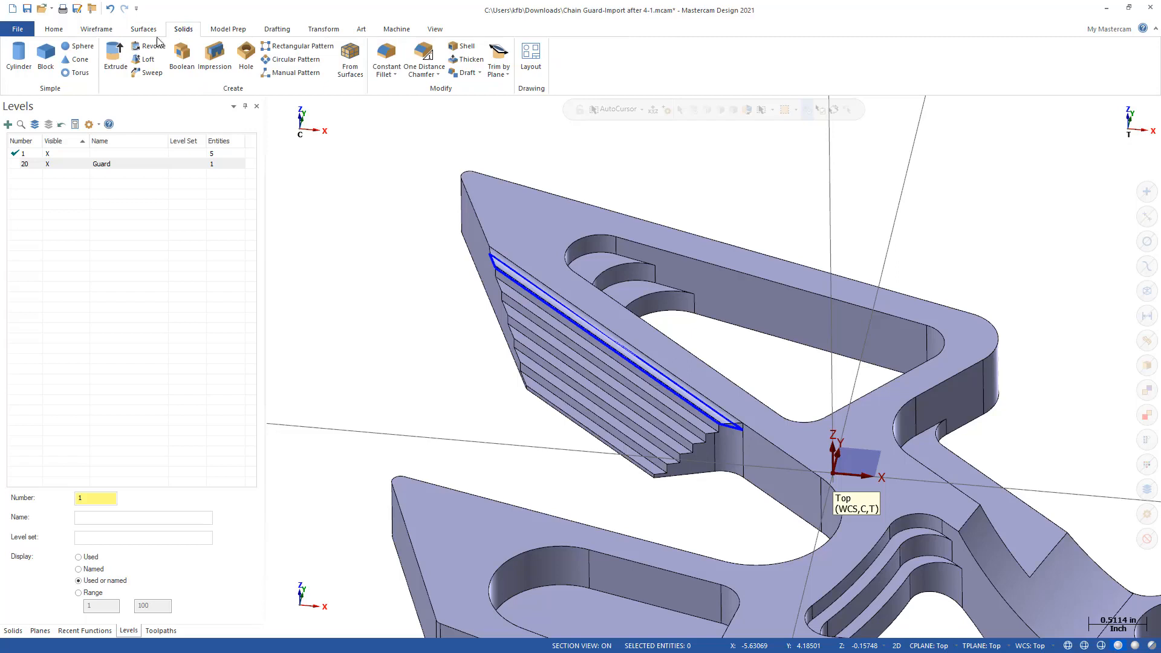
left_click(113, 59)
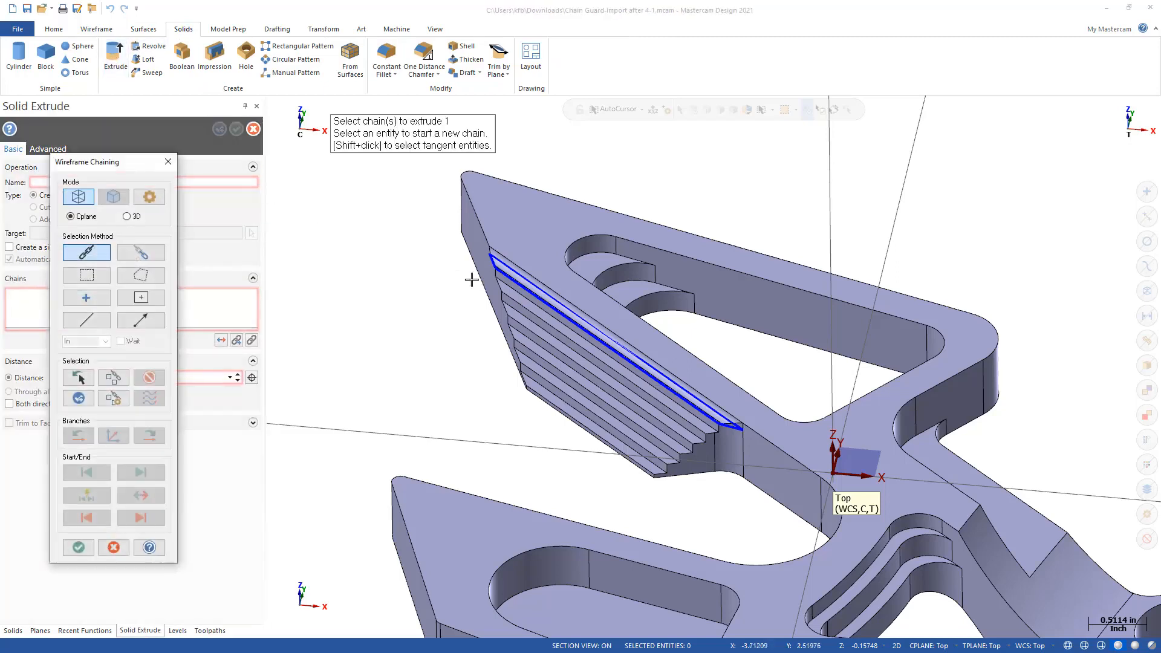
left_click(499, 273)
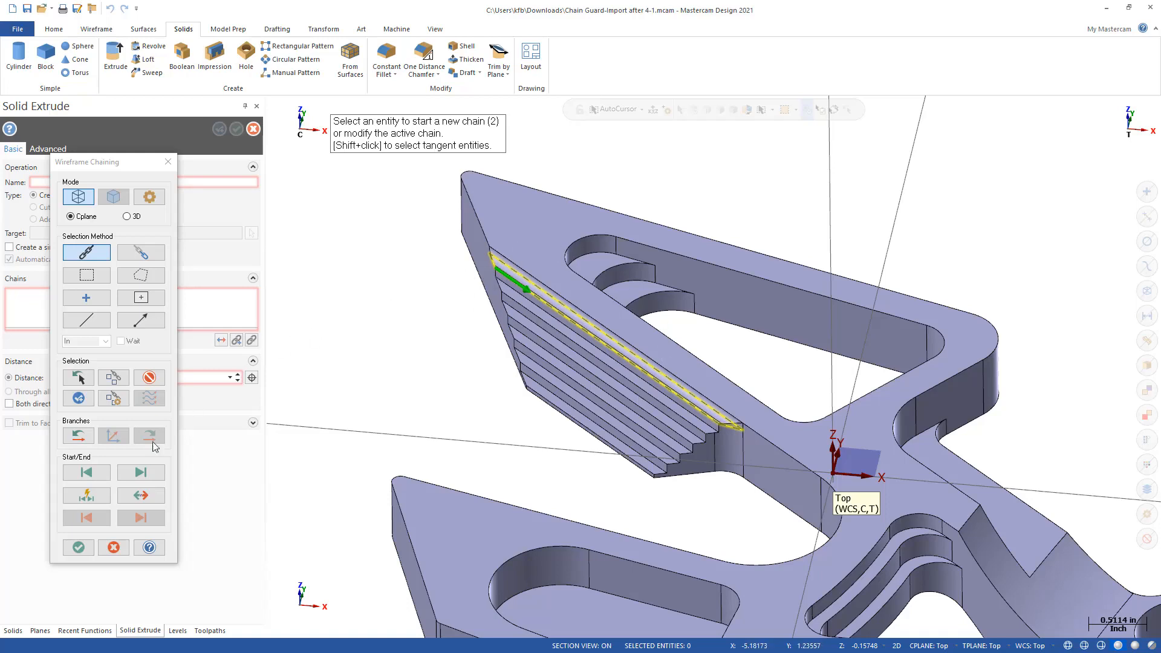
left_click(78, 548)
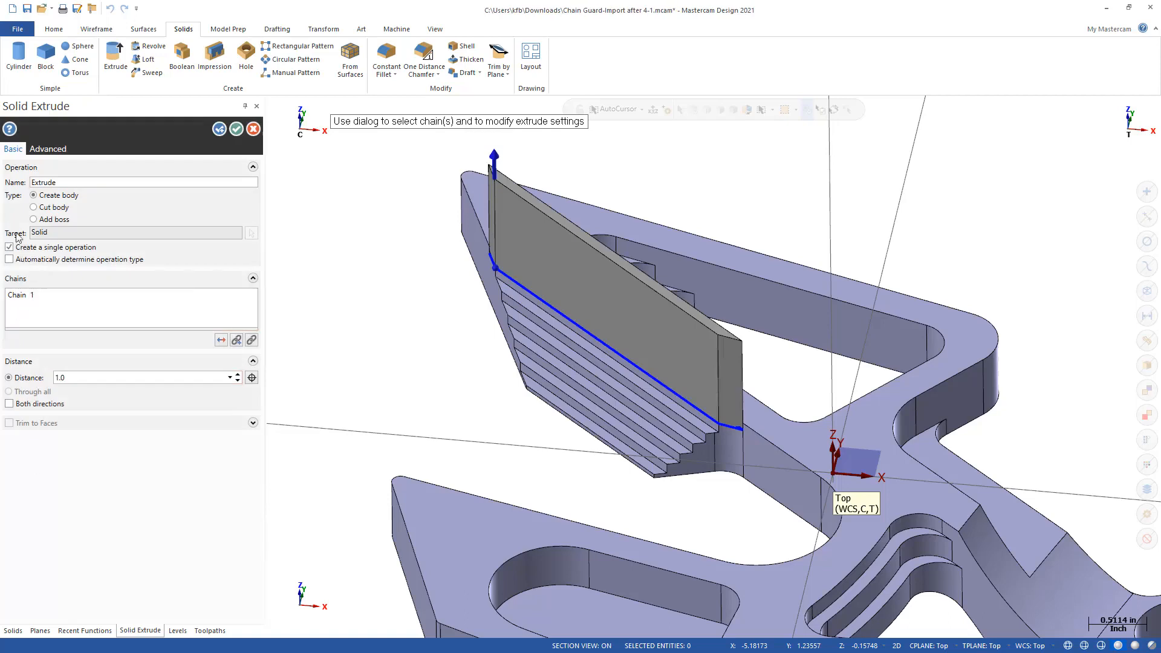
Set the extrusion to cut the guard body through all, and accept it.
left_click(34, 207)
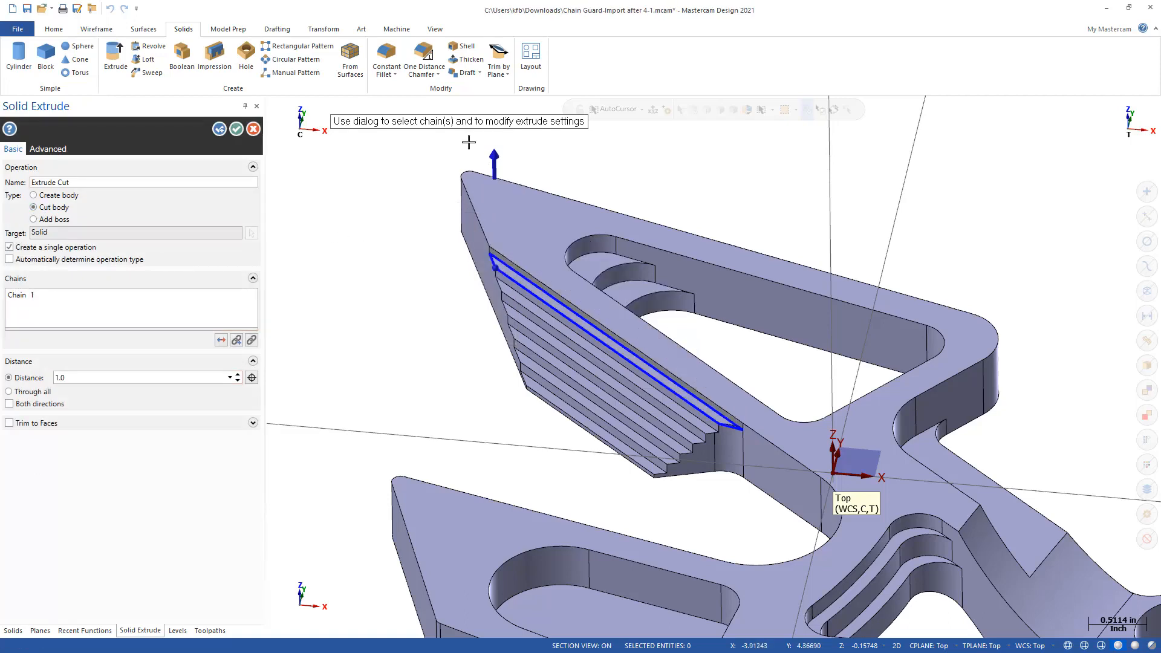
left_click(15, 391)
middle_click_drag(448, 376, 305, 233)
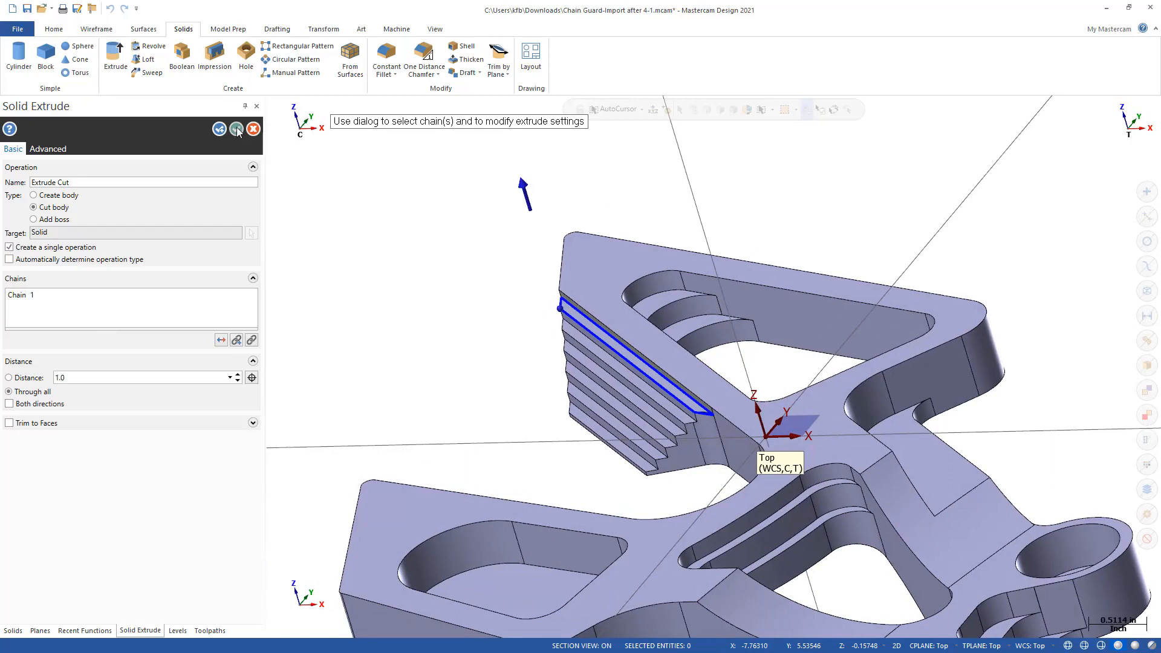
left_click(236, 129)
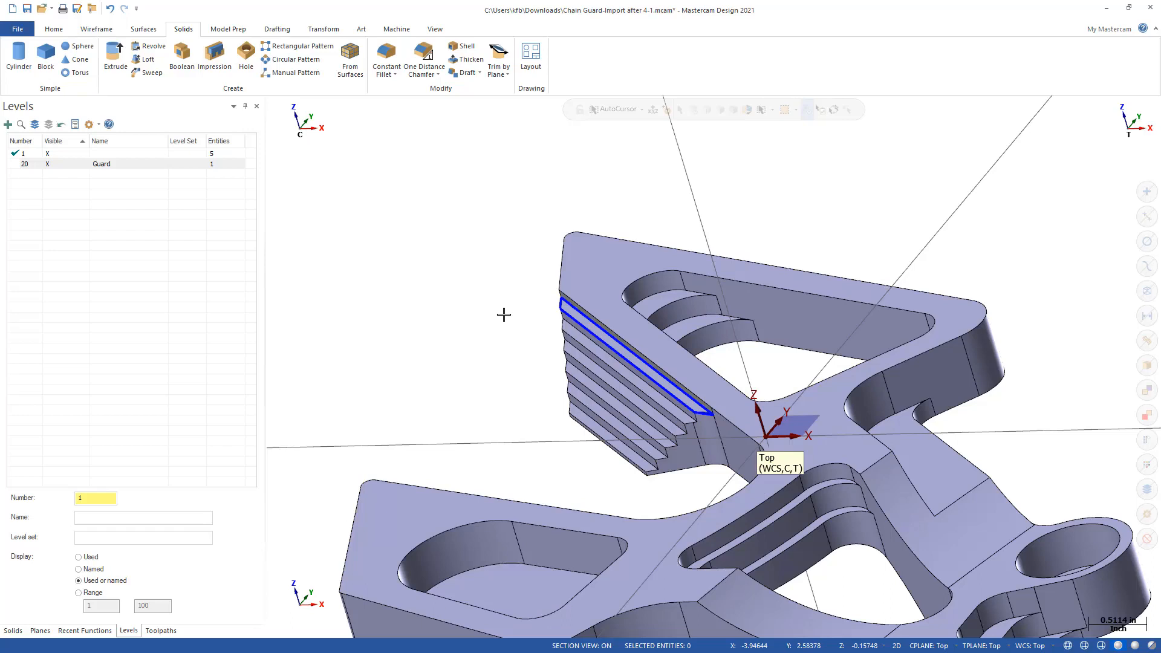
Delete the wireframe profile above the serrated steps, including the geometry associated with the solid.
left_click(581, 325)
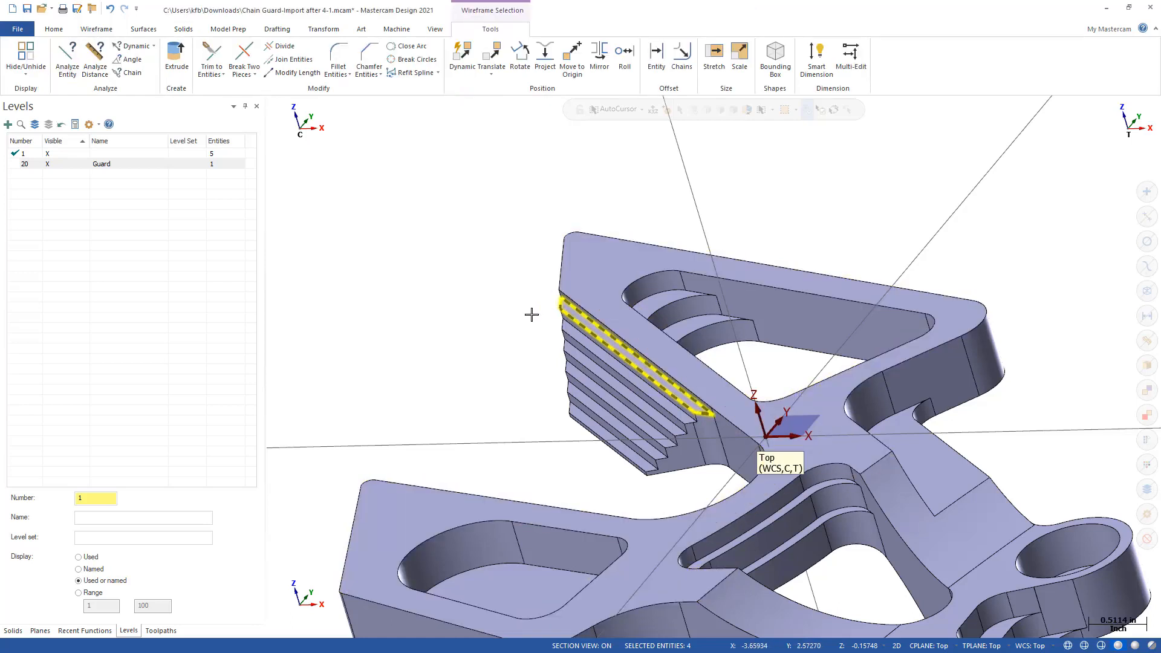
key("Delete")
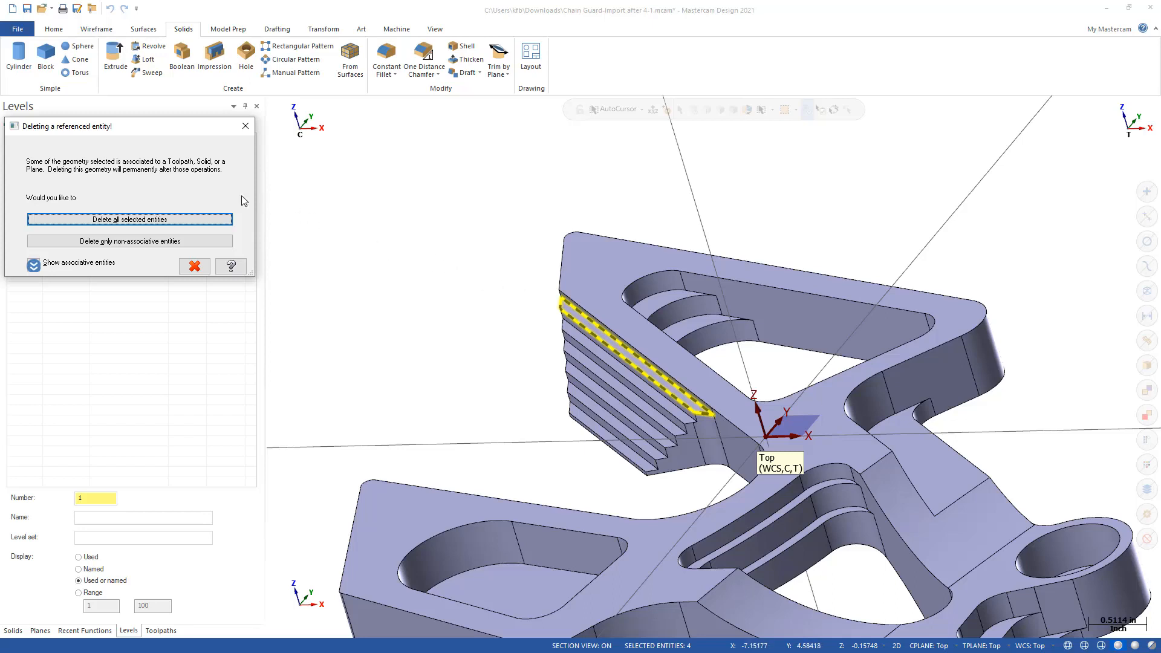
left_click(118, 222)
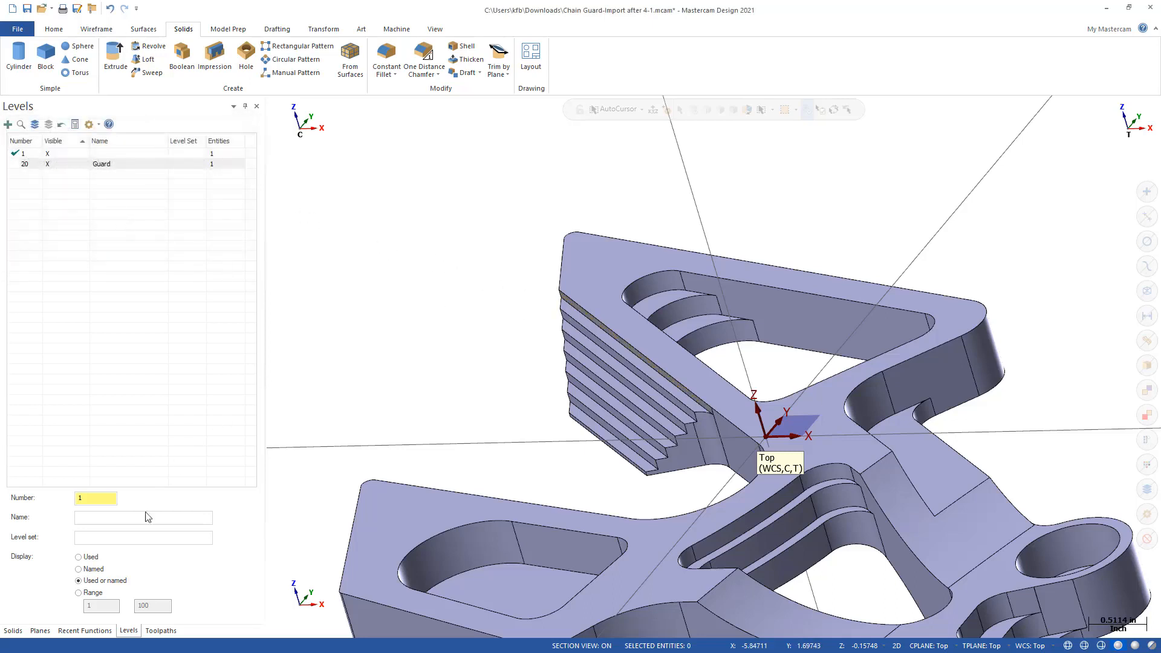
Inspect the guard solid's operations, remove its history, and expand its operation tree again.
left_click(13, 631)
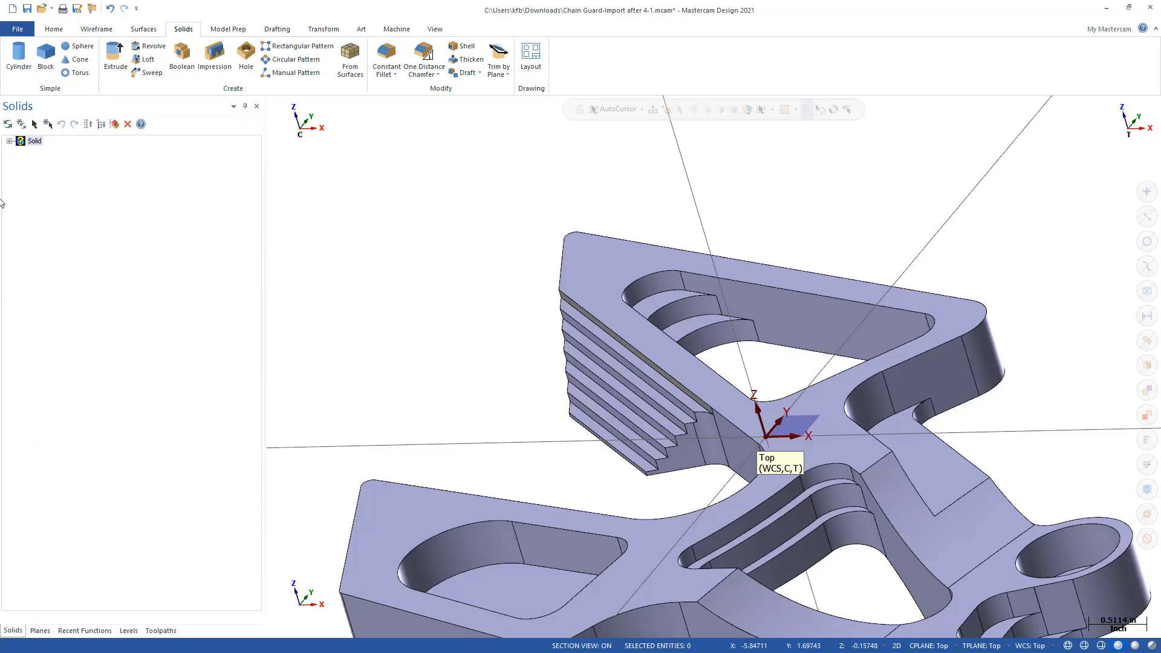
left_click(20, 127)
left_click(9, 141)
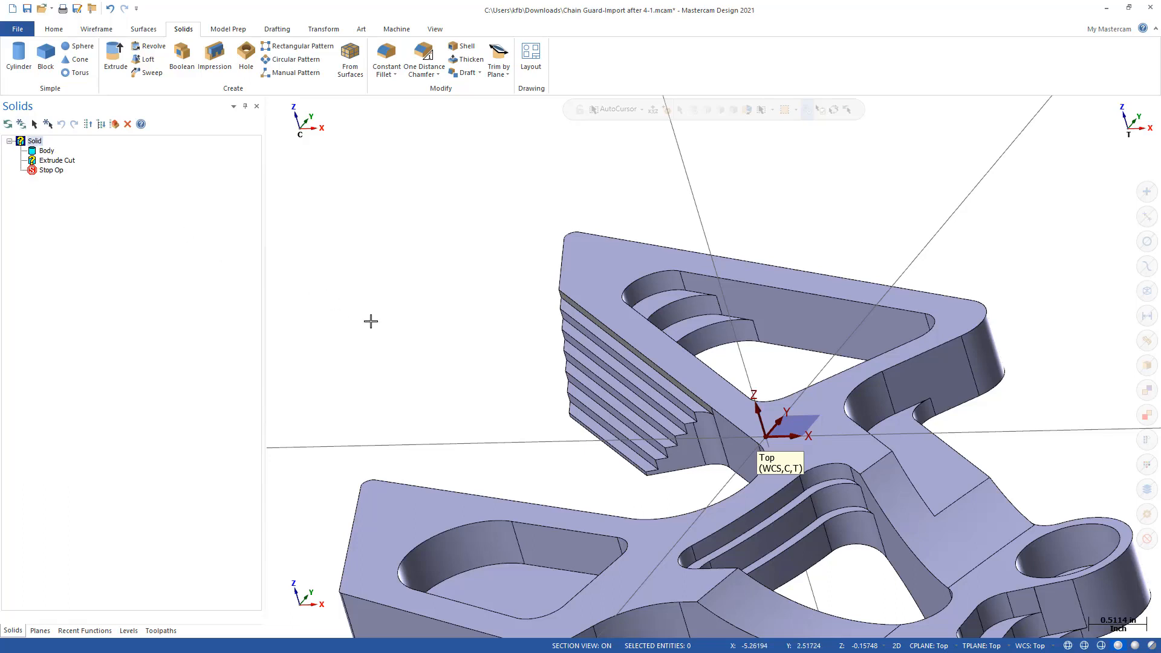
left_click(228, 28)
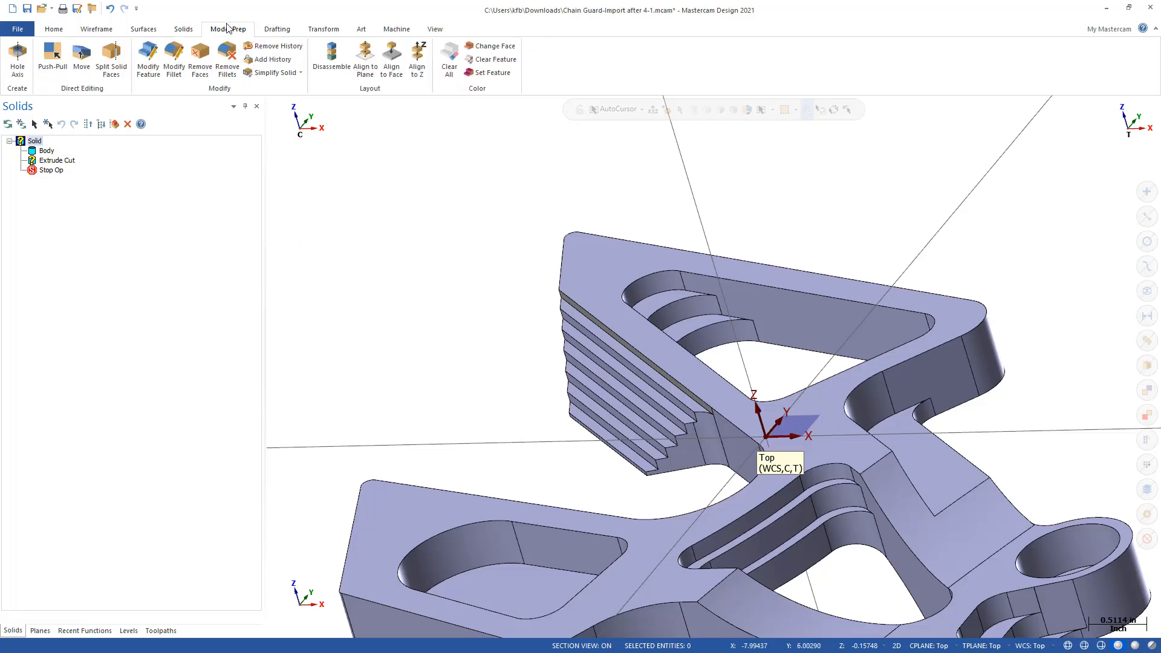
left_click(271, 47)
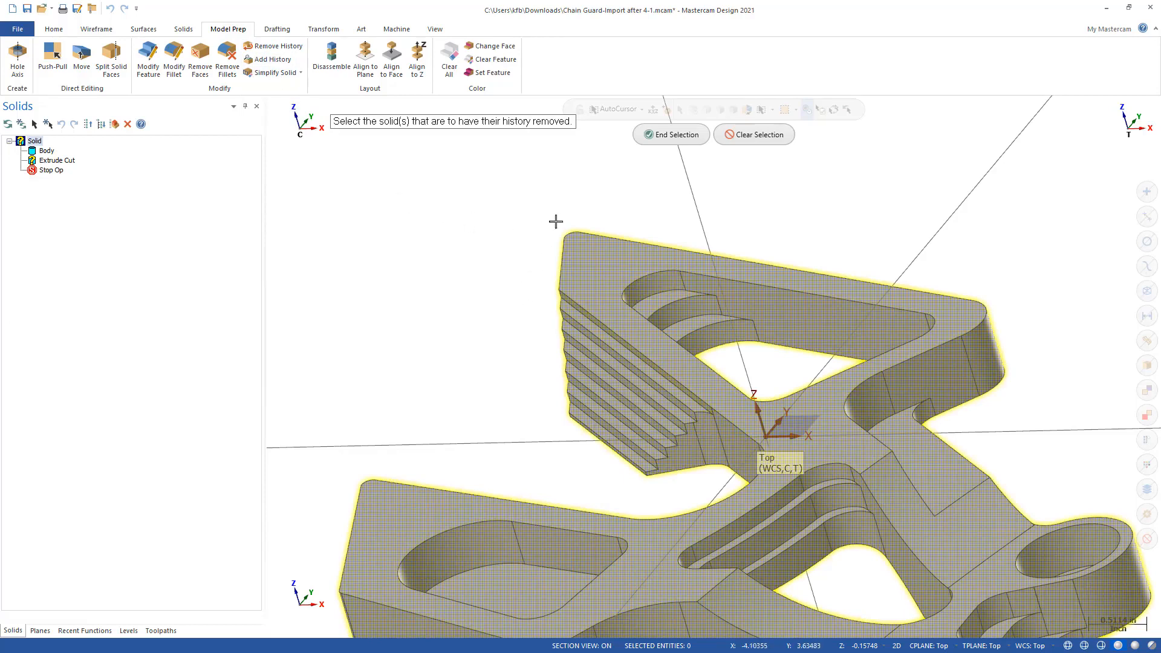
left_click(666, 138)
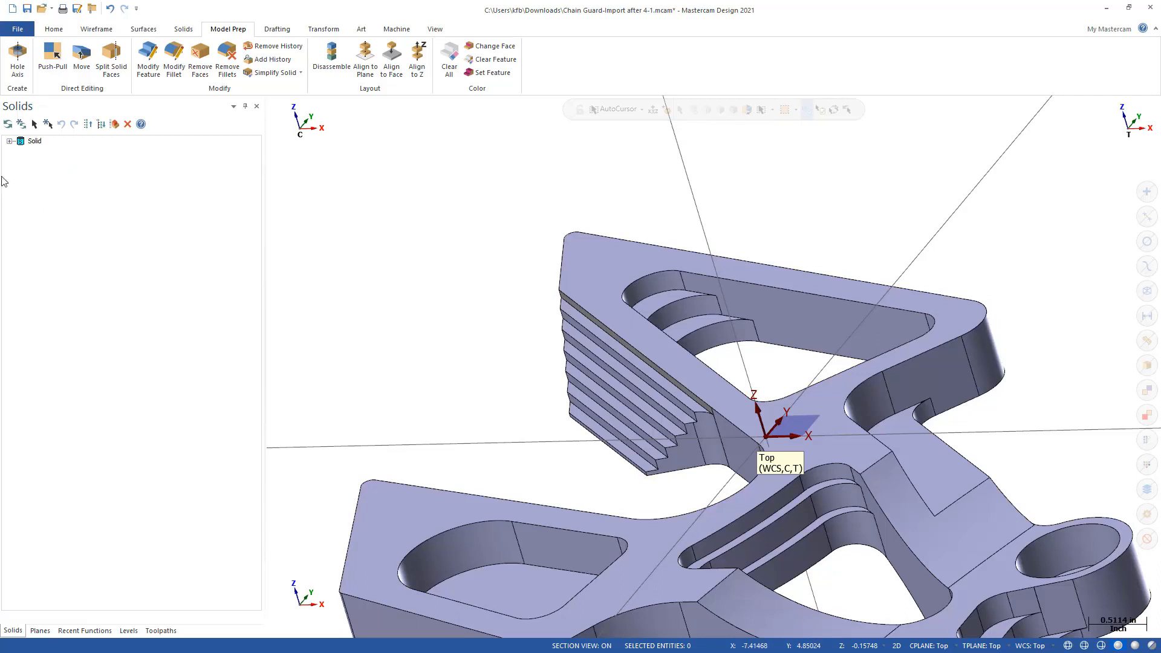
left_click(9, 141)
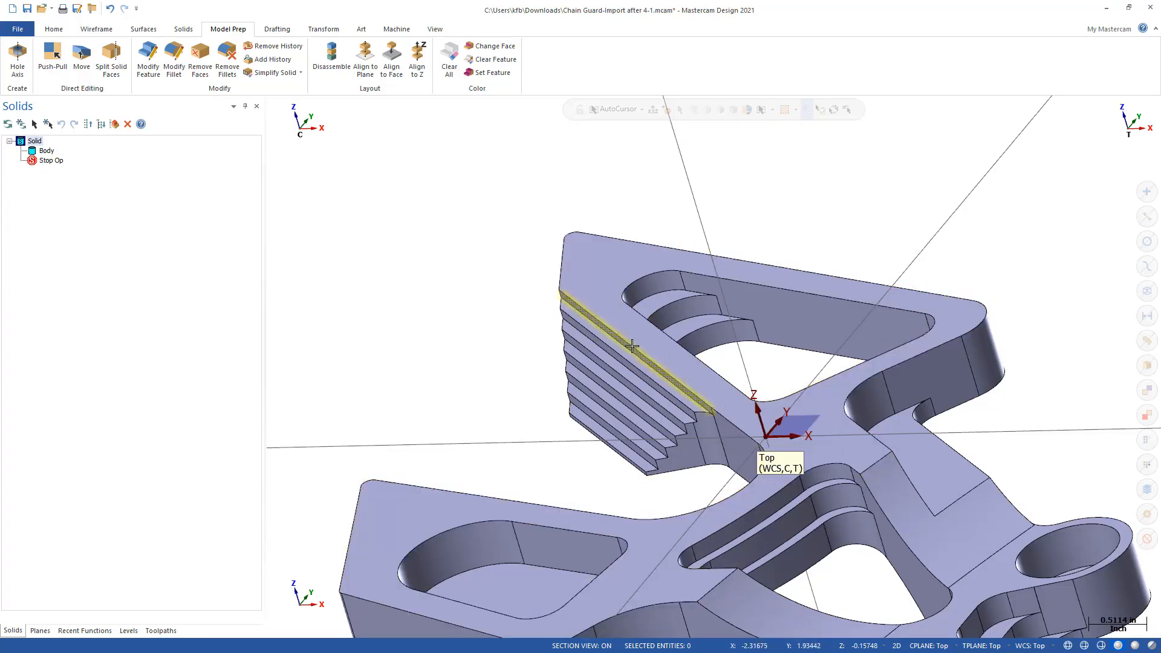
Display the chain guard in the isometric view.
scroll(424, 236, "down", 3)
right_click(418, 234)
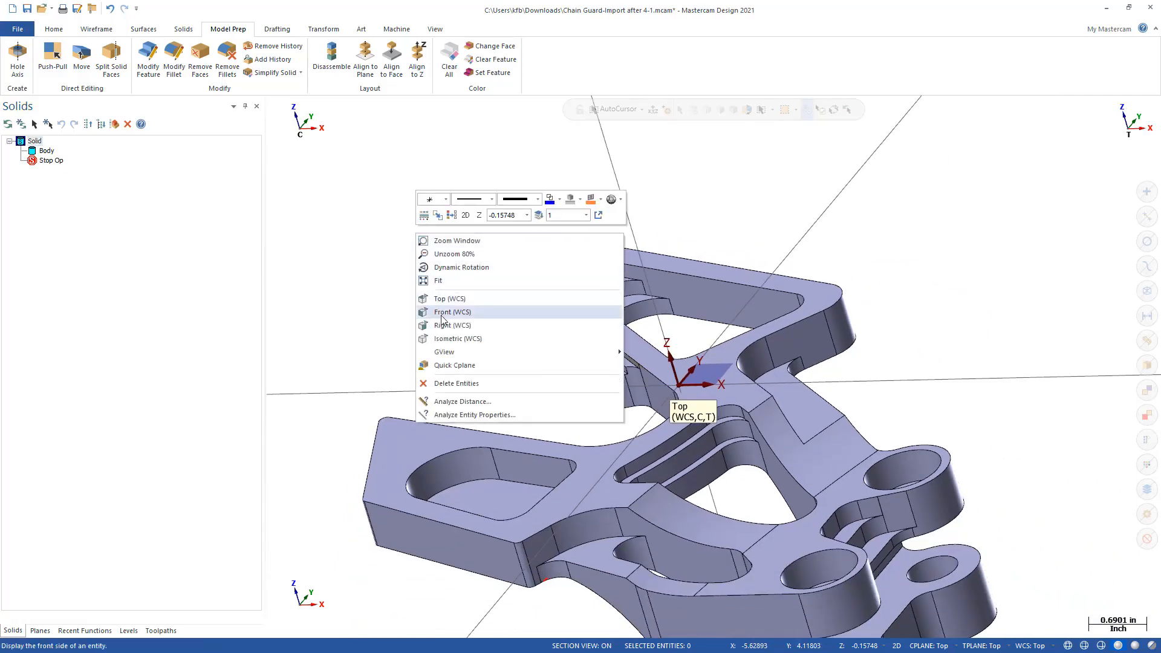
left_click(444, 337)
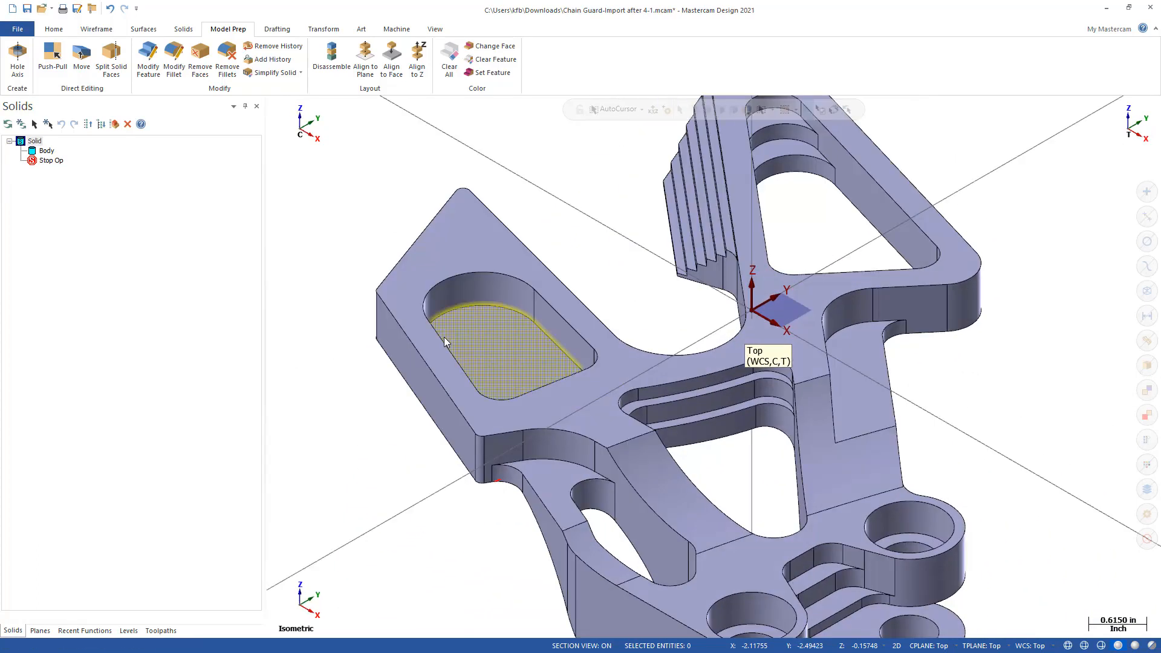